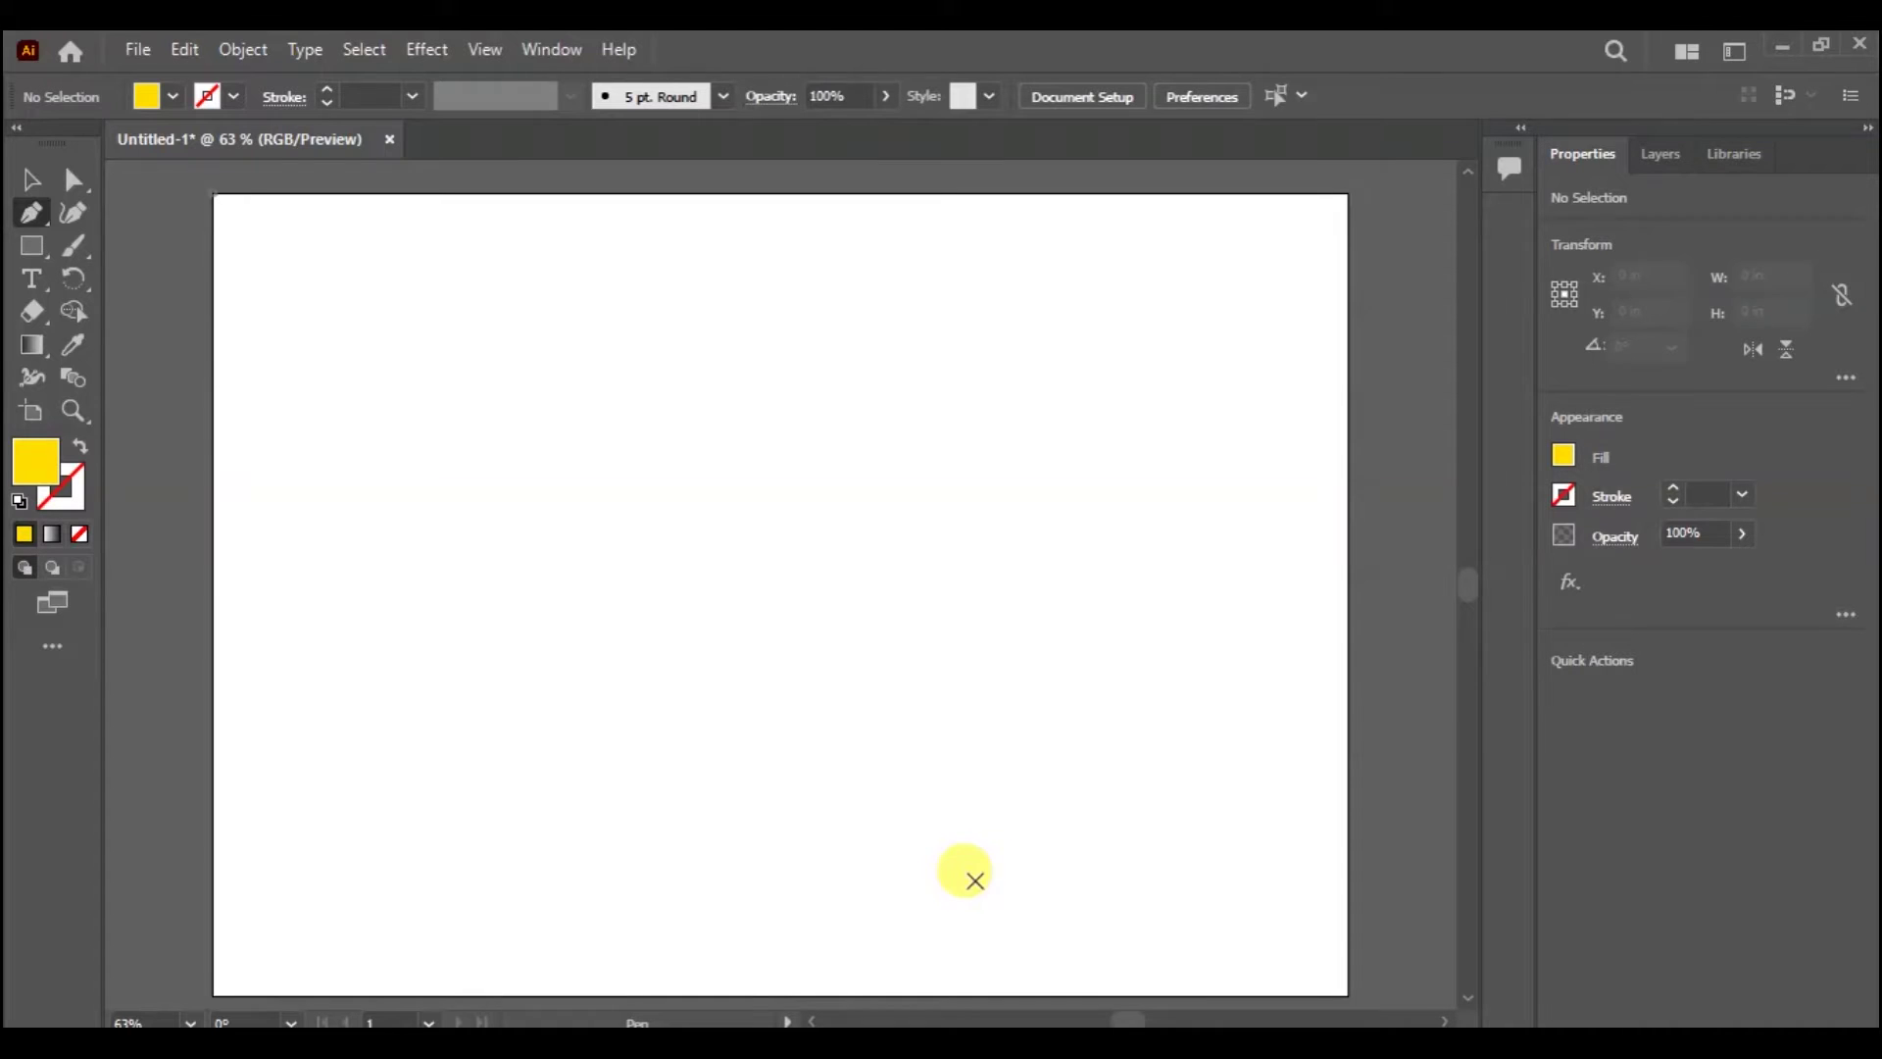
Step: Open the Pen tool flyout to show the Pen and Anchor Point tools
left_click(39, 214)
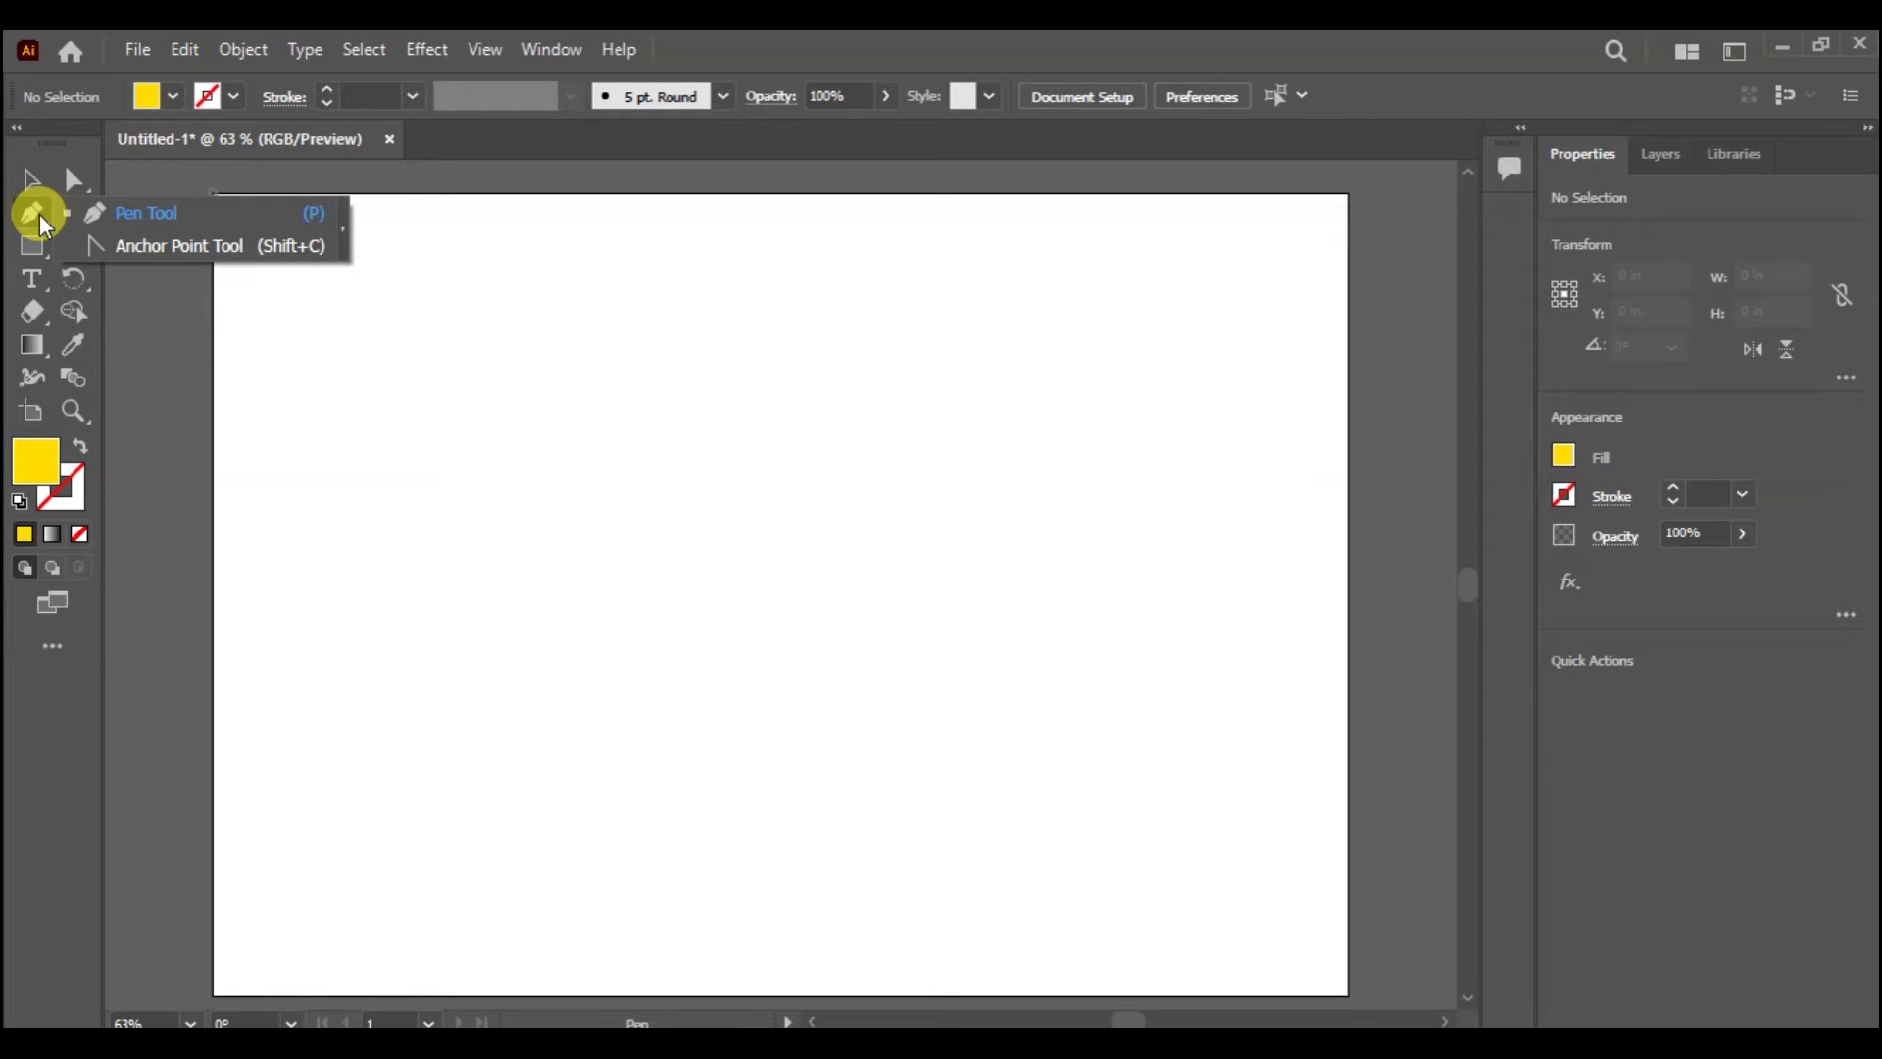
Step: Draw a closed yellow triangle with the Pen tool and drag its top anchor to curve the right edge
left_click(108, 216)
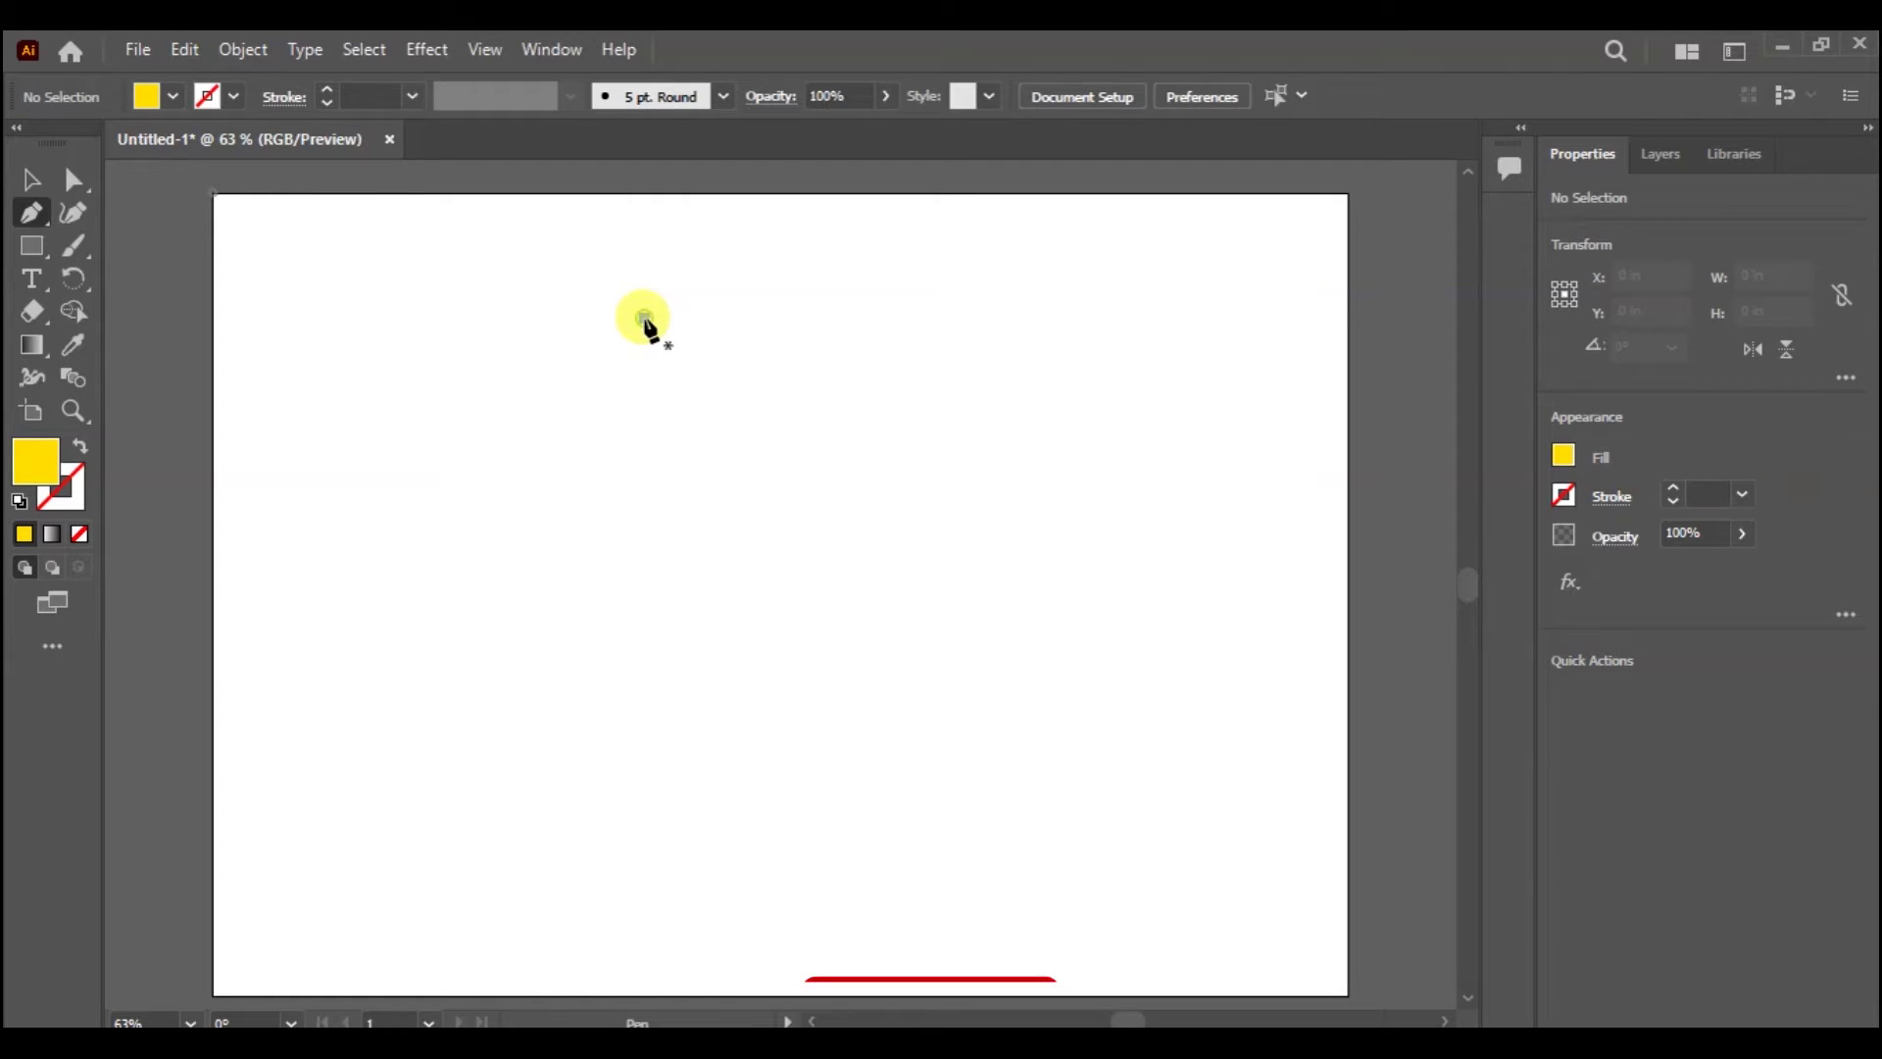
left_click(643, 318)
left_click(468, 607)
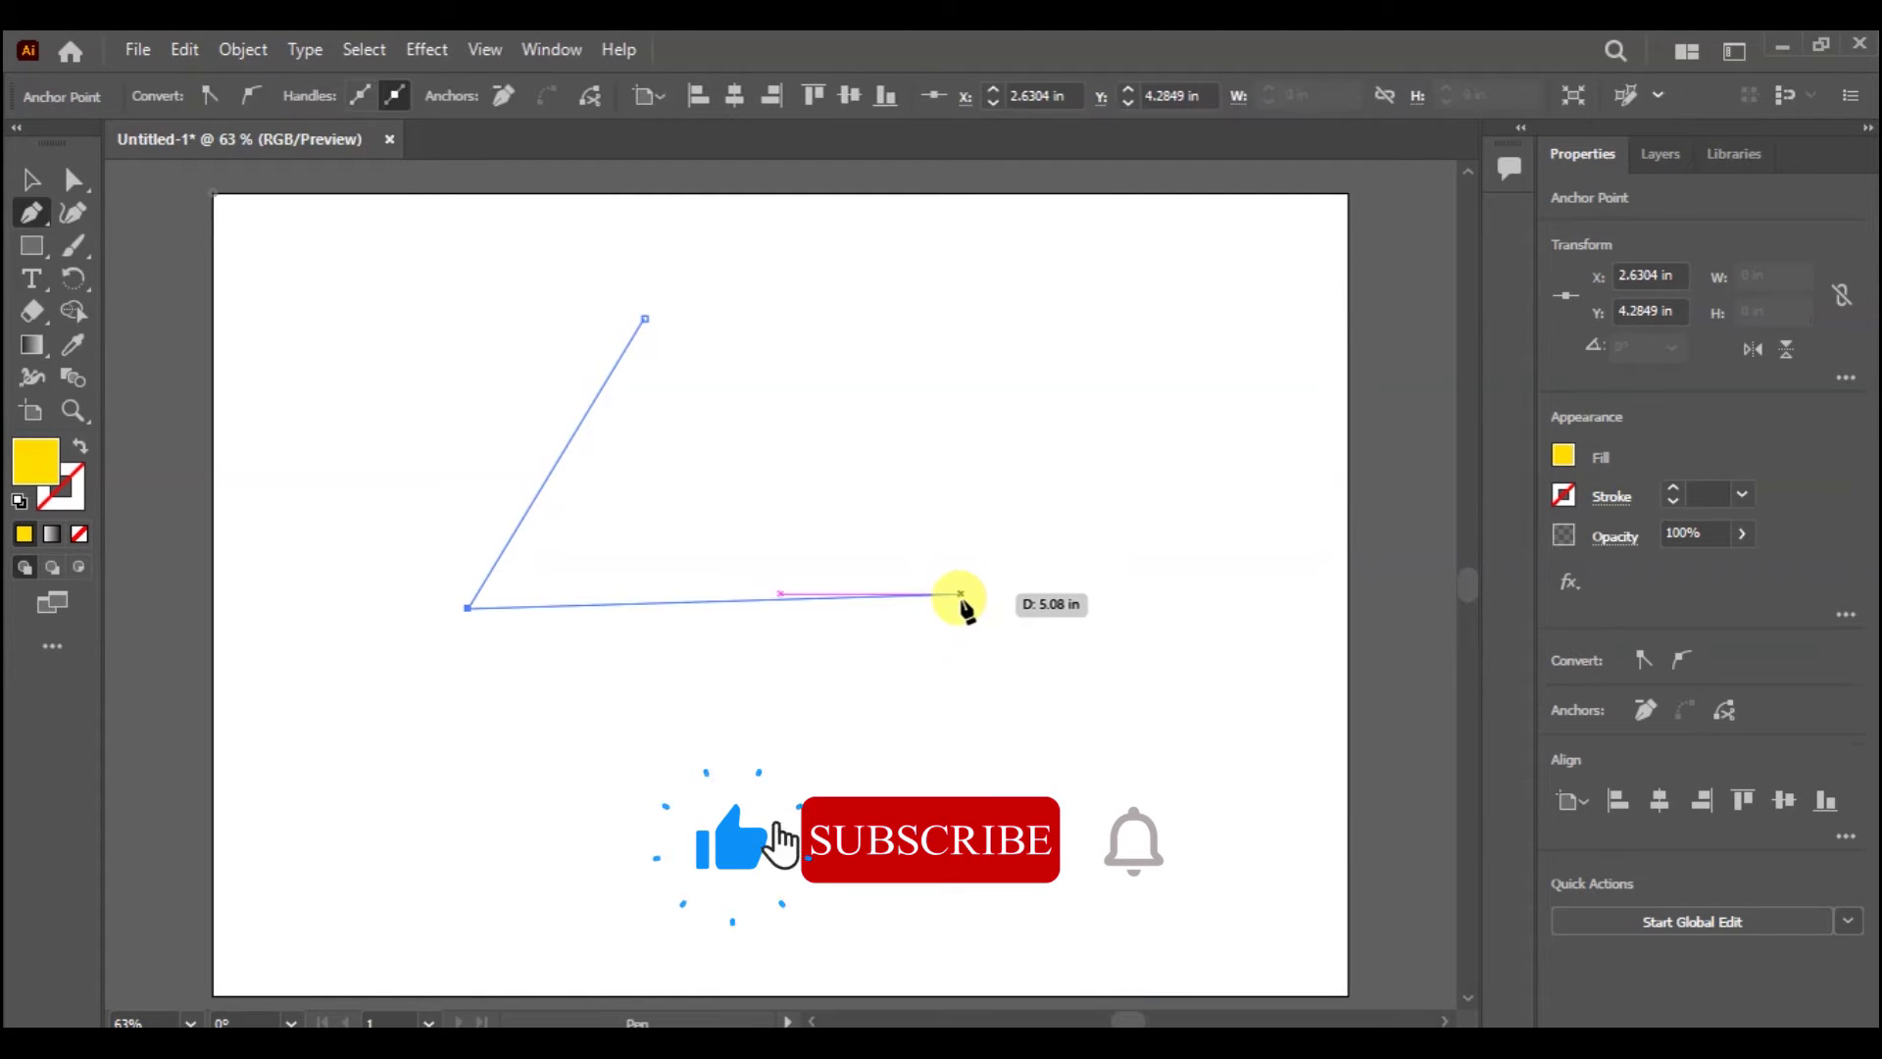
left_click(961, 599)
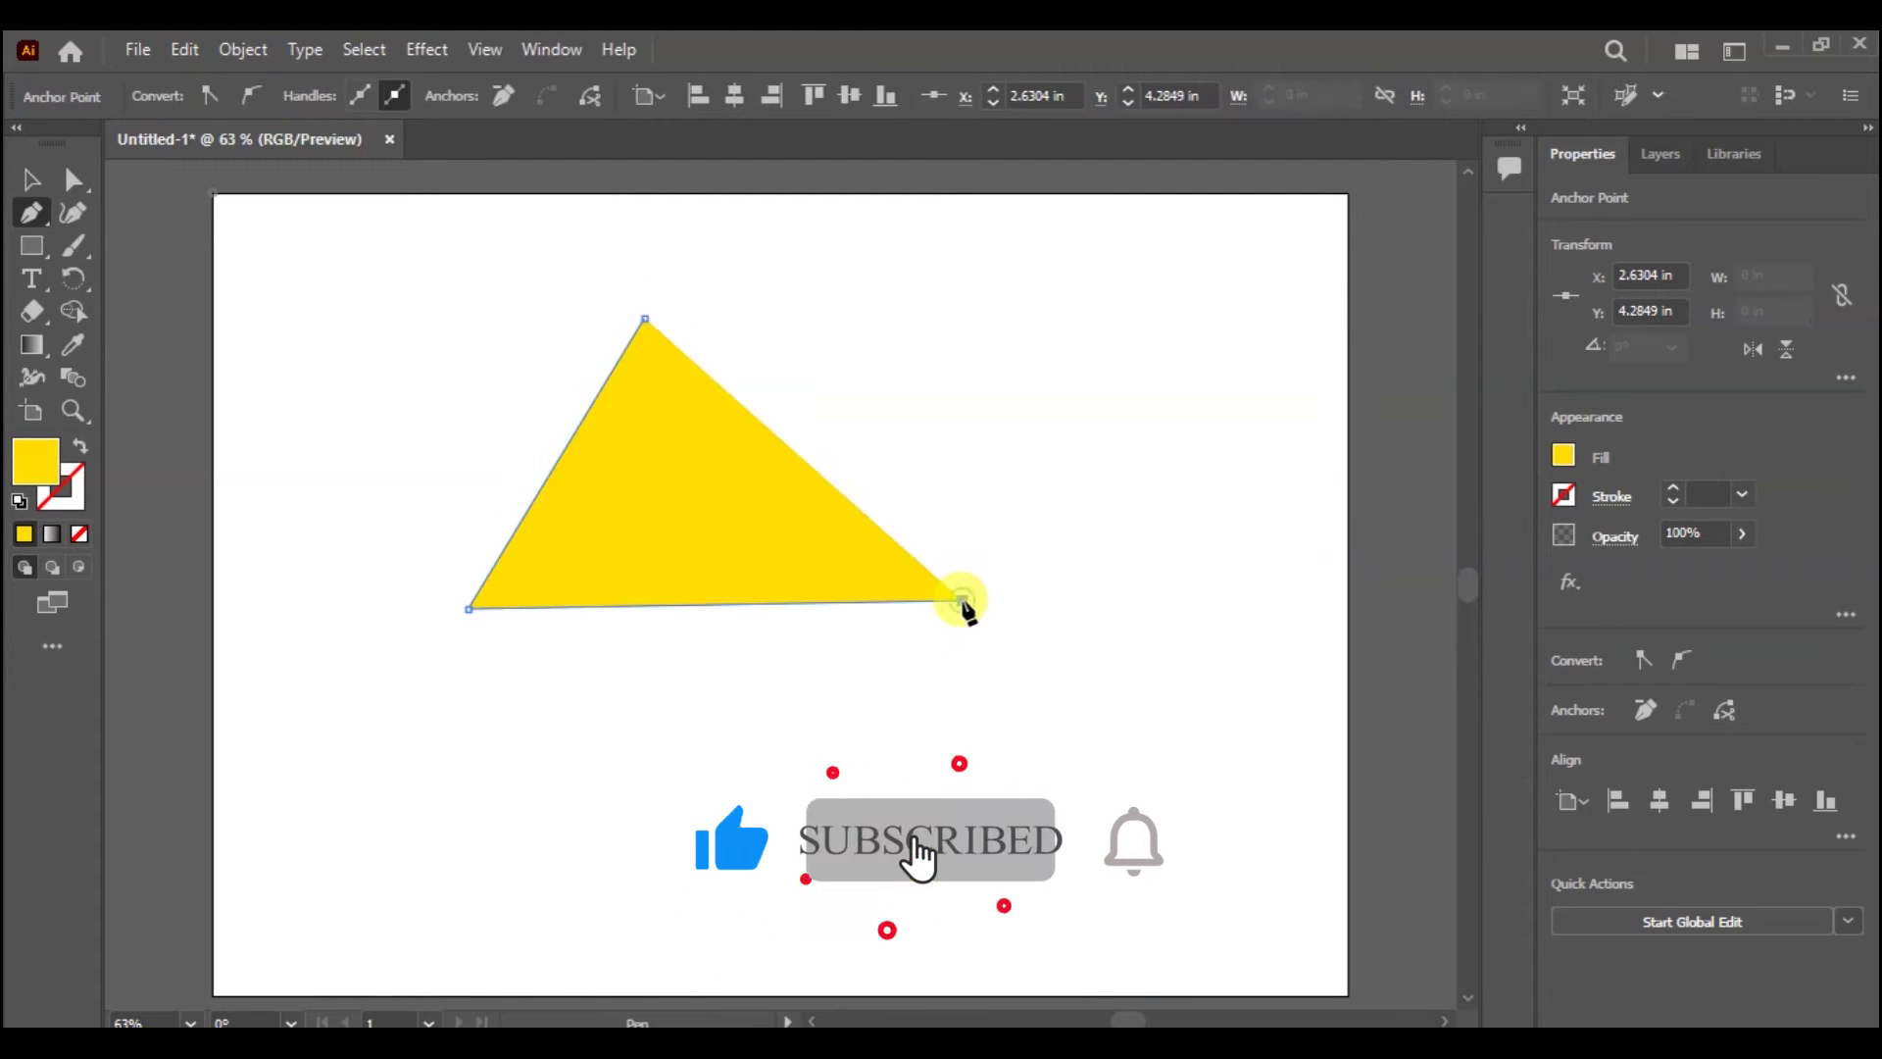
left_click(643, 320)
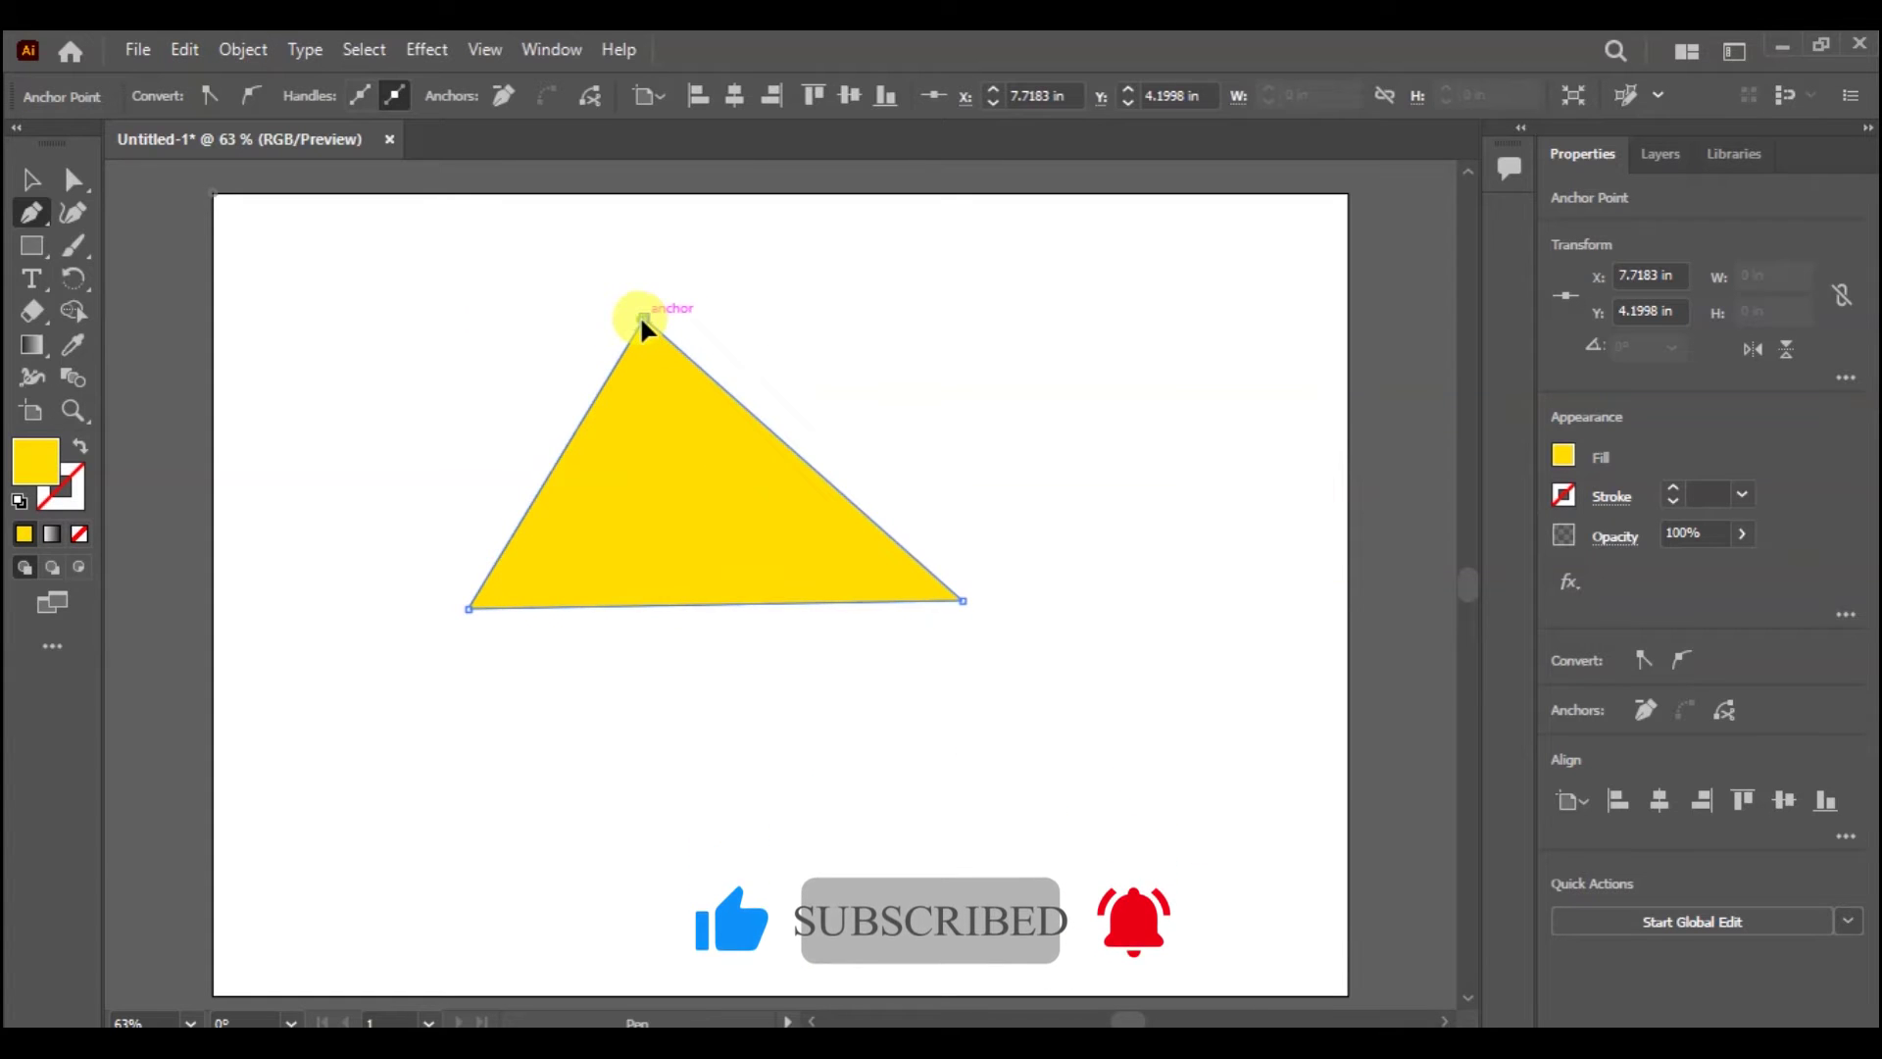
left_click_drag(642, 323, 698, 224)
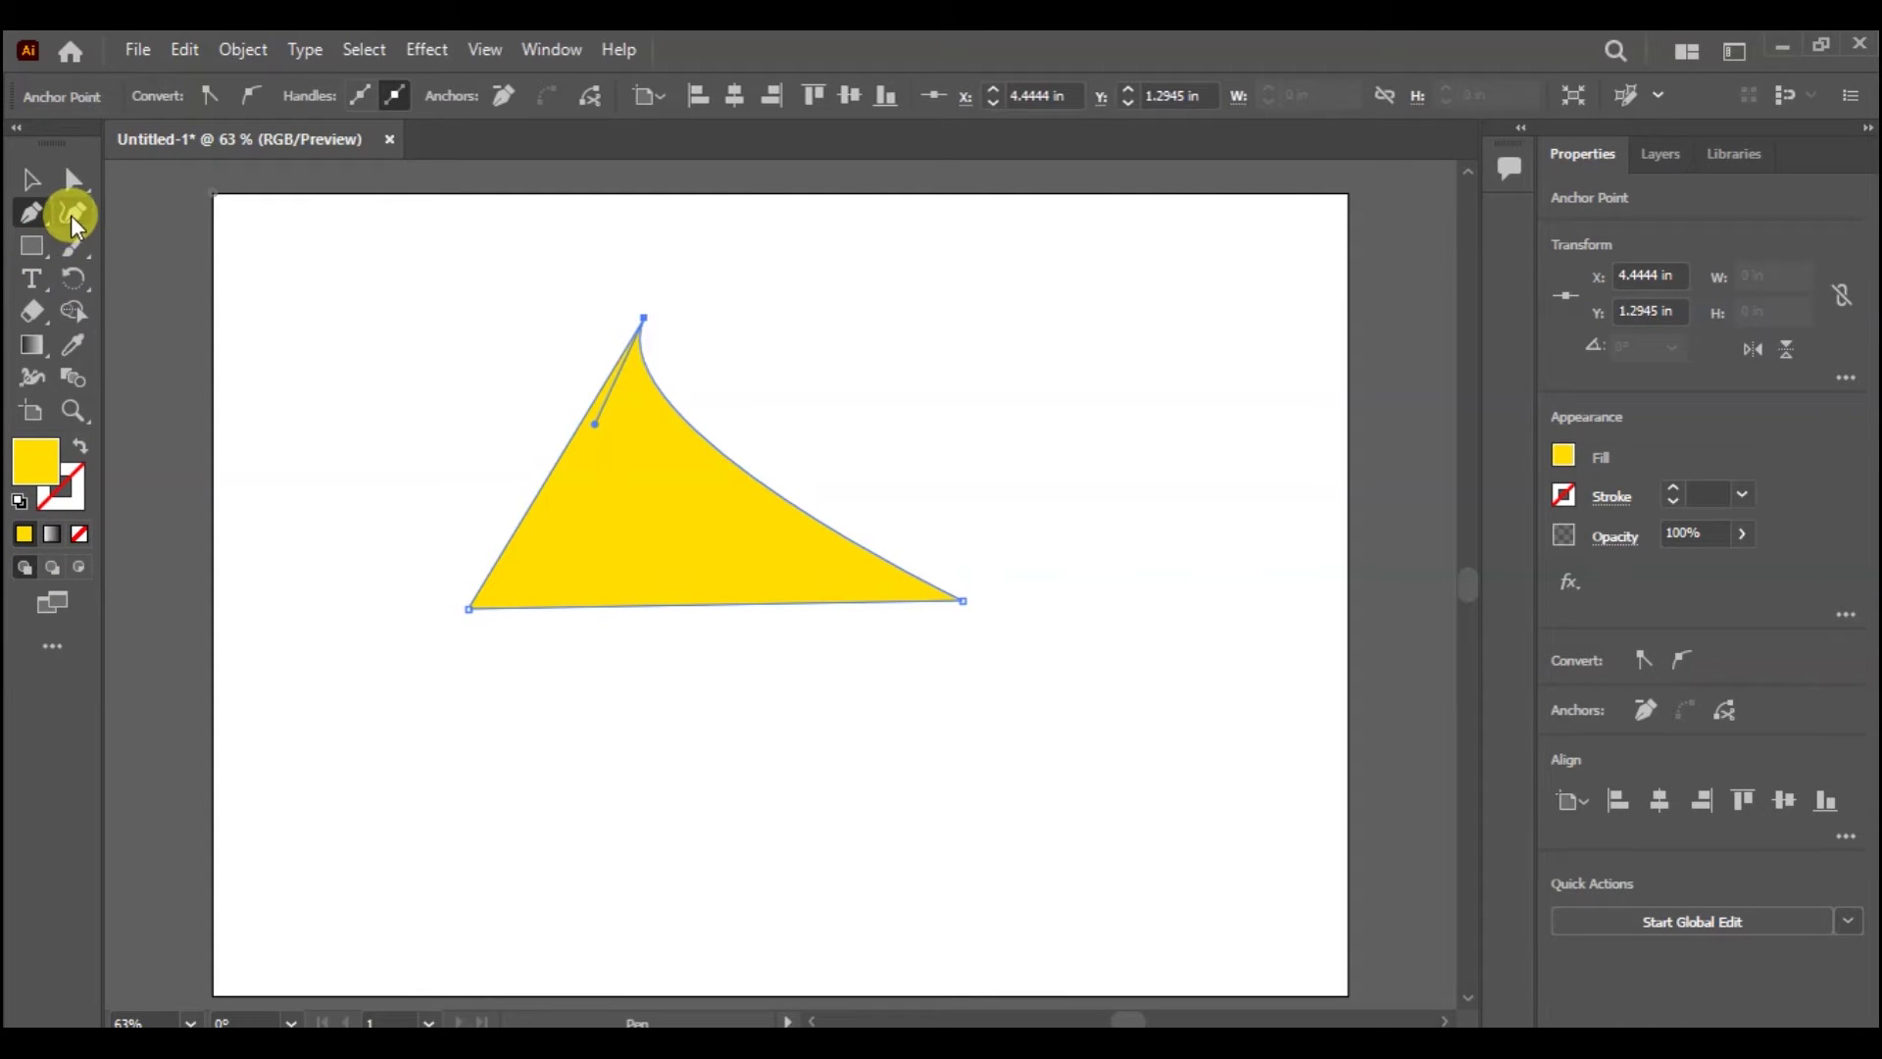
Step: Swap fill and stroke for an unfilled yellow outline and switch to the Anchor Point Tool
left_click(77, 453)
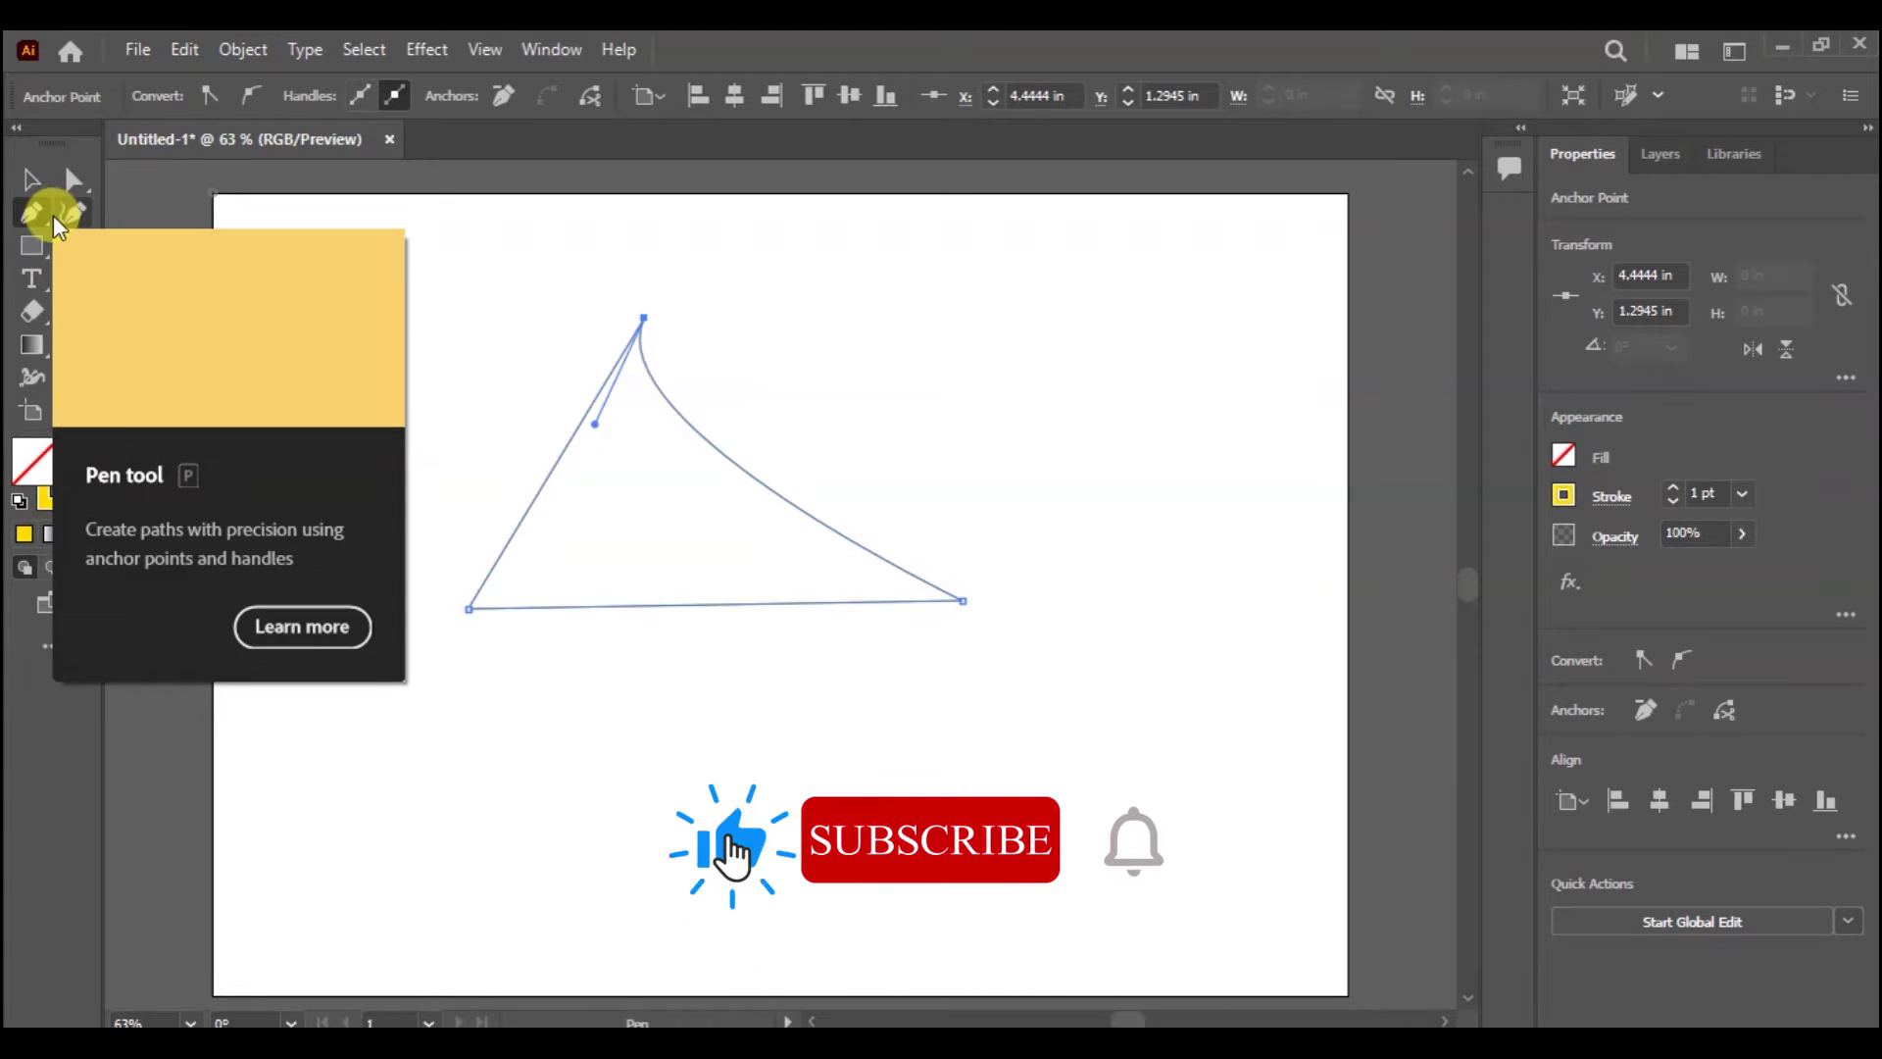
left_click_drag(45, 216, 108, 247)
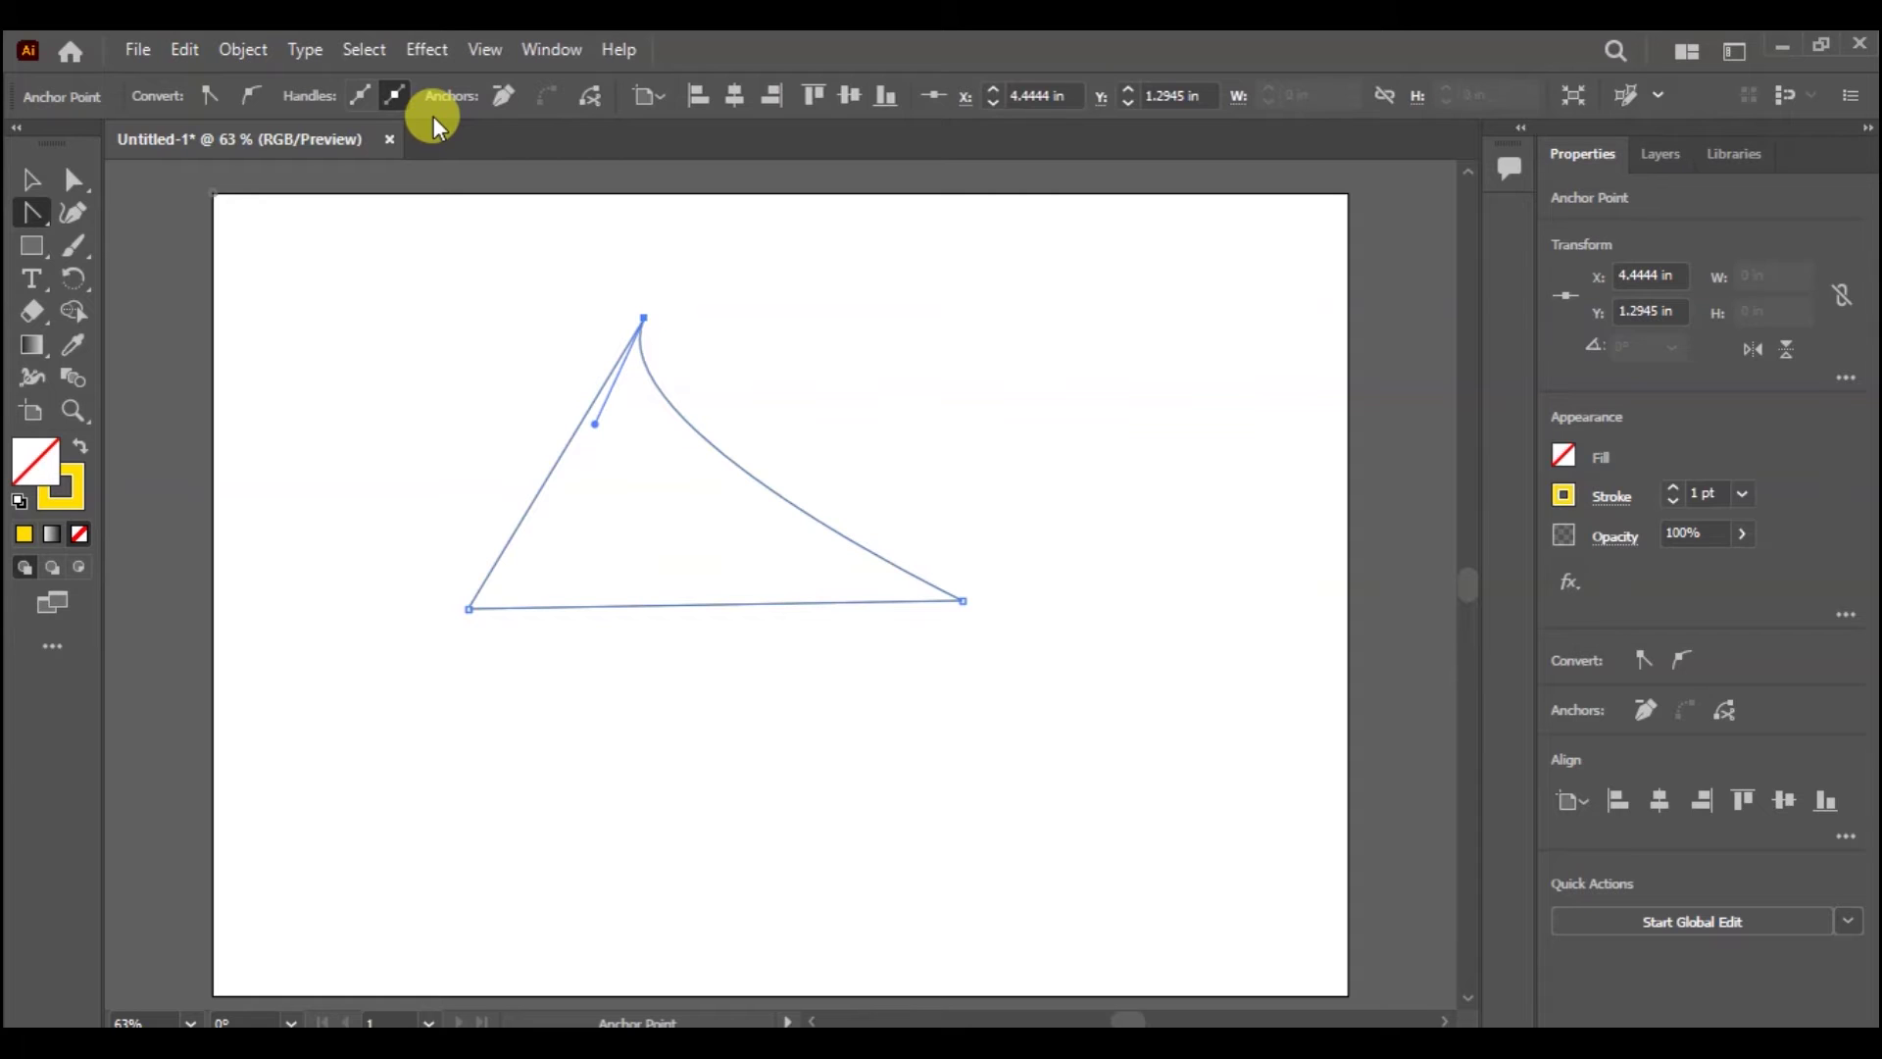
Step: Make the top anchor a corner, then drag handles from the top, bottom-right and left anchors to round them
left_click(210, 95)
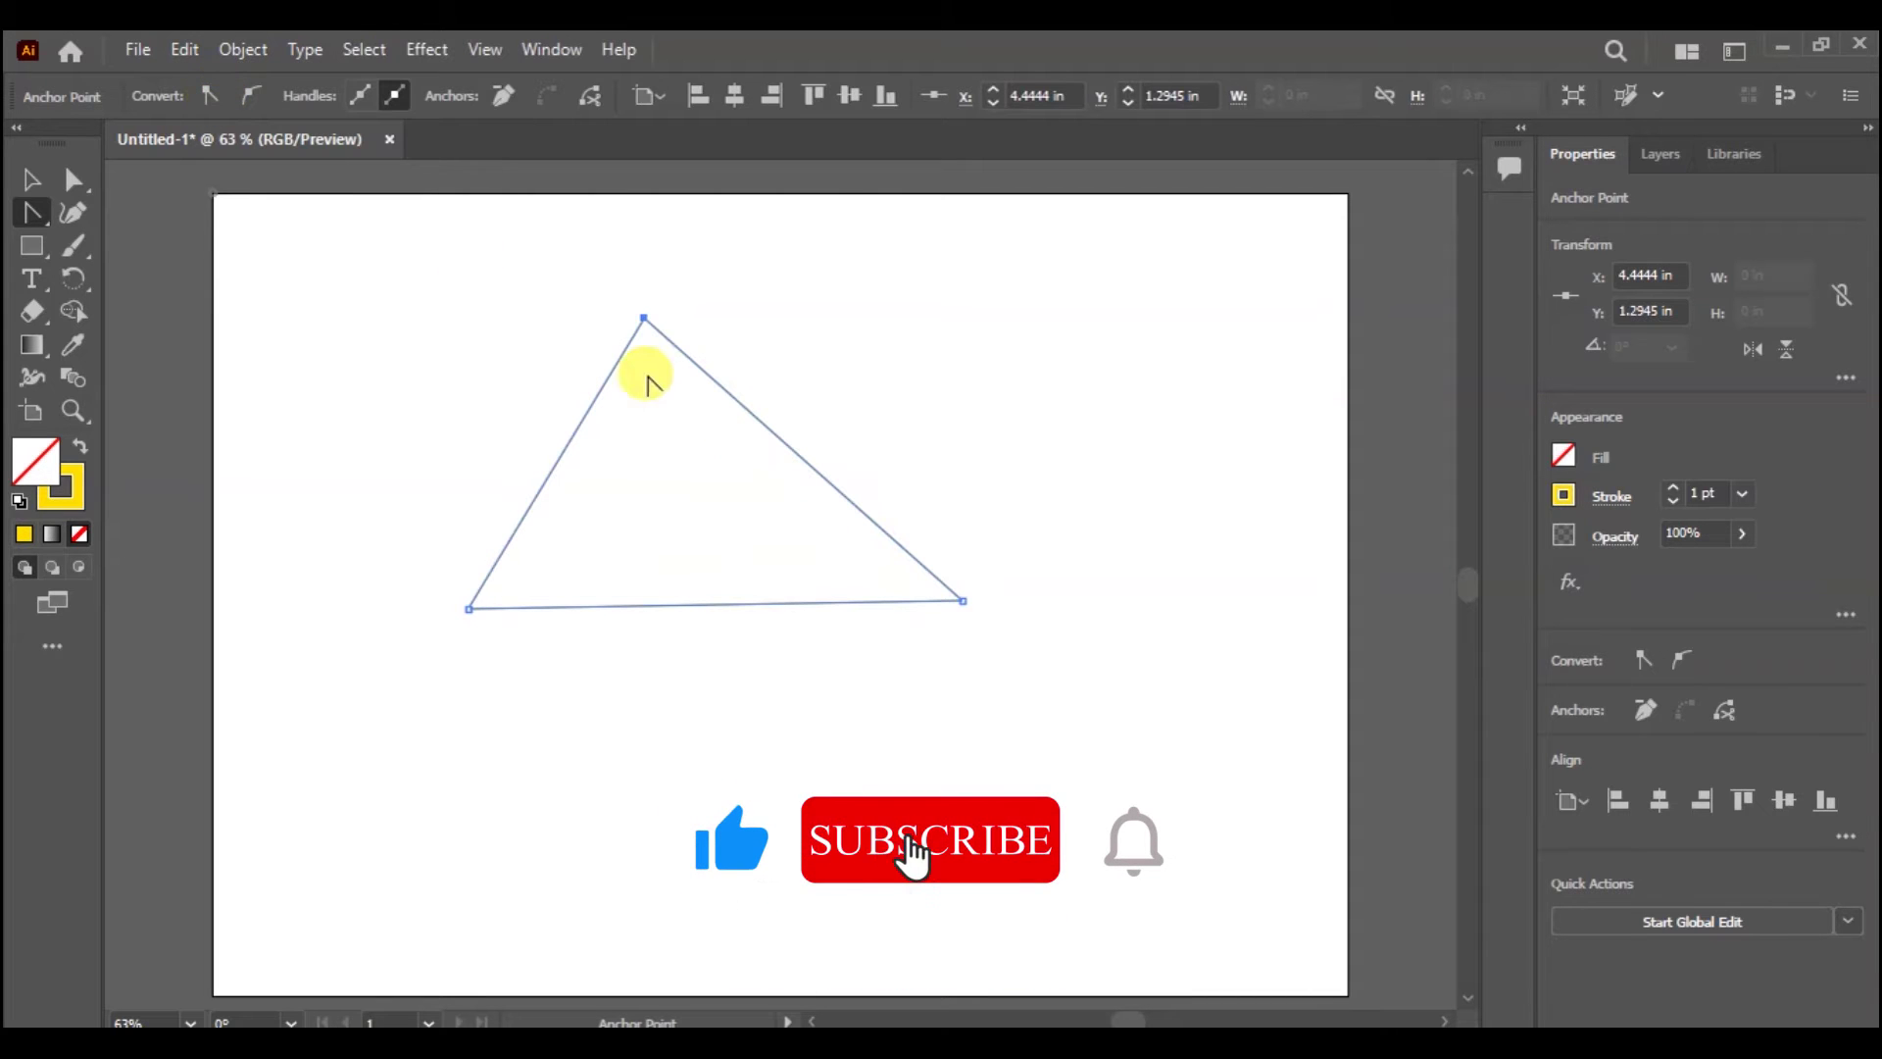
left_click_drag(643, 319, 545, 360)
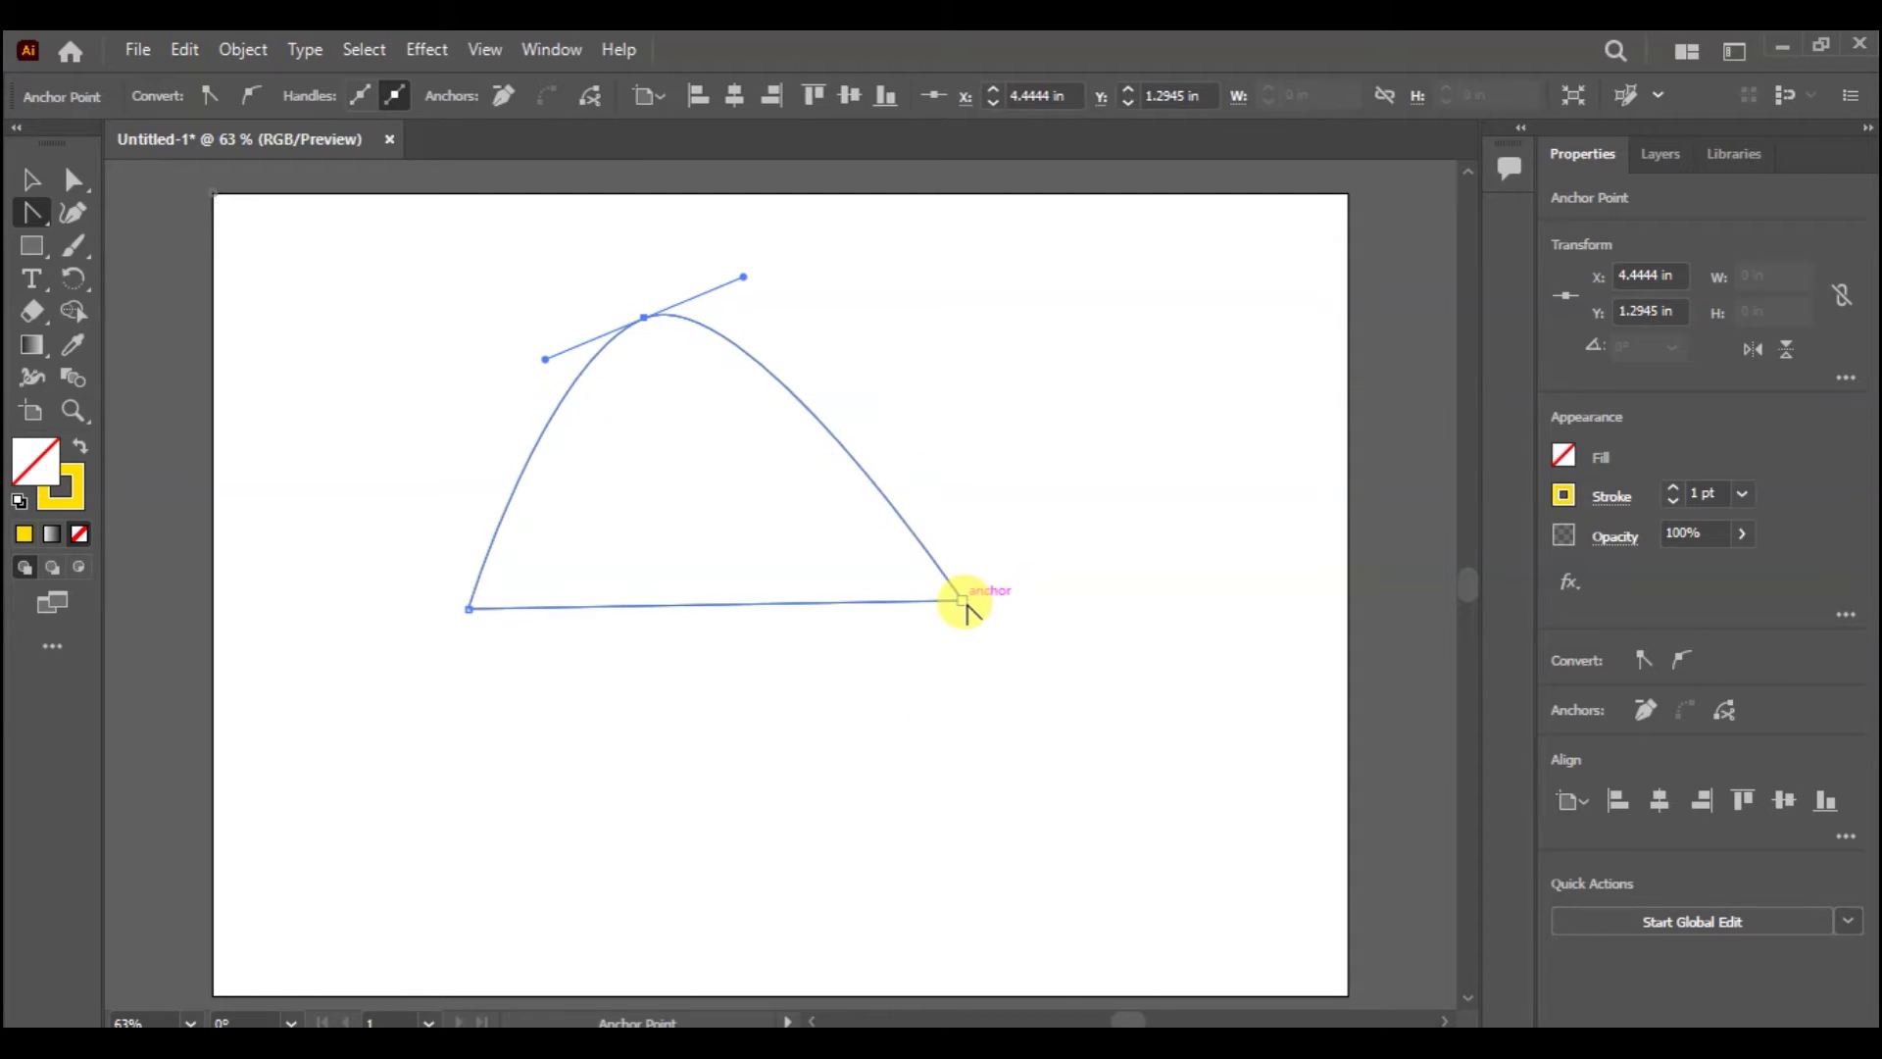
left_click_drag(963, 601, 1058, 397)
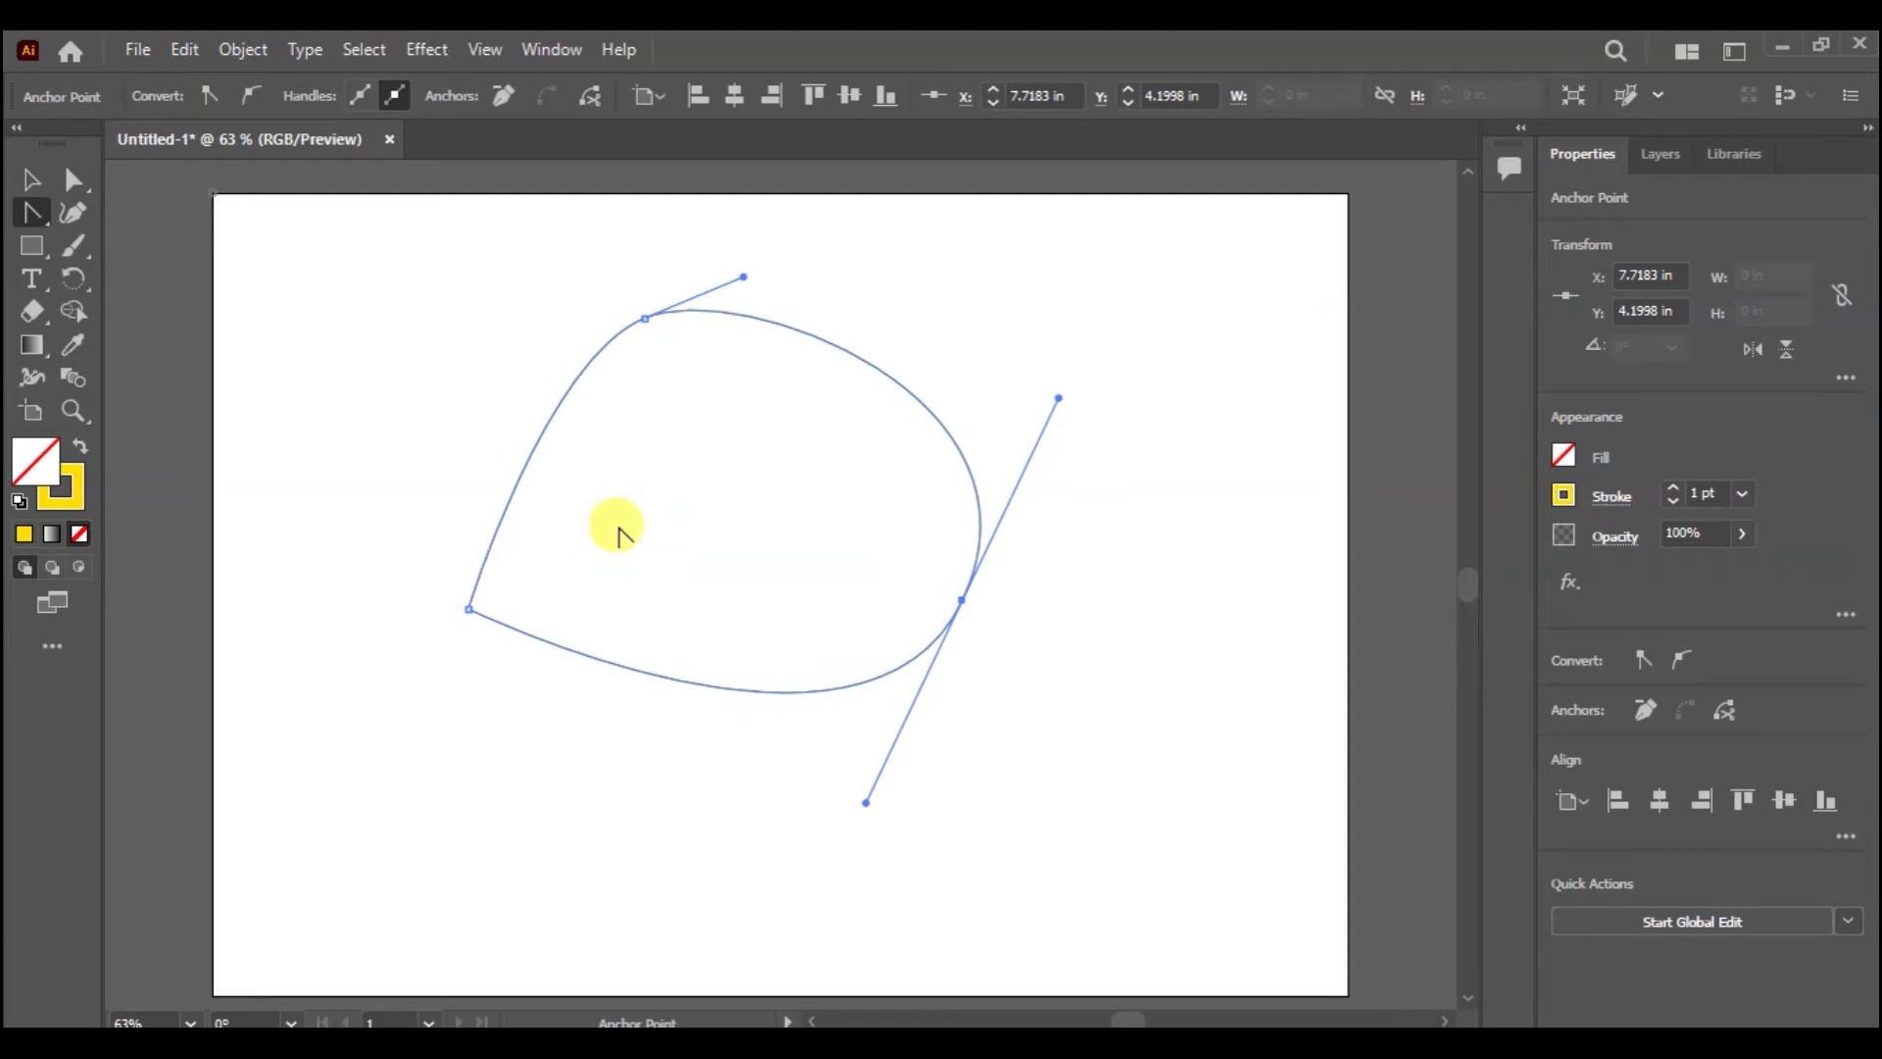
left_click_drag(468, 603, 497, 937)
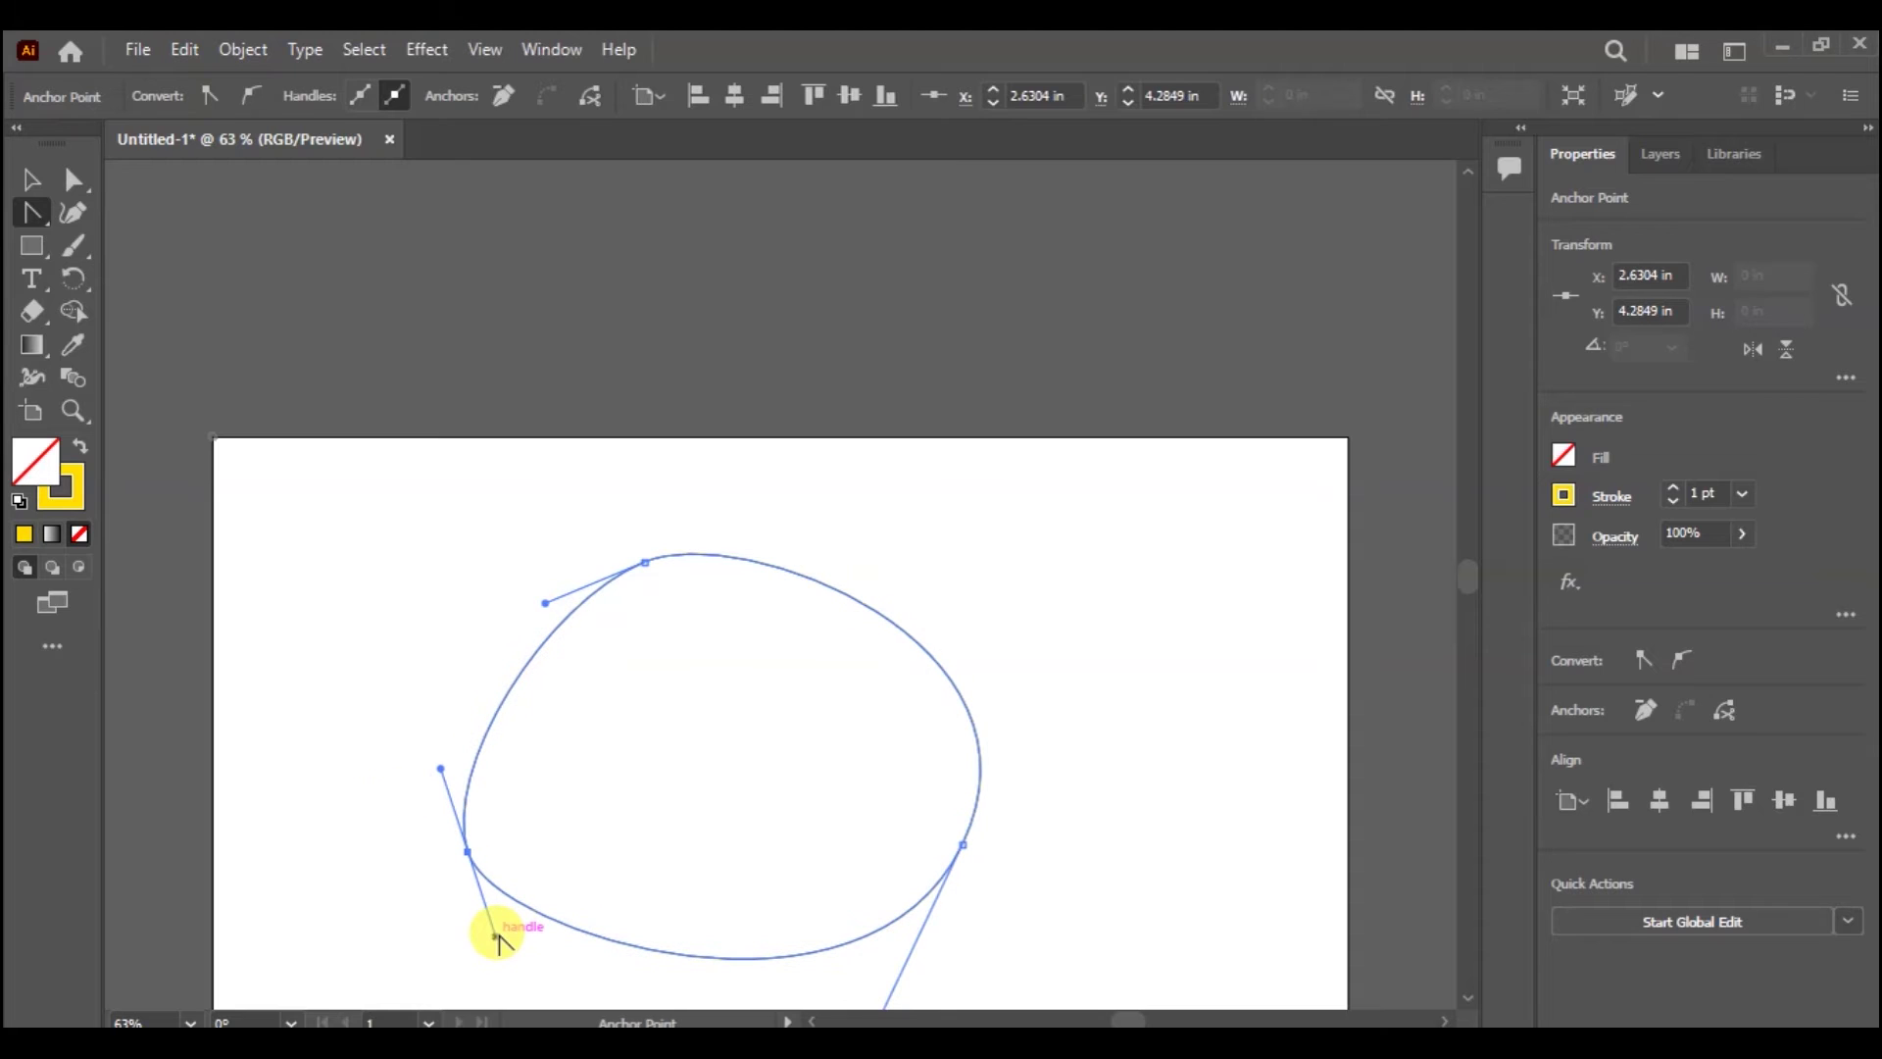
Step: Fit the artboard in view and reshape the top anchor's handles, removing then restoring that anchor
key("ctrl")
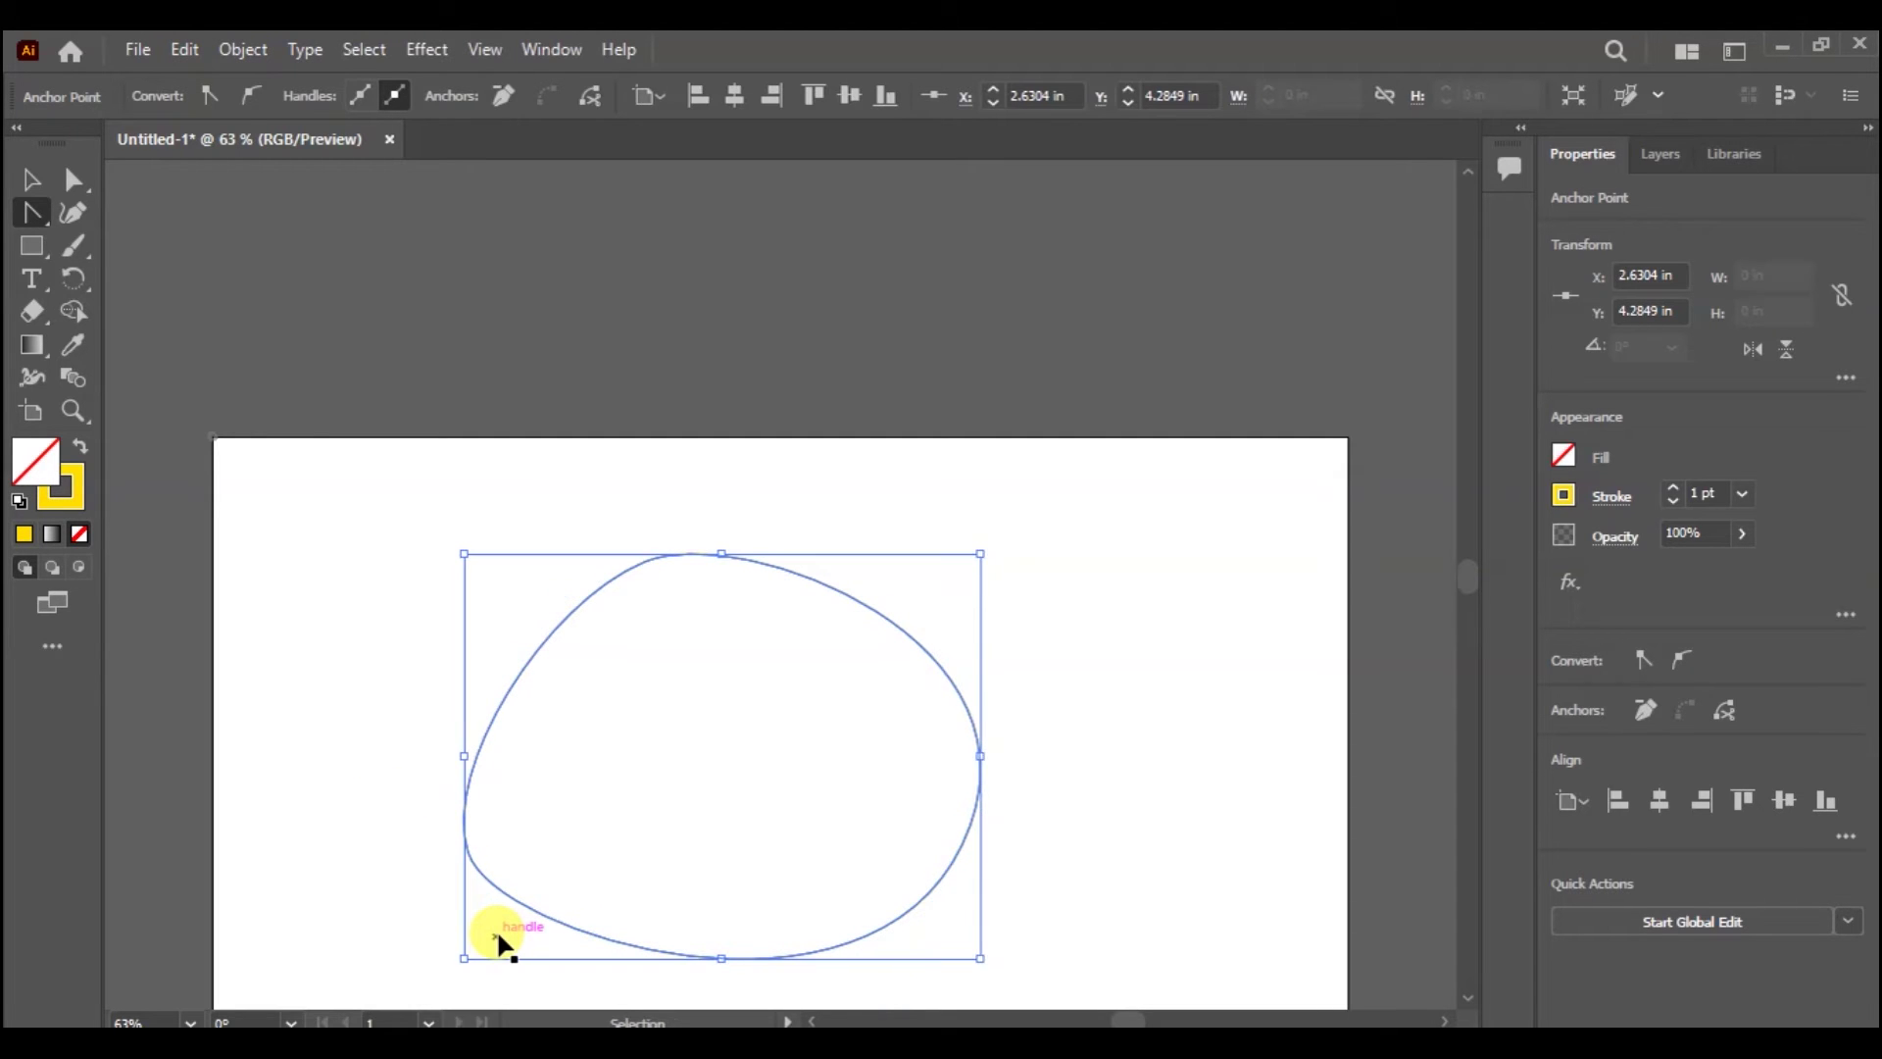
key("ctrl+alt+0")
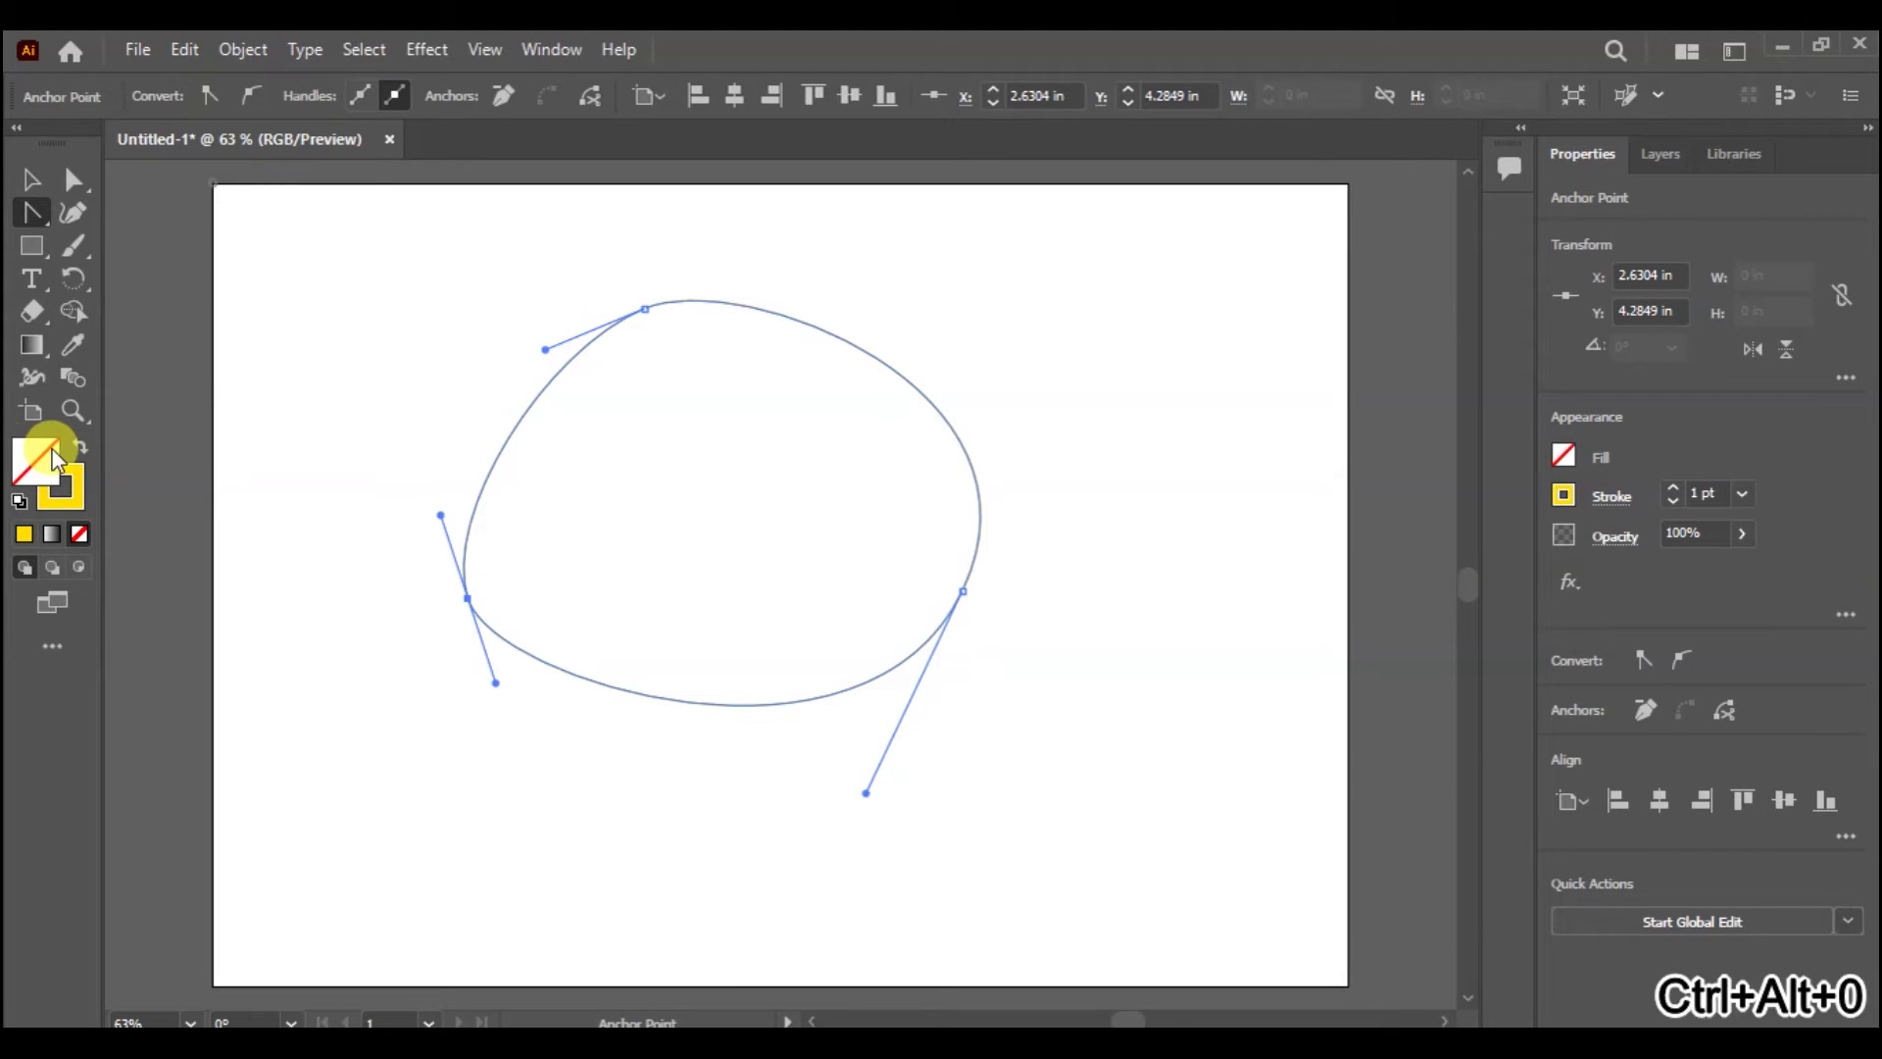
left_click(368, 92)
left_click_drag(647, 308, 538, 309)
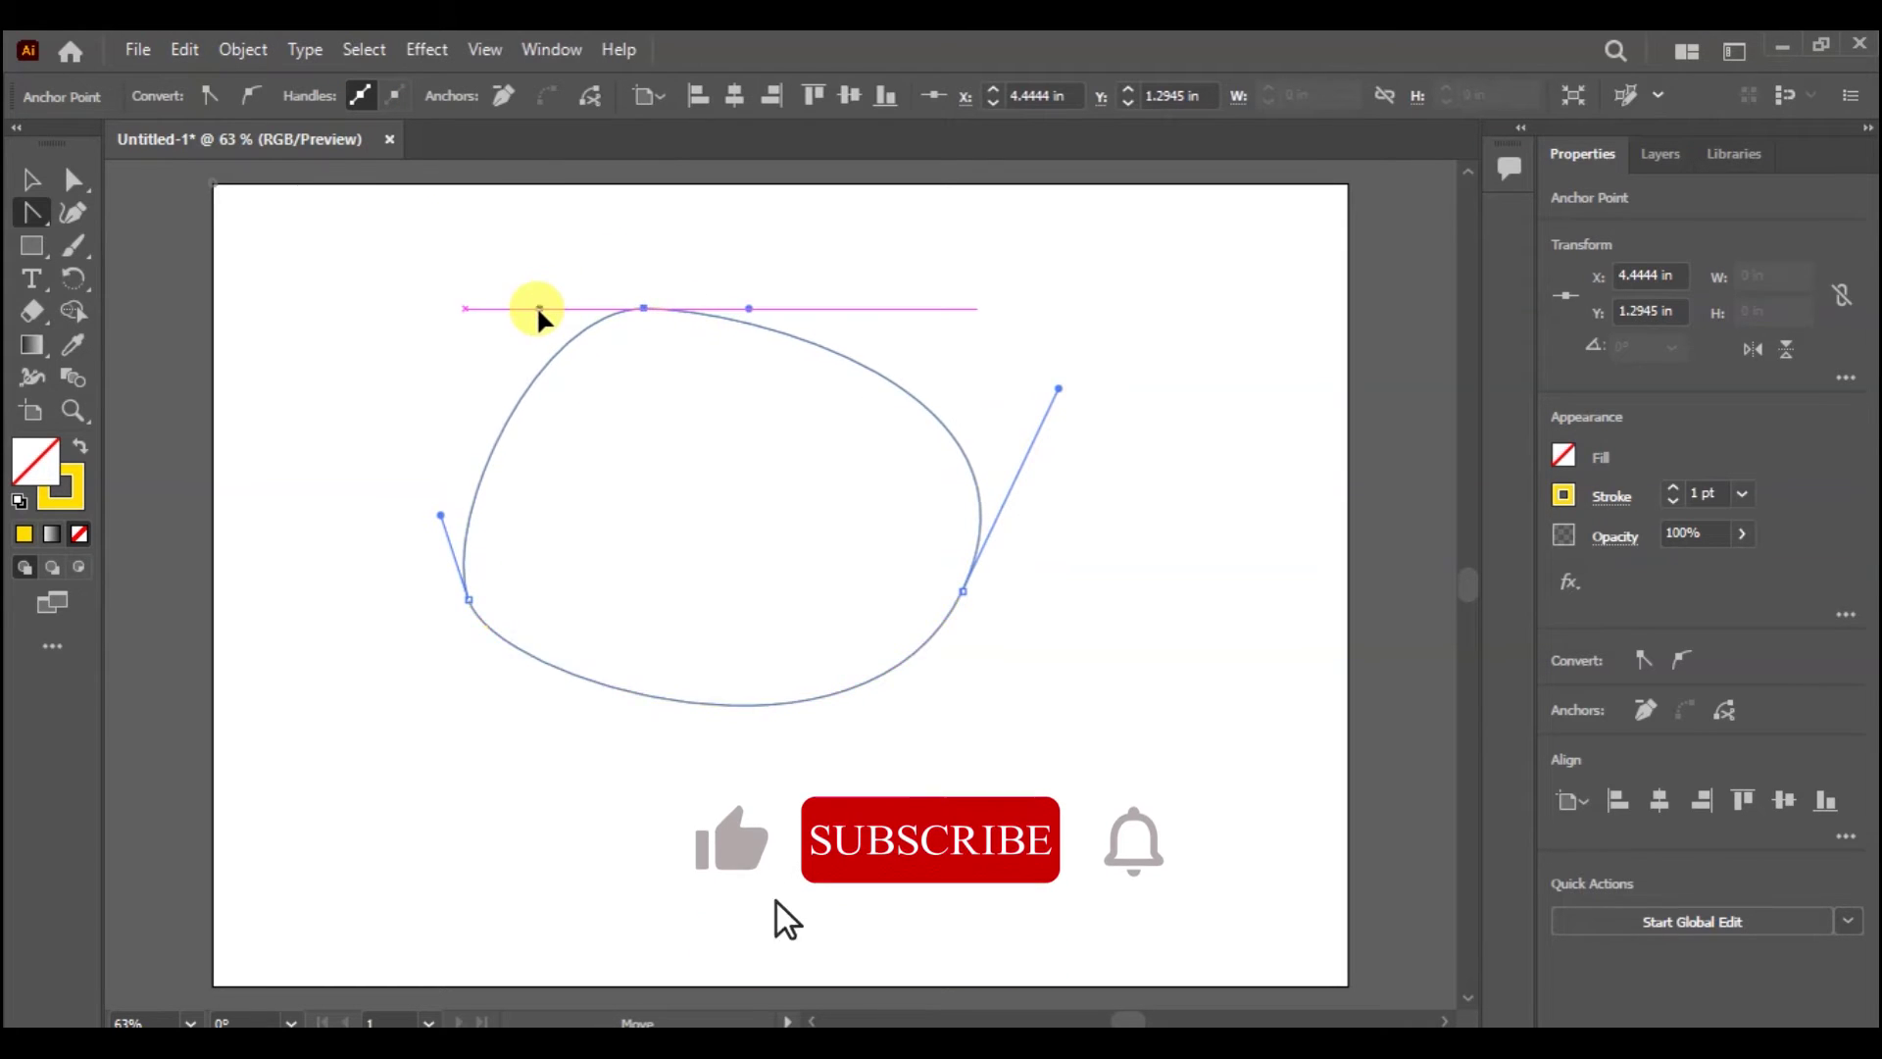
left_click(504, 94)
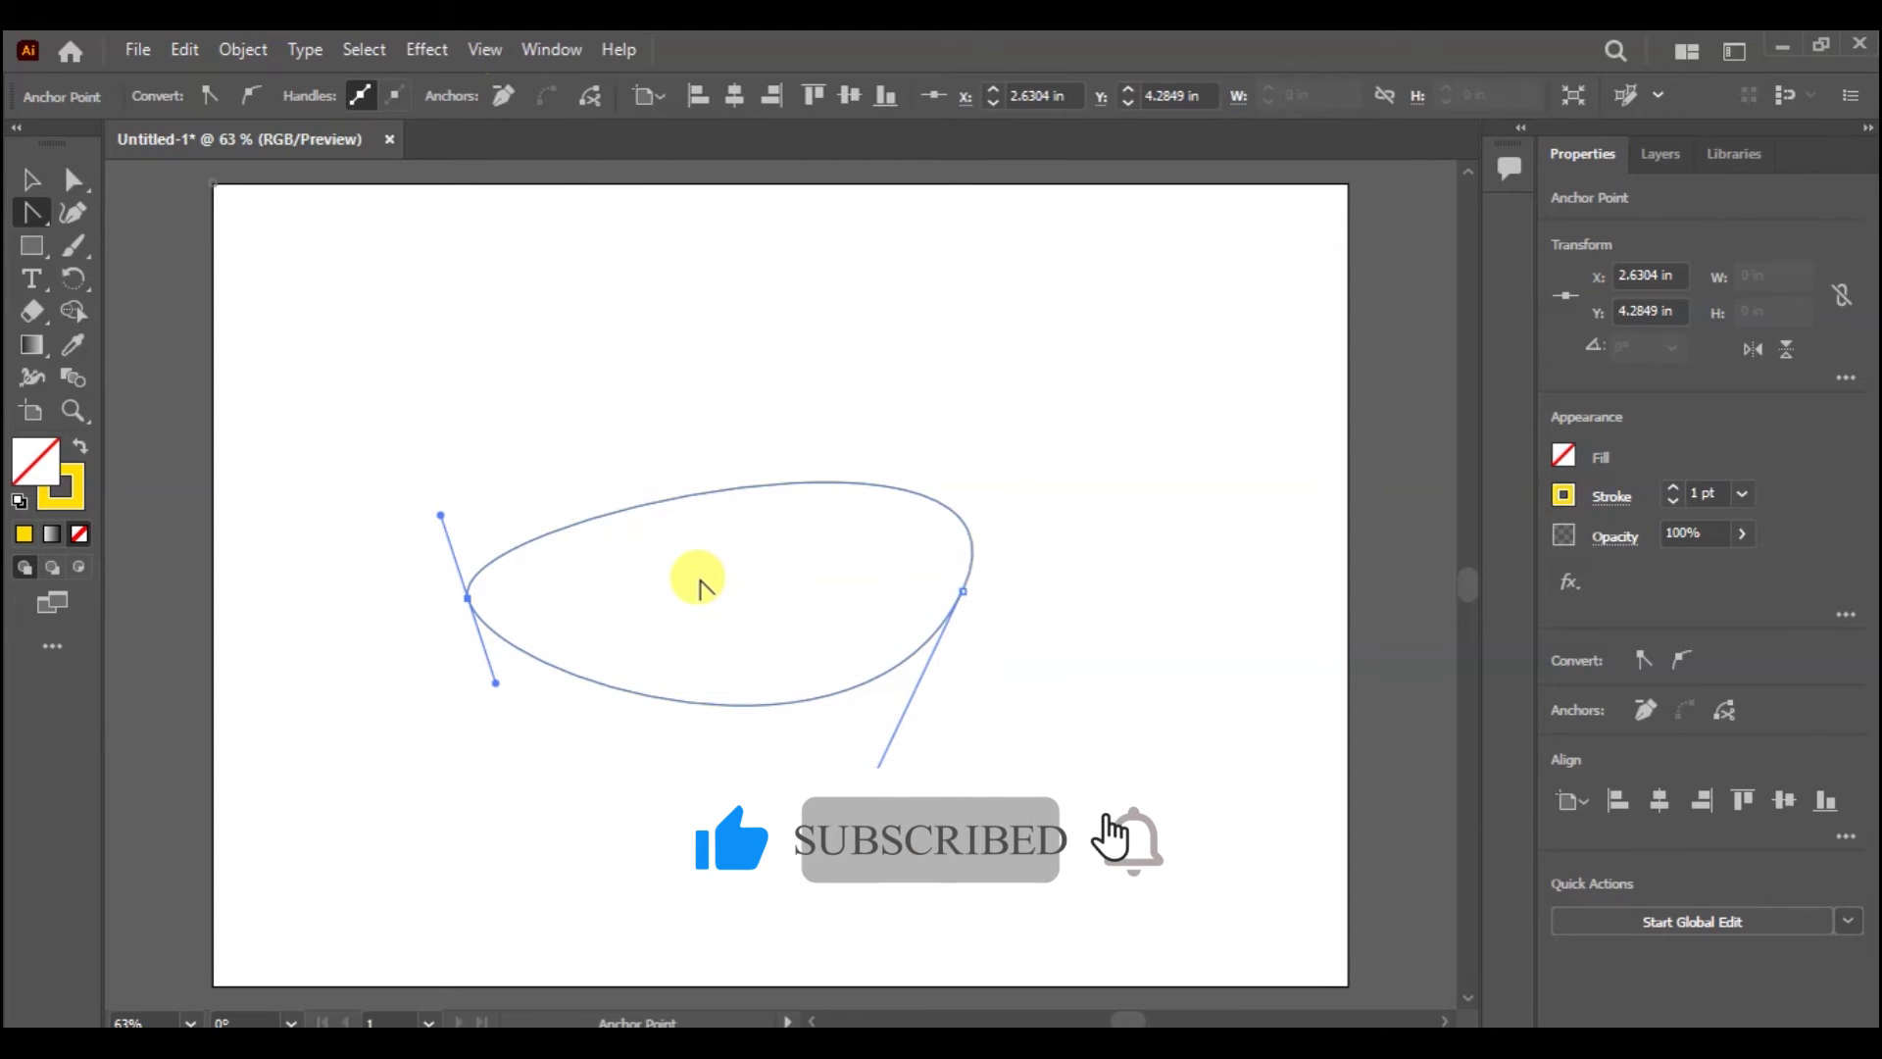
key("ctrl+z")
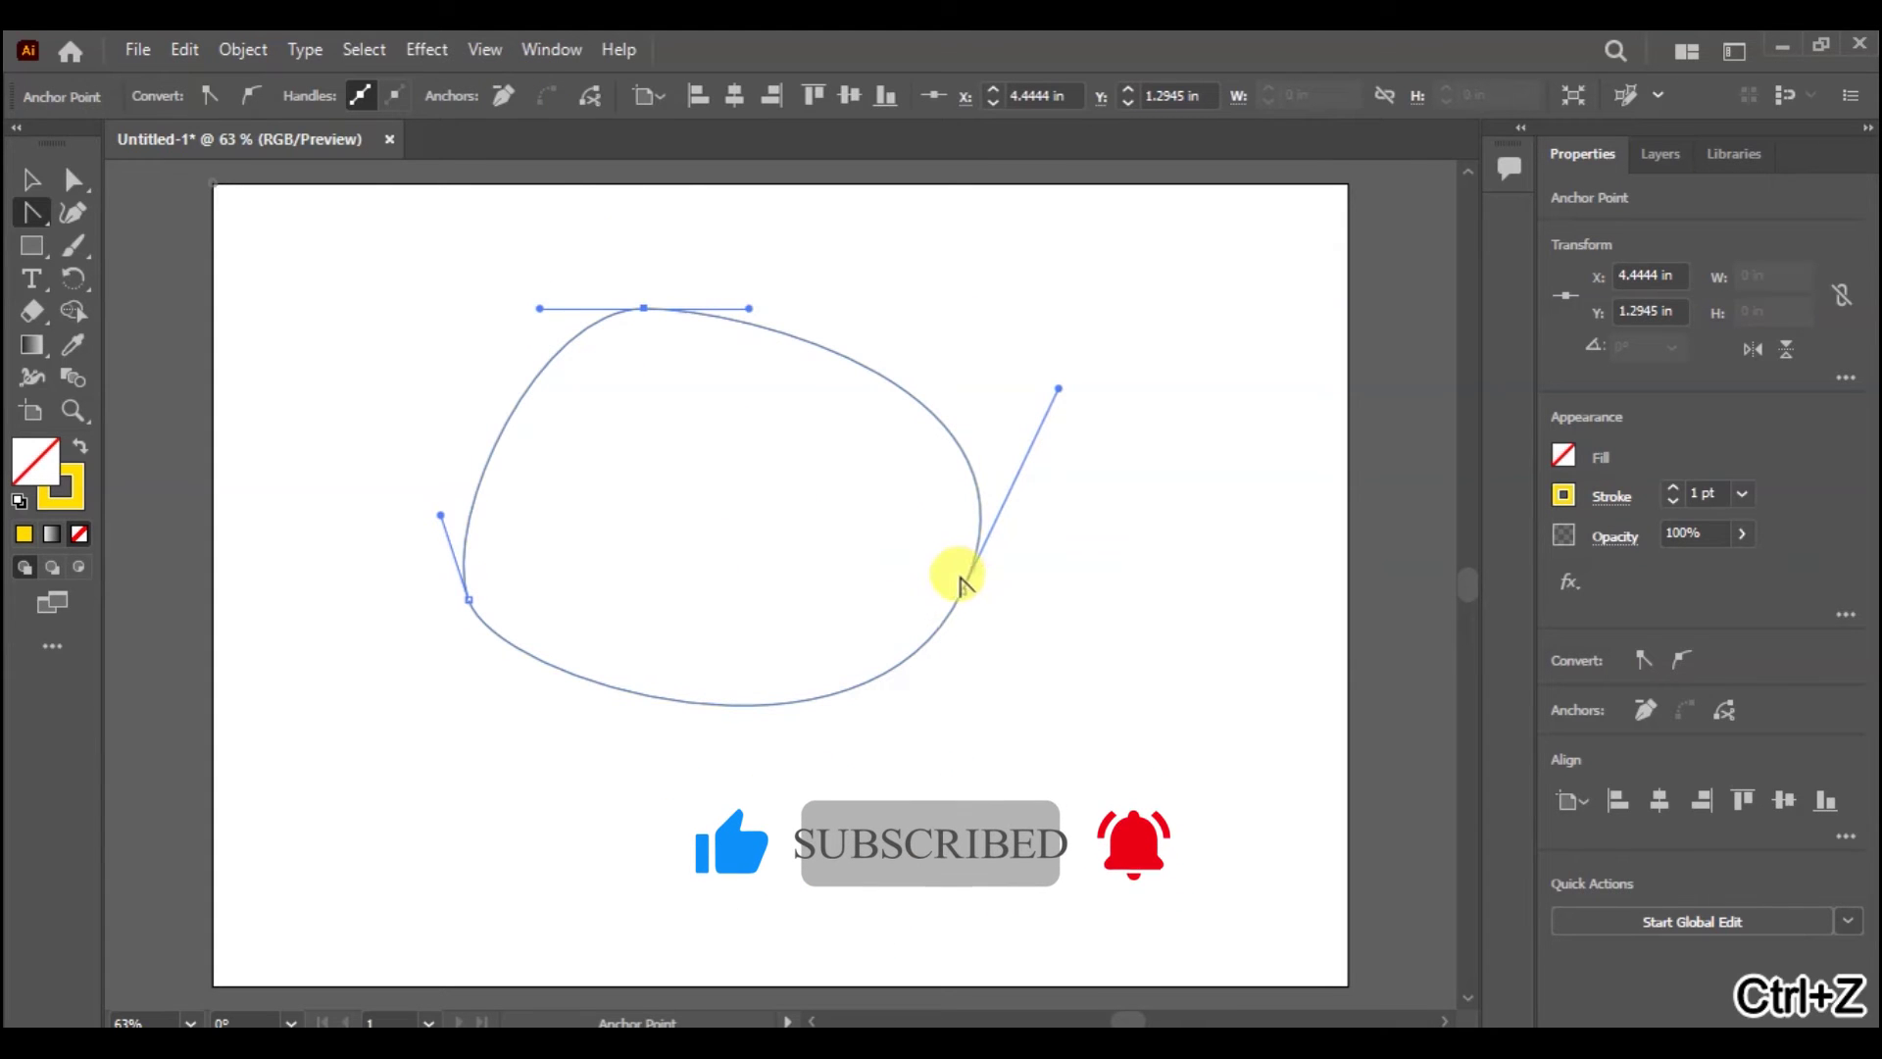
Step: Make the right anchor a corner, pull new curves from the top anchor, then undo to clear the shape
left_click(963, 591)
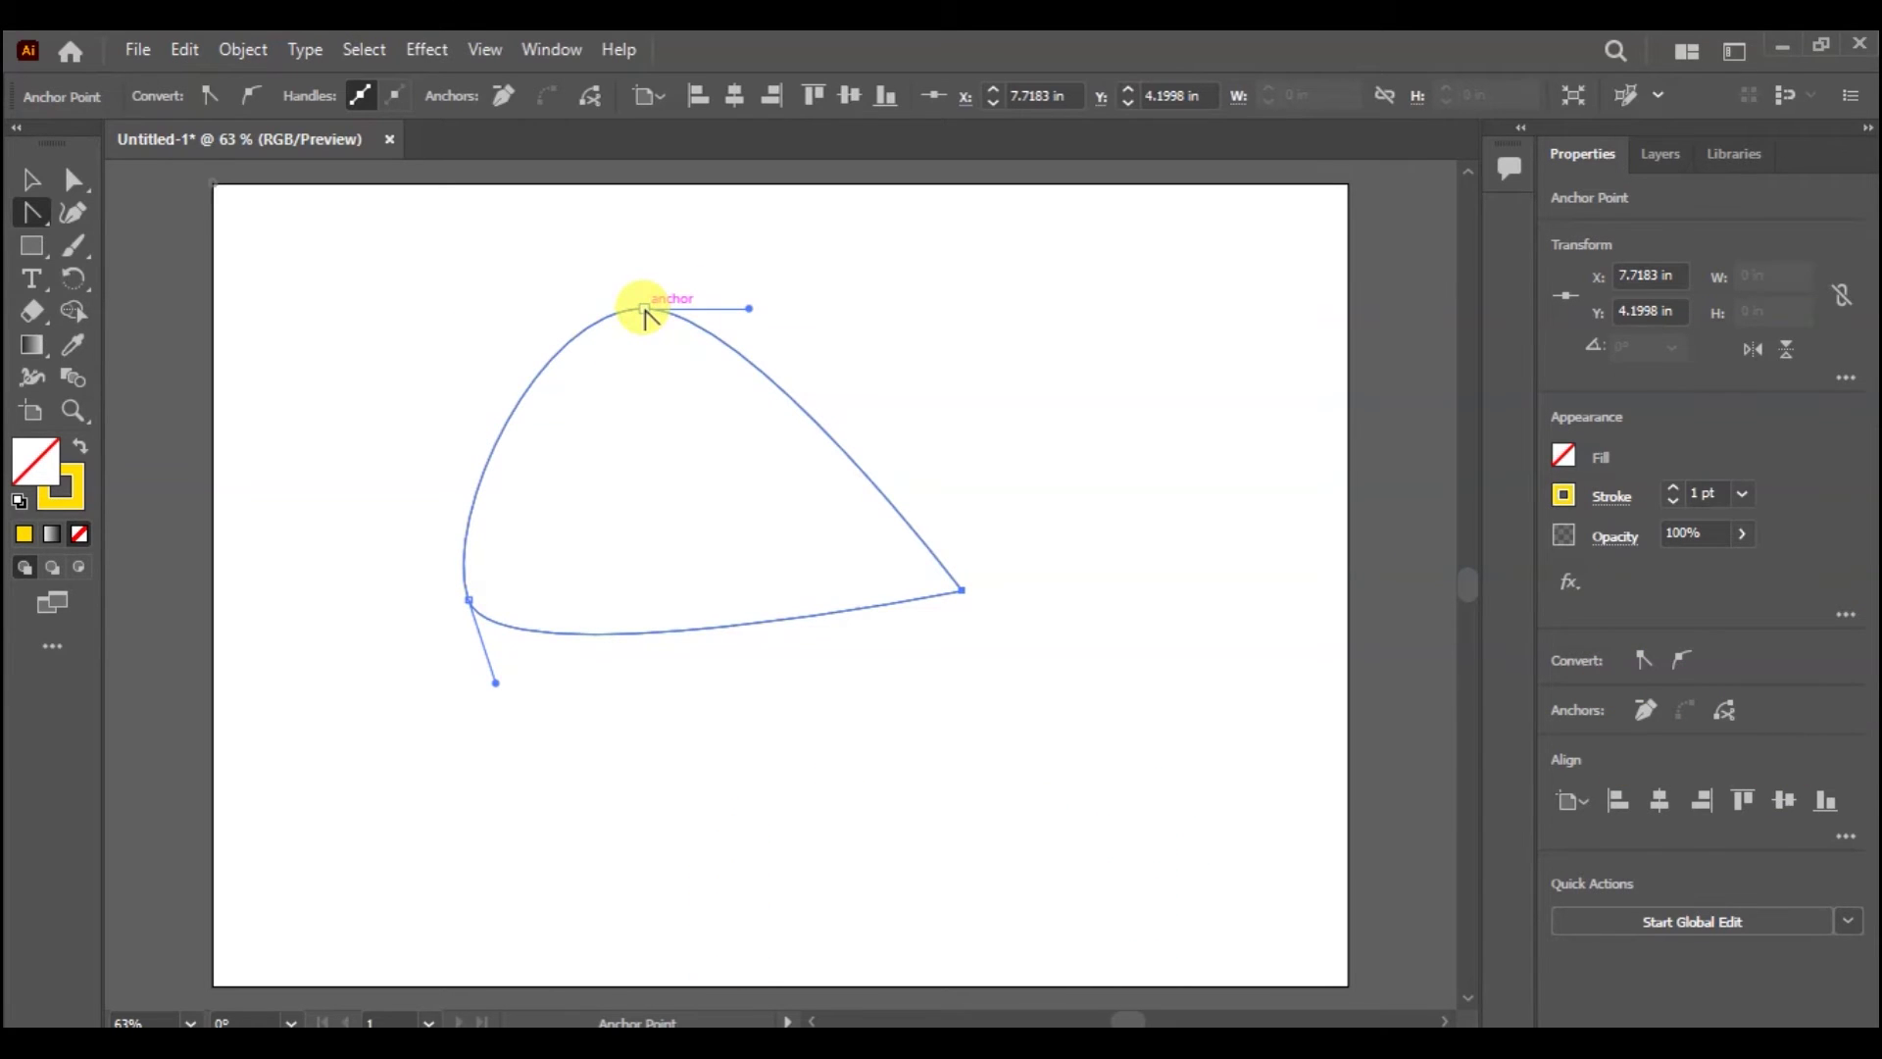
left_click_drag(645, 312, 250, 324)
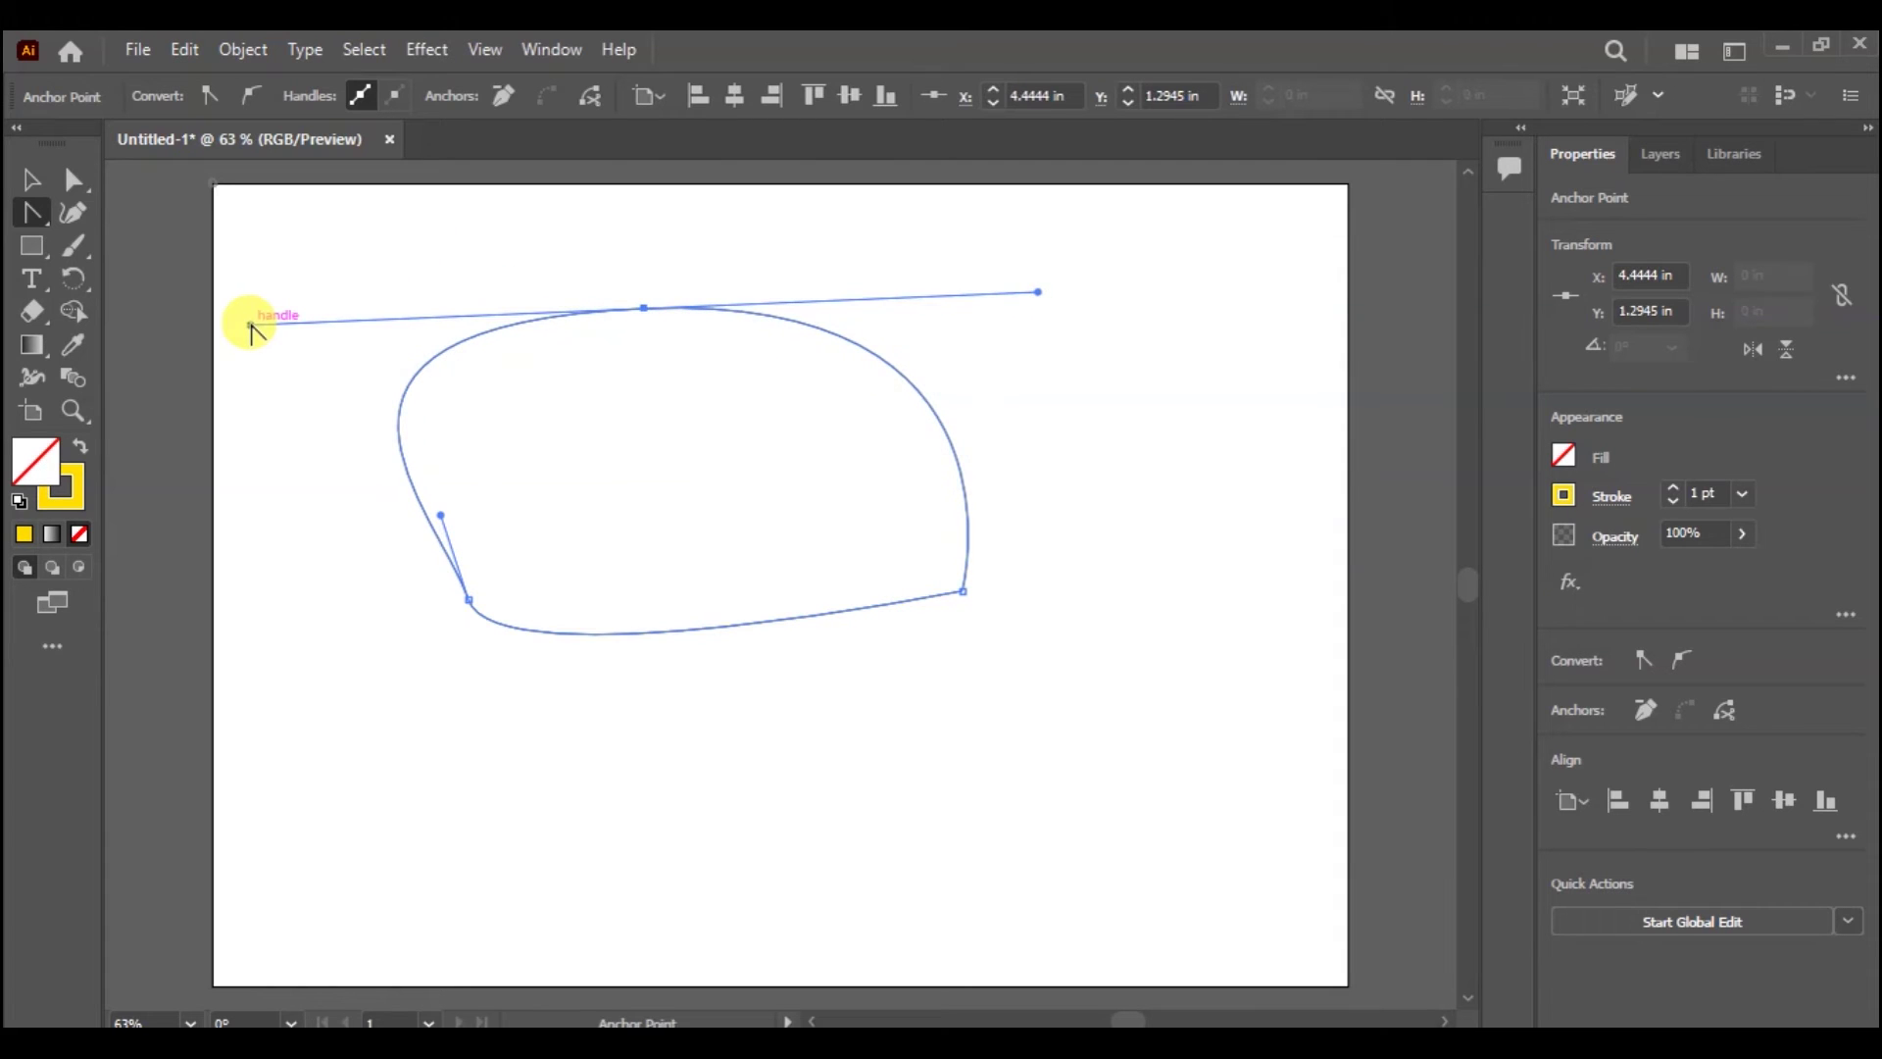
key("ctrl+z")
key("ctrl+z")
key("ctrl+z")
key("ctrl+z")
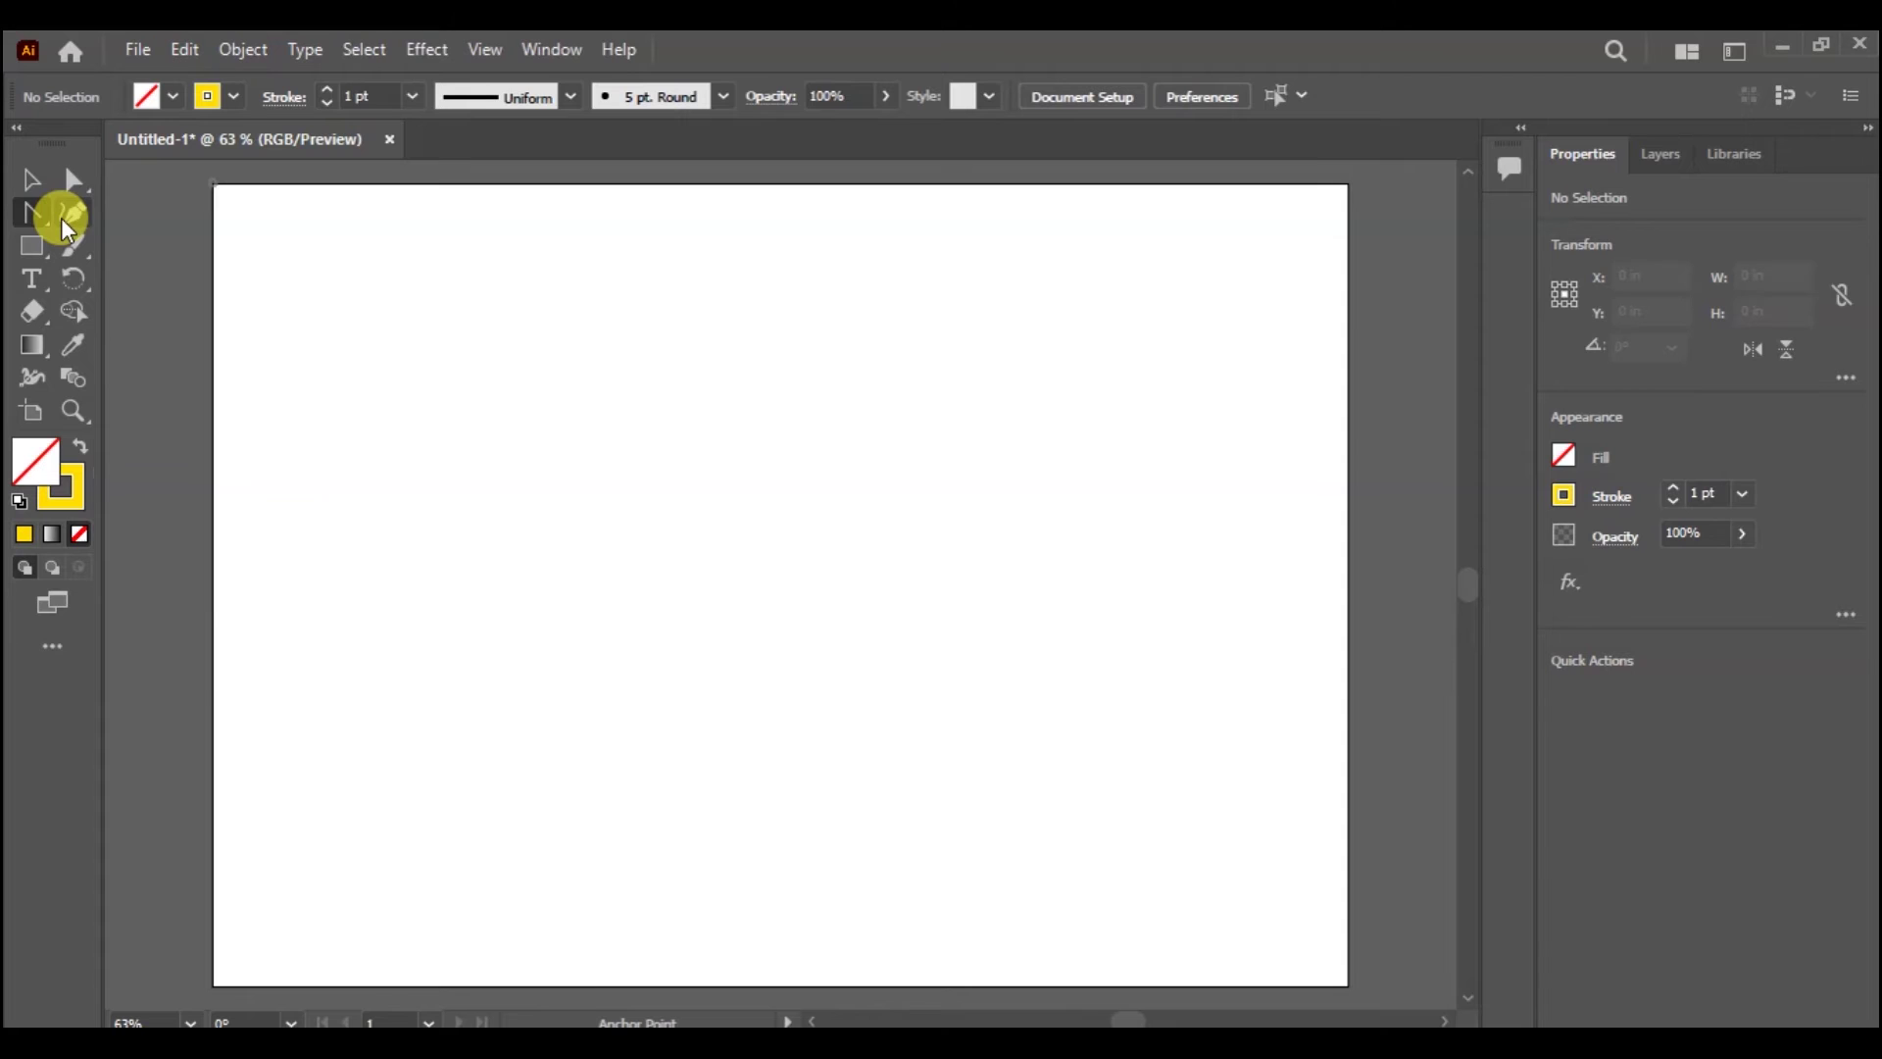
Step: Draw a new triangle with the Pen tool: top corner, lower-left, lower-right, closed at the top
left_click(33, 226)
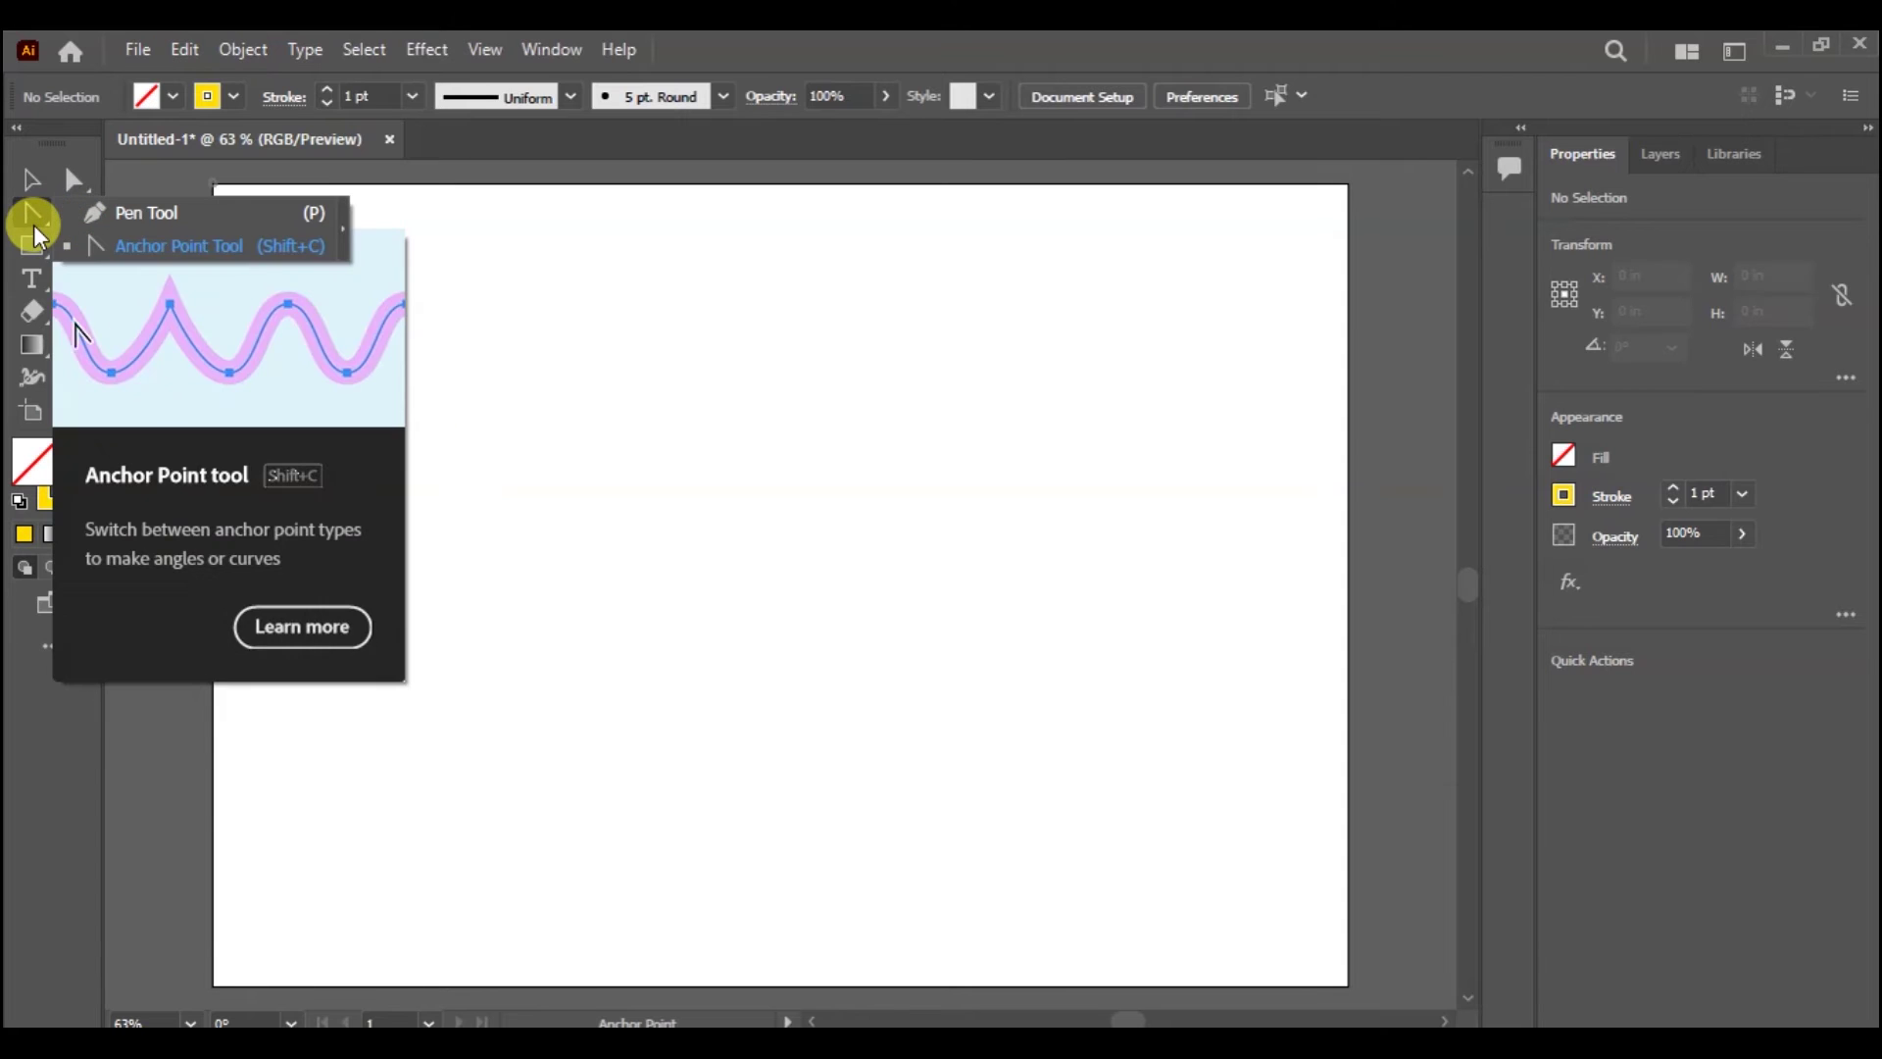
left_click(119, 214)
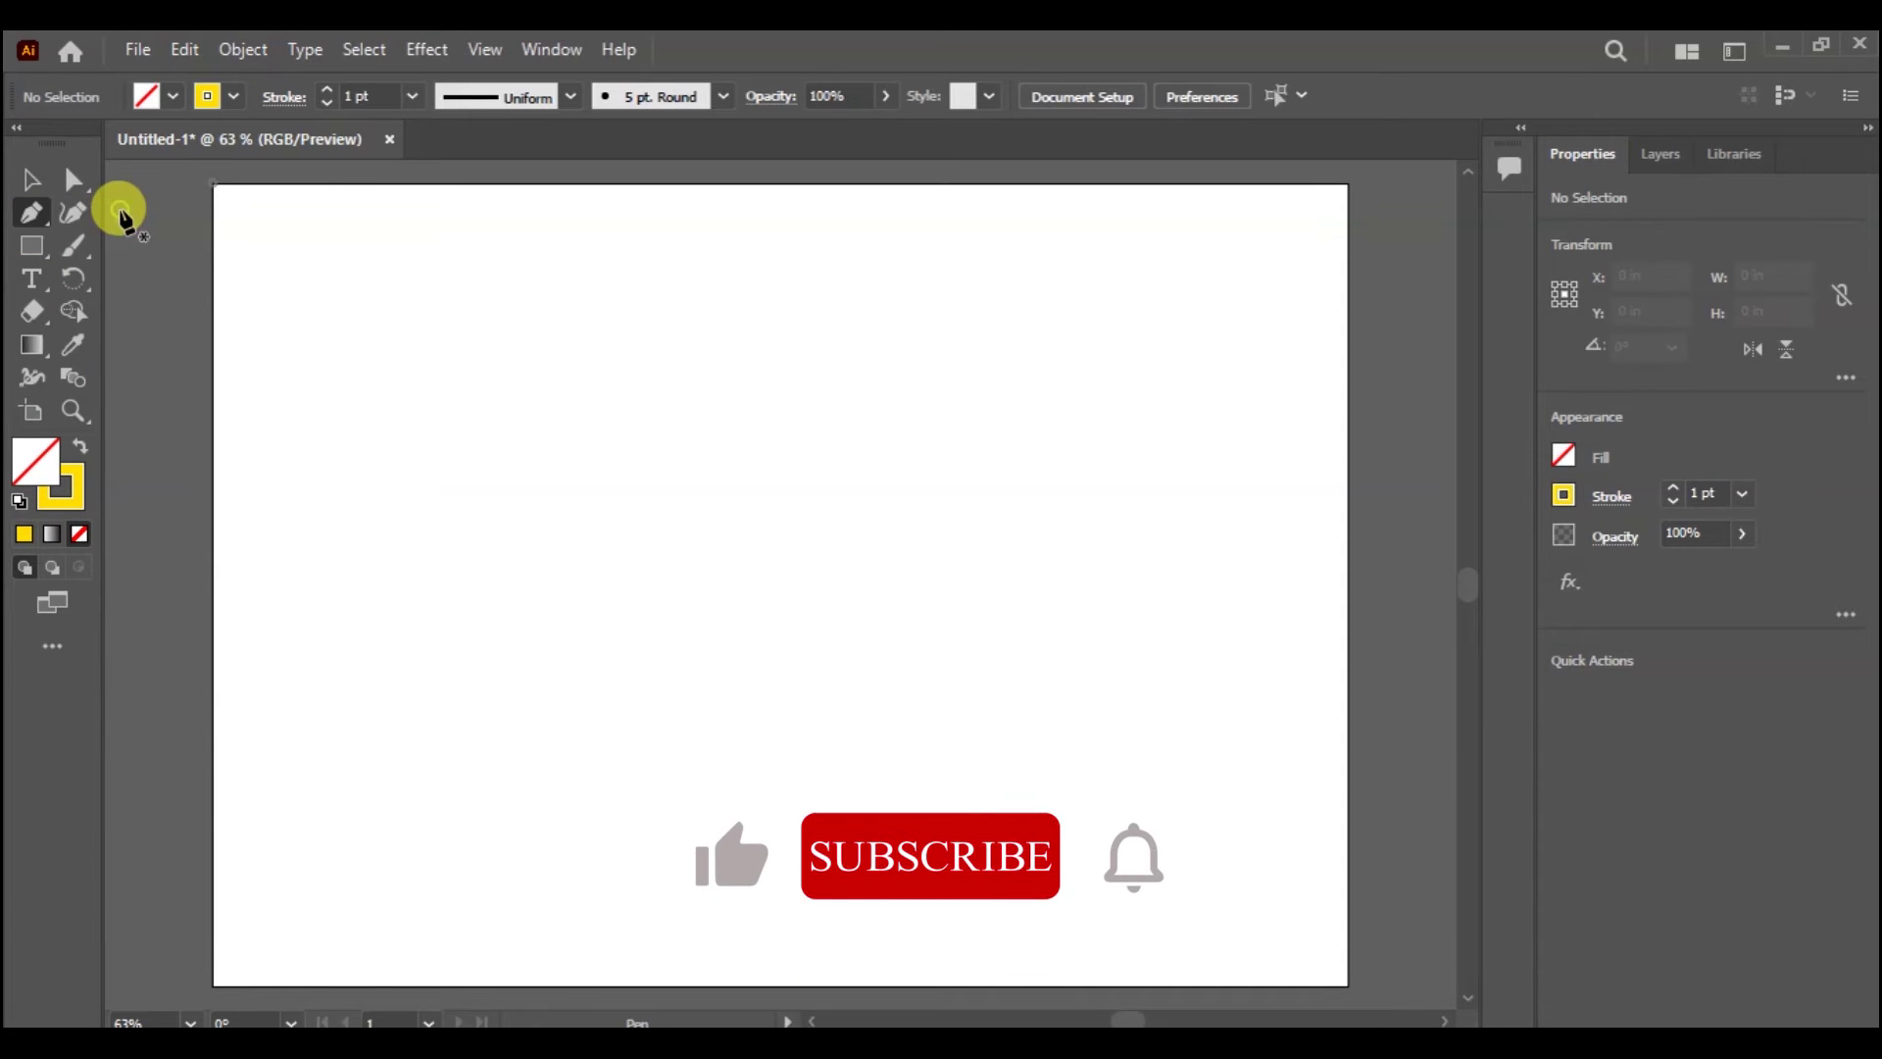
left_click(620, 351)
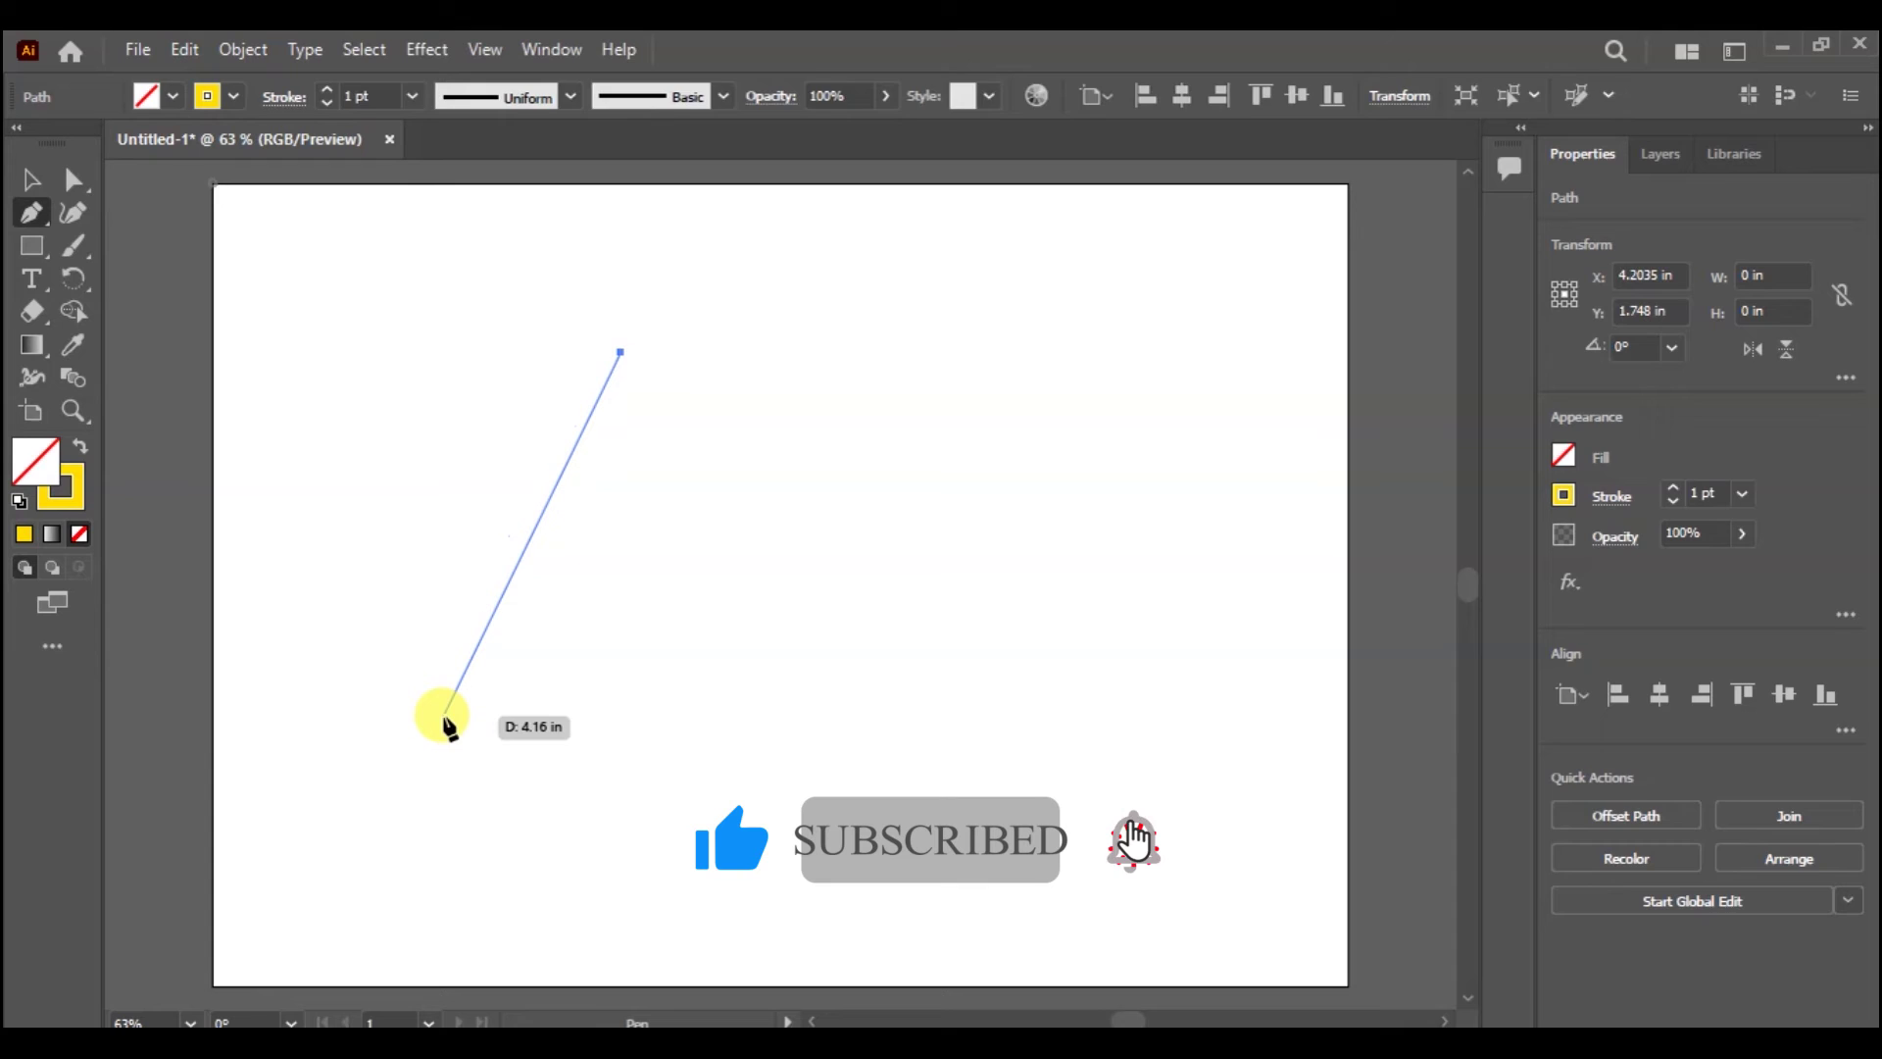
left_click(443, 716)
left_click(900, 706)
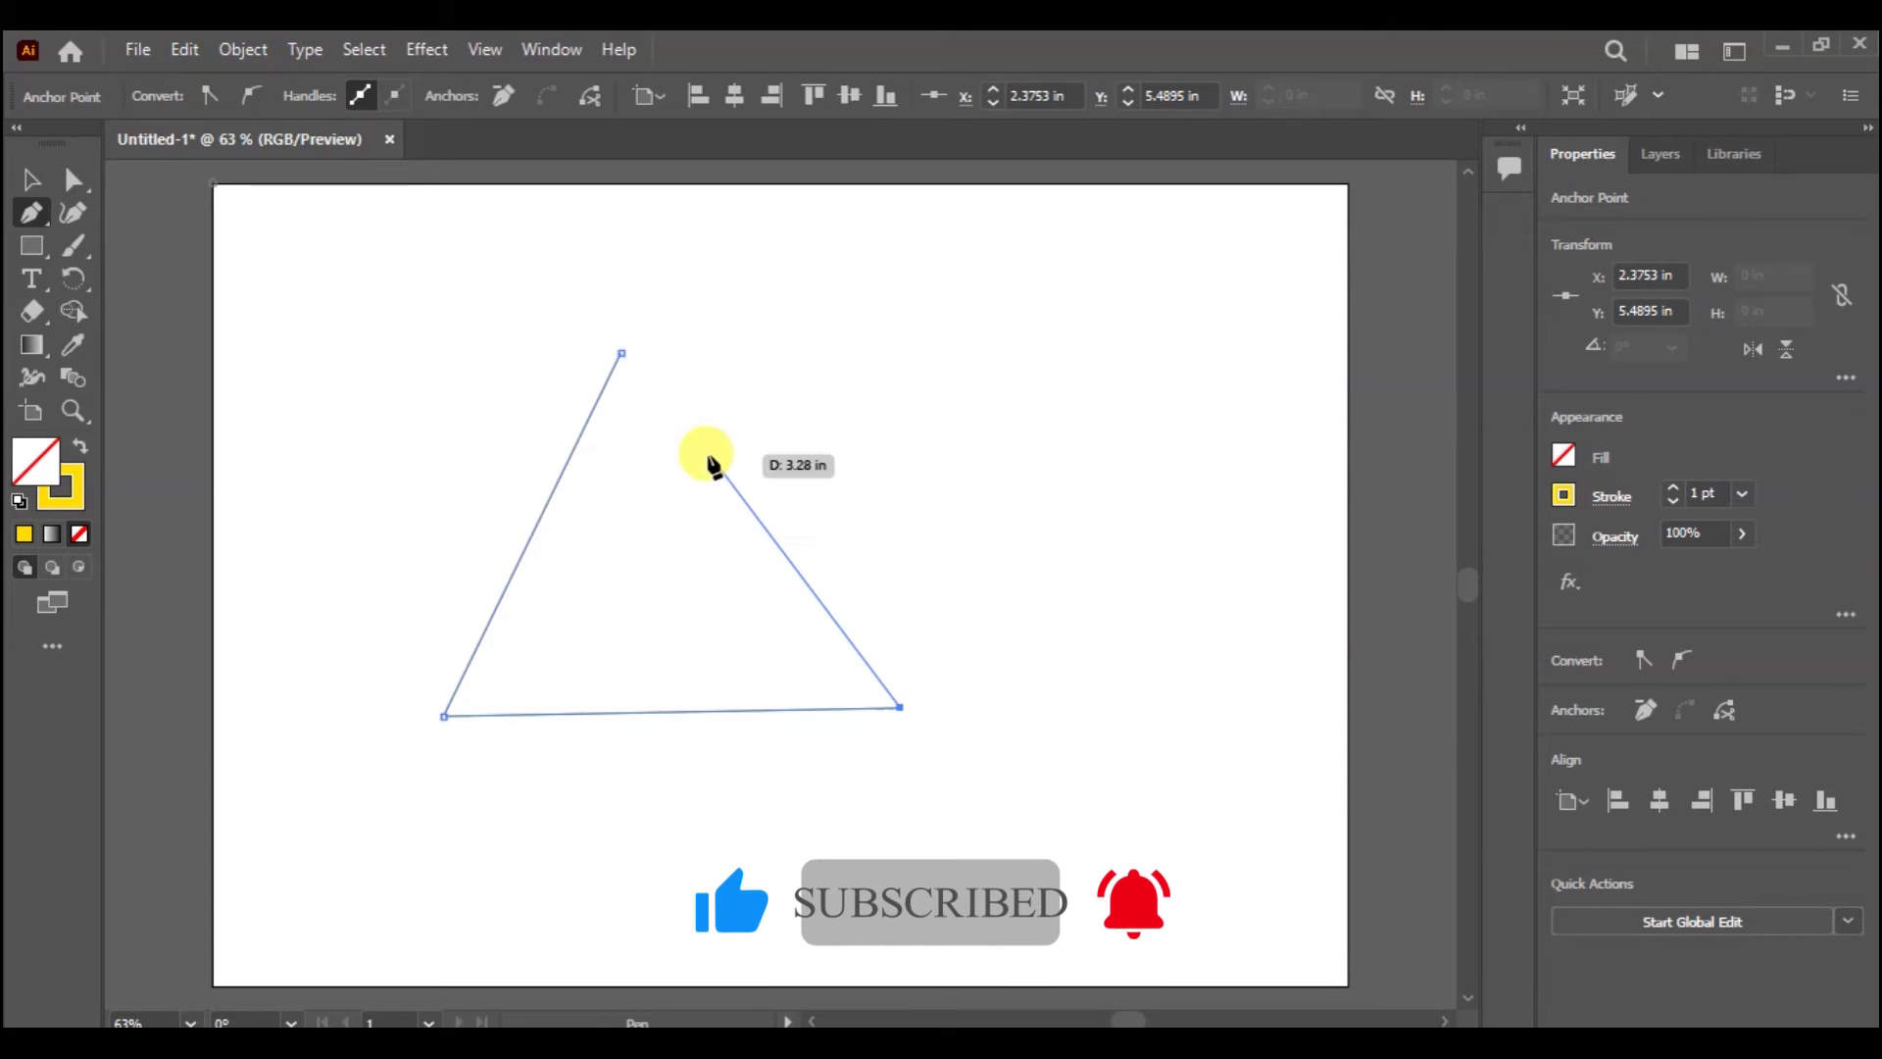
left_click(620, 353)
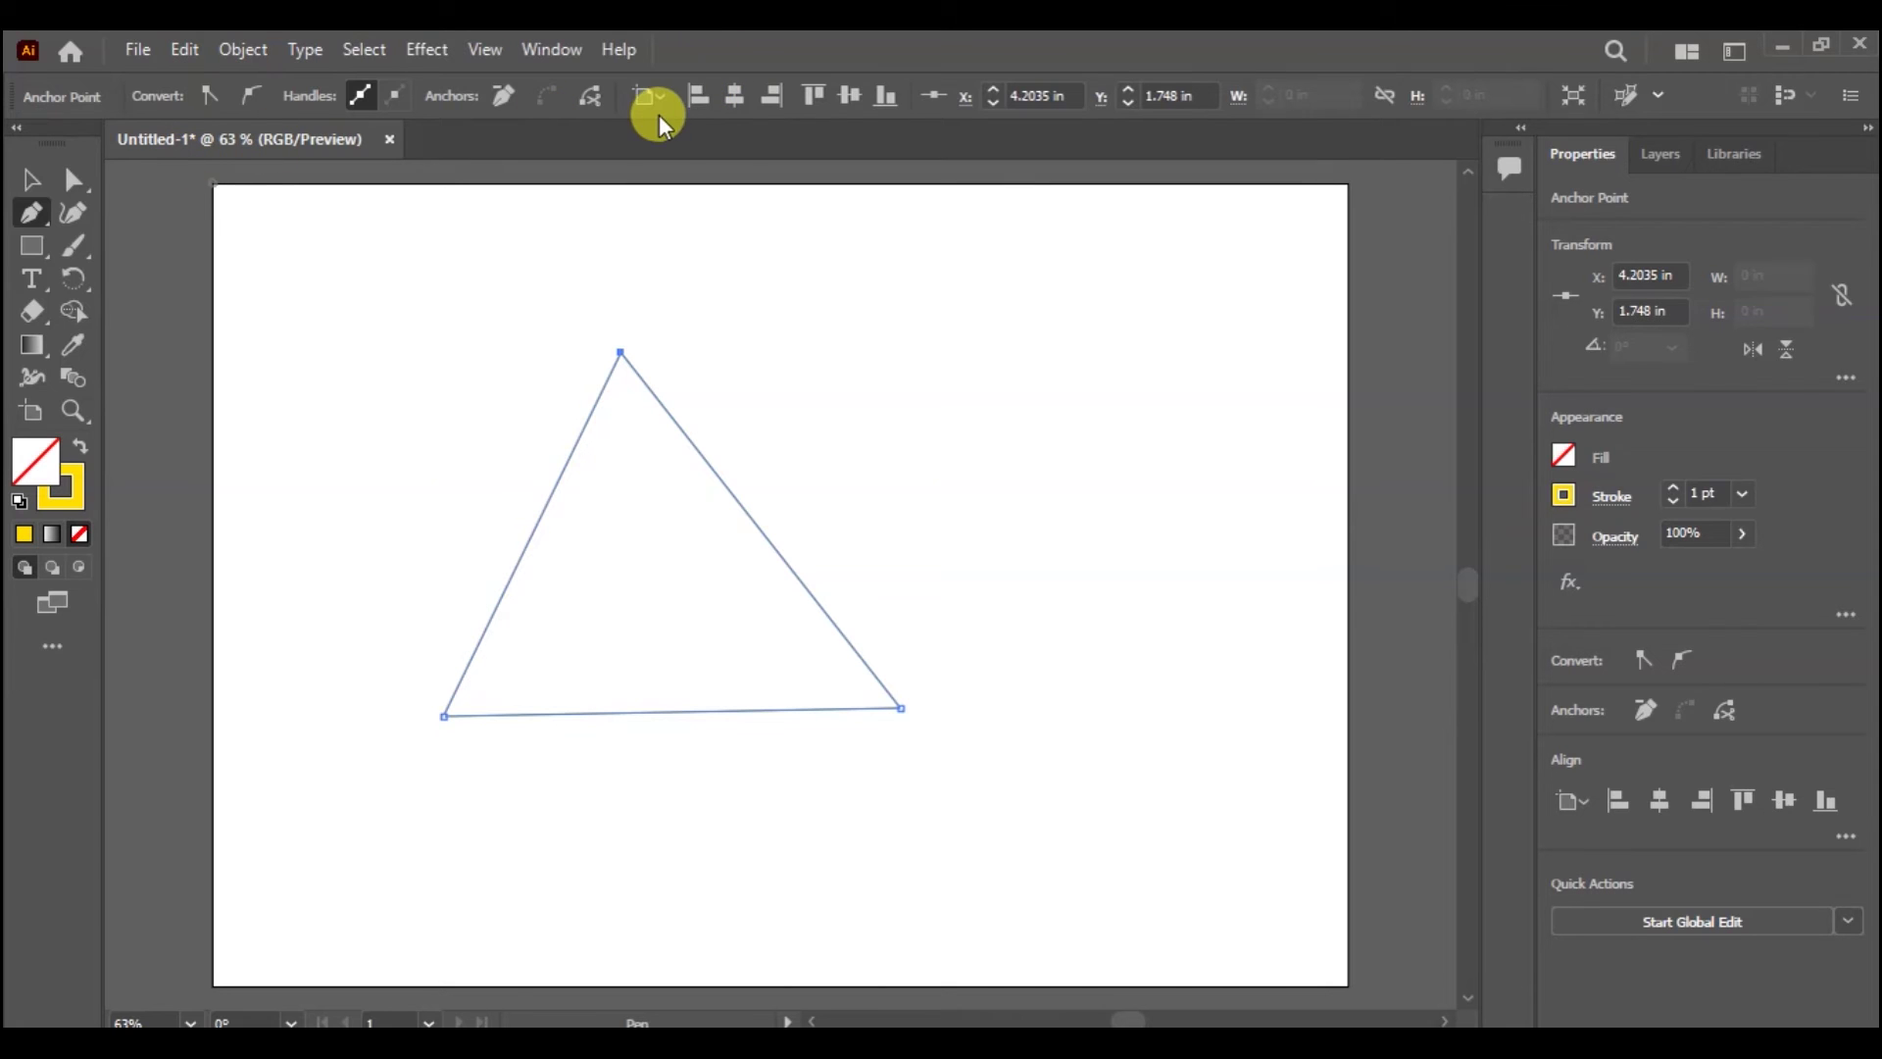
Step: Try the horizontal and vertical align buttons on the selected anchor relative to the artboard
left_click(684, 98)
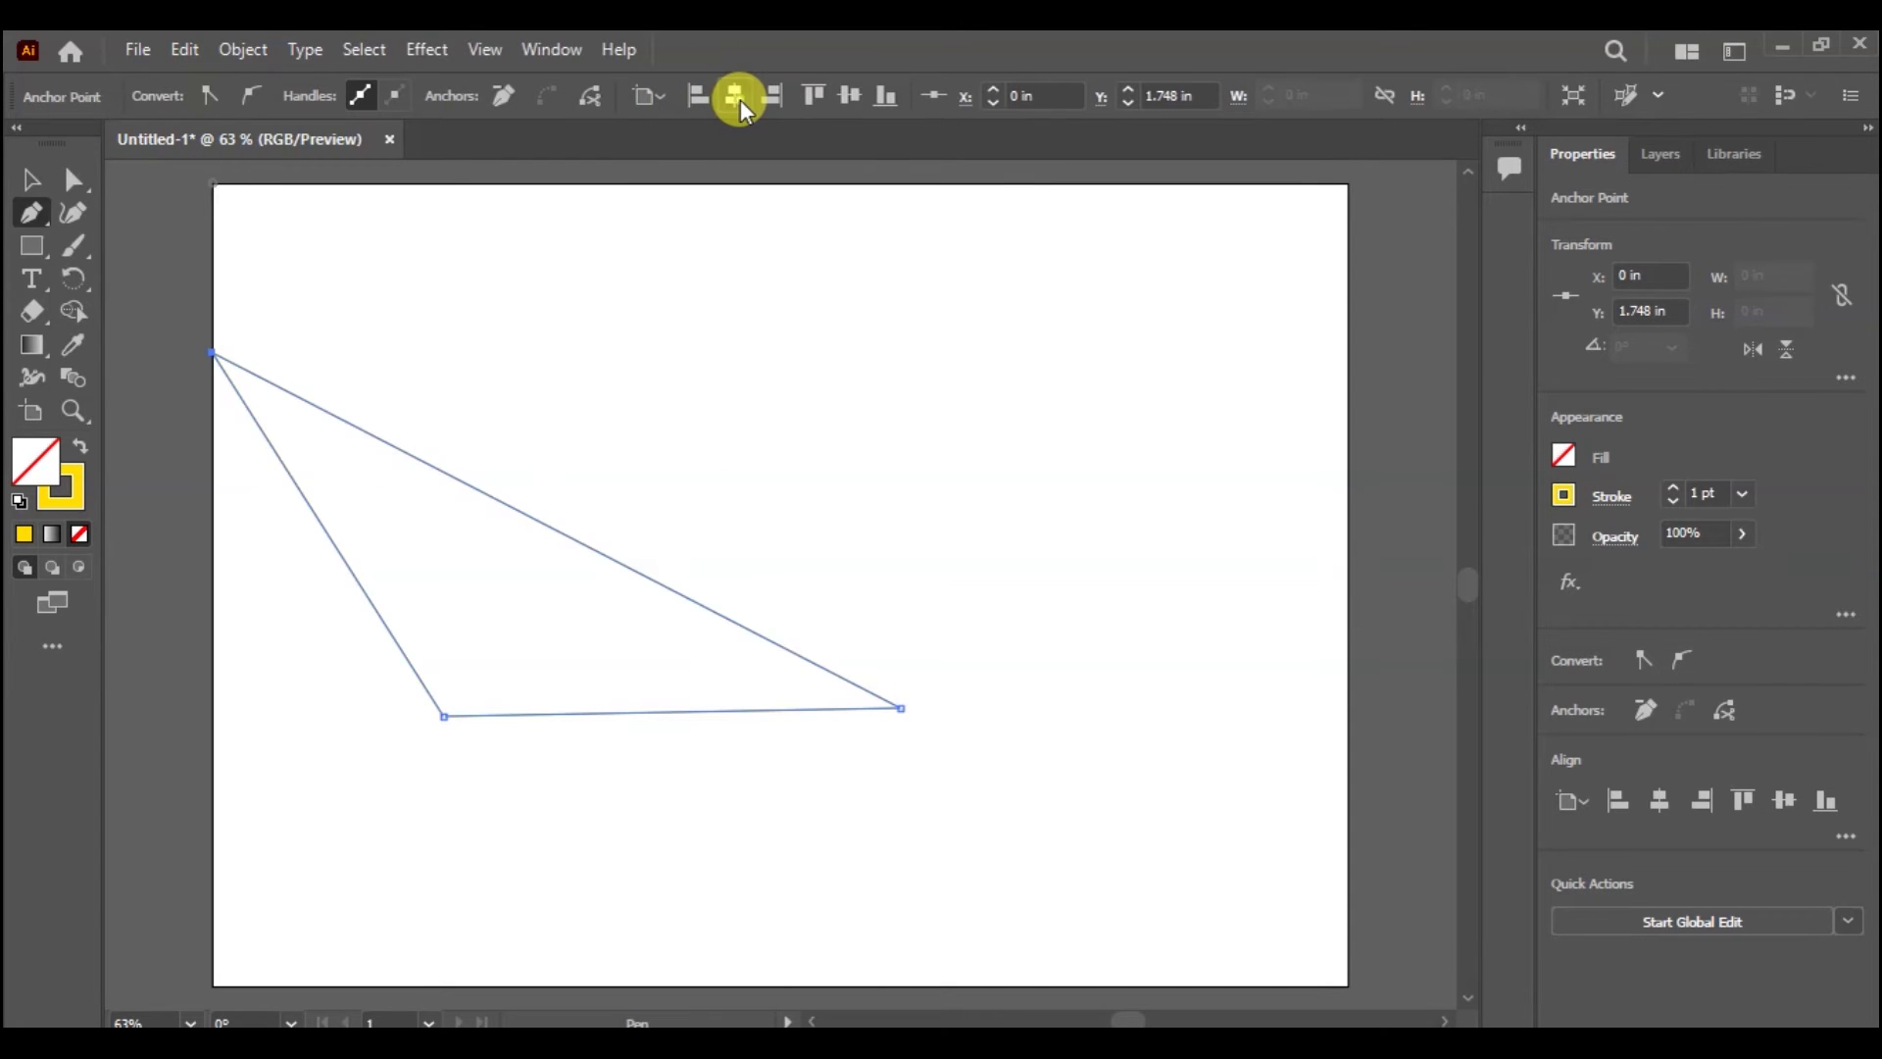
left_click(739, 98)
left_click(769, 99)
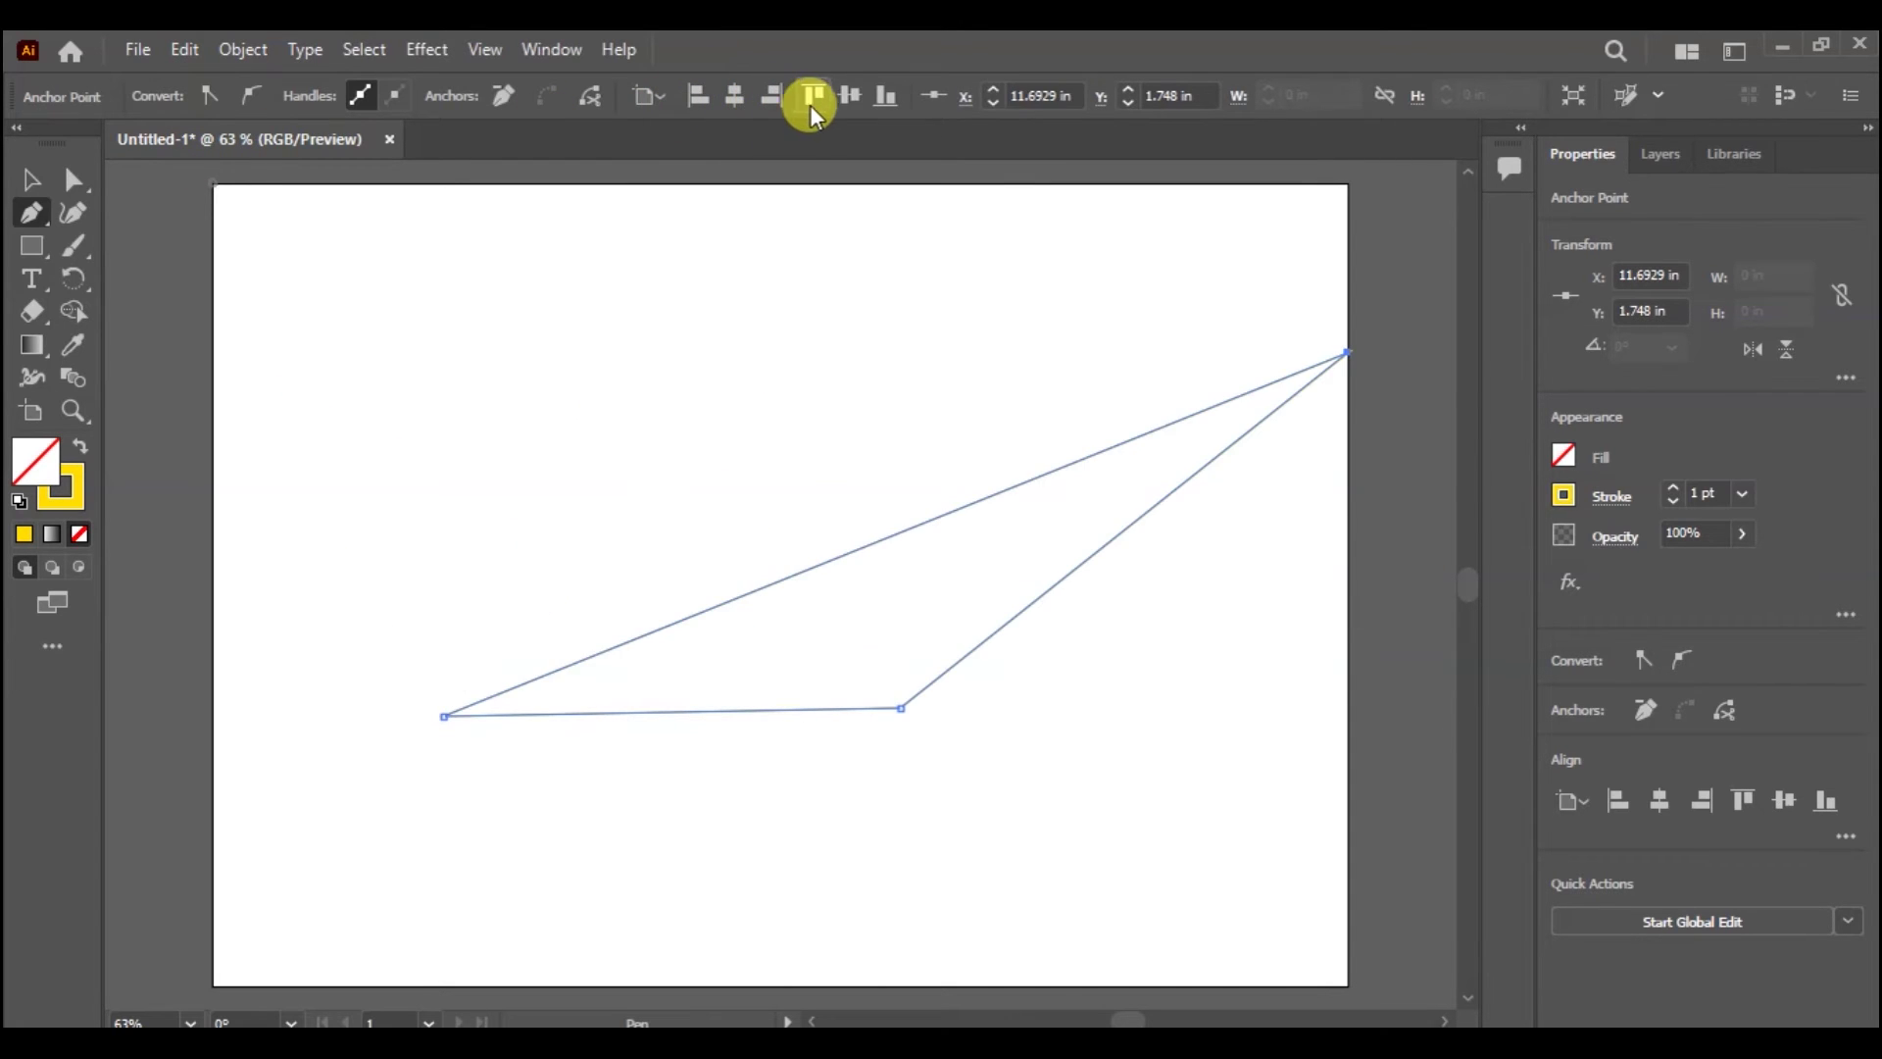
left_click(814, 98)
left_click(851, 96)
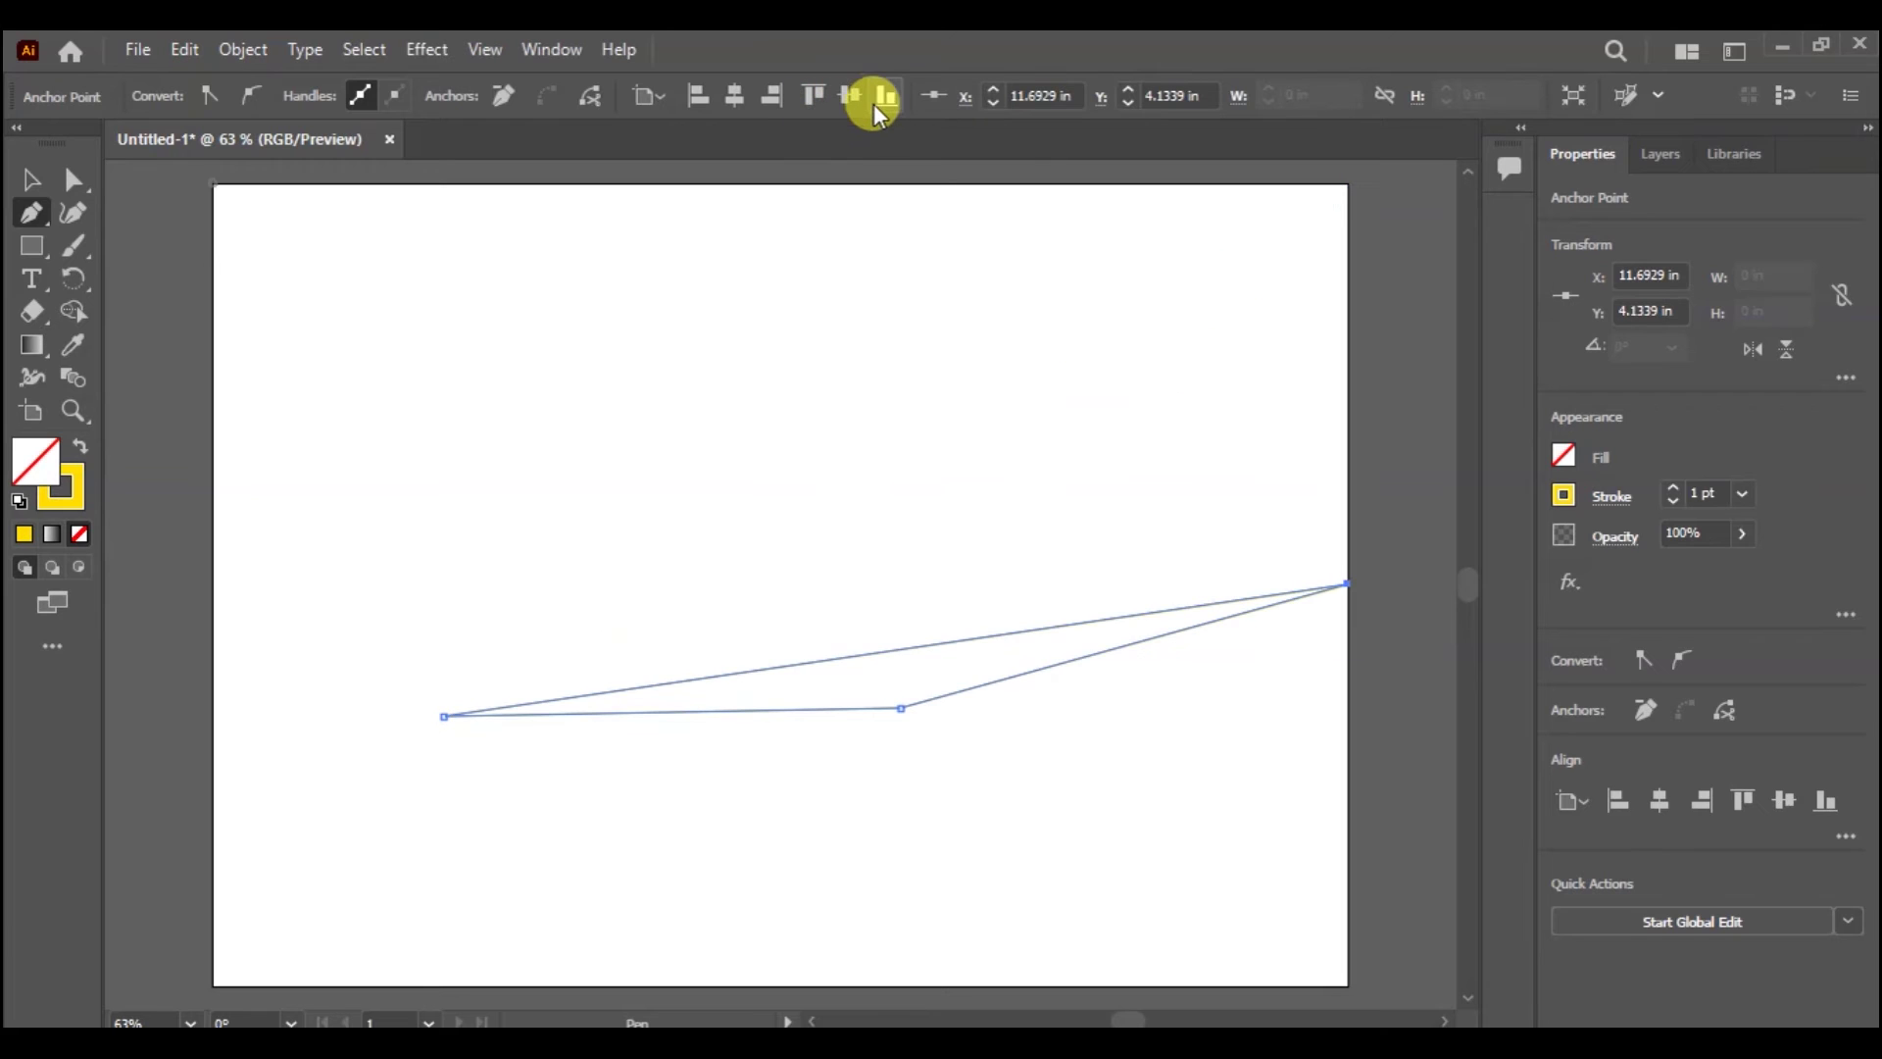
left_click(881, 100)
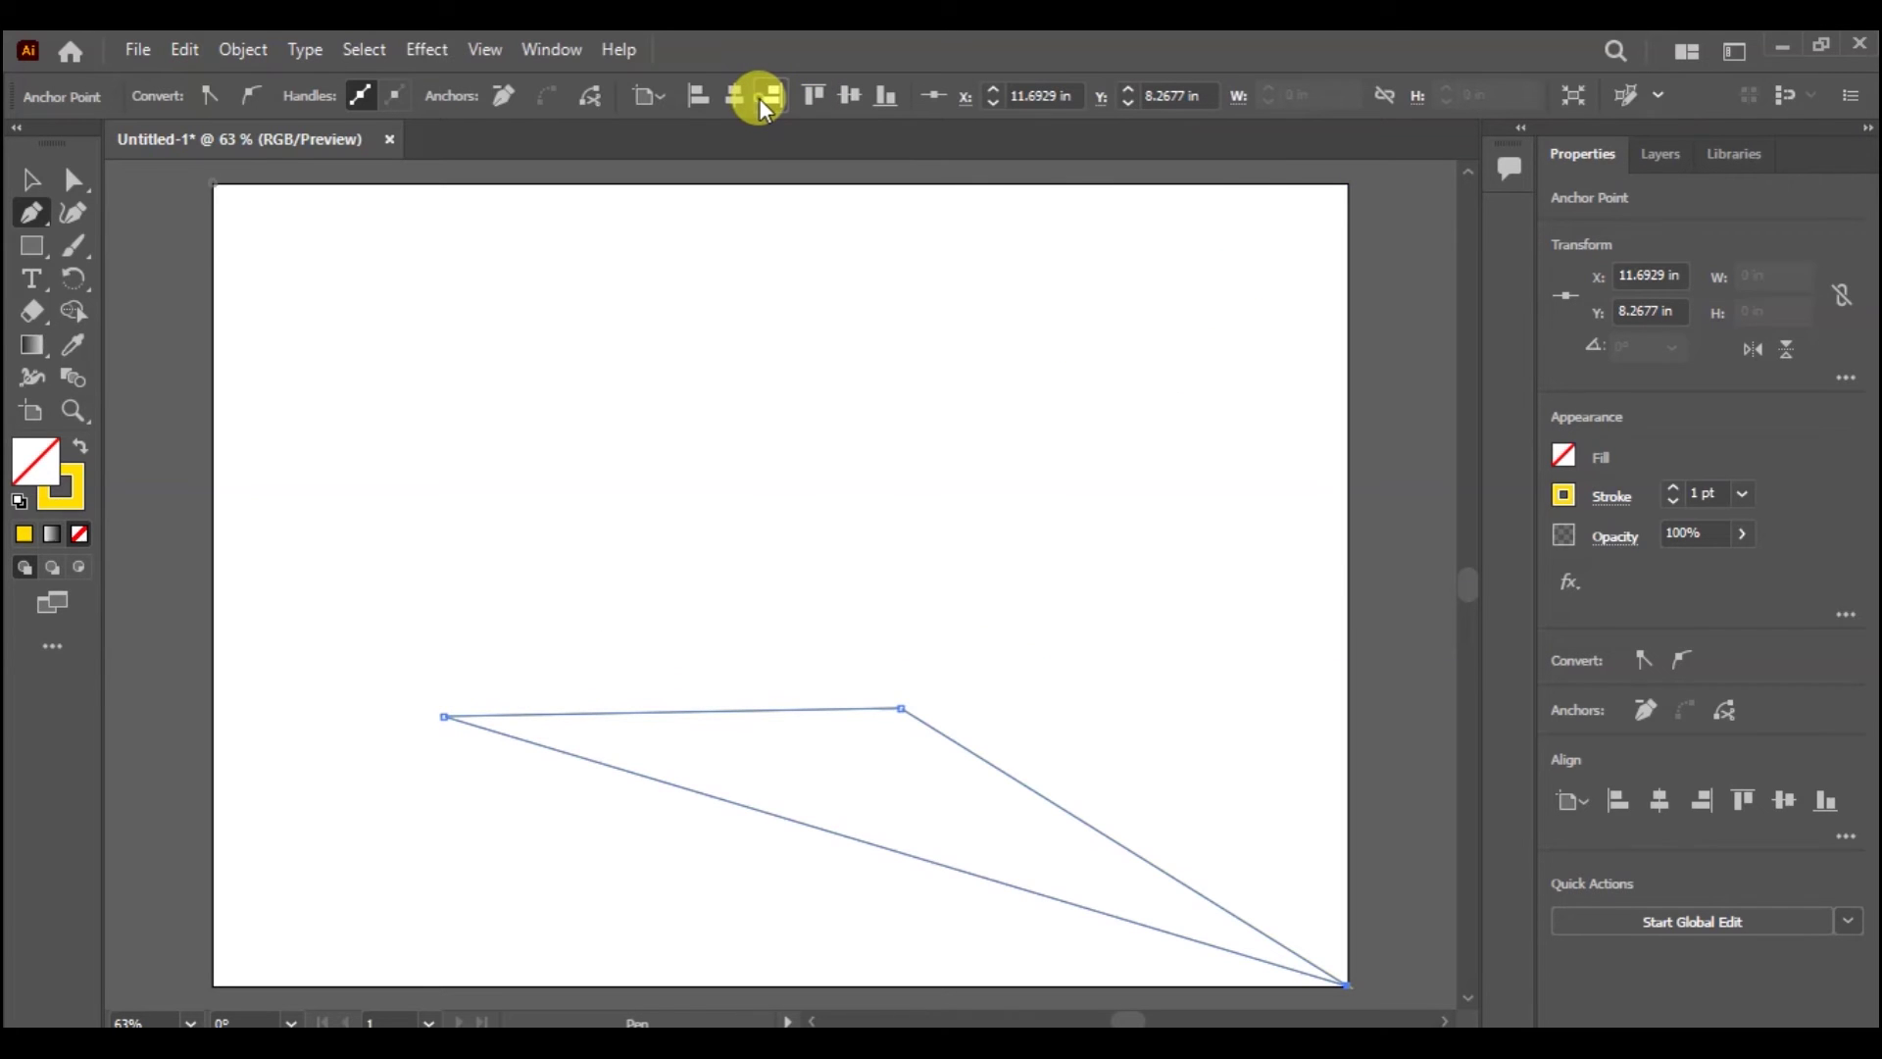
left_click(716, 95)
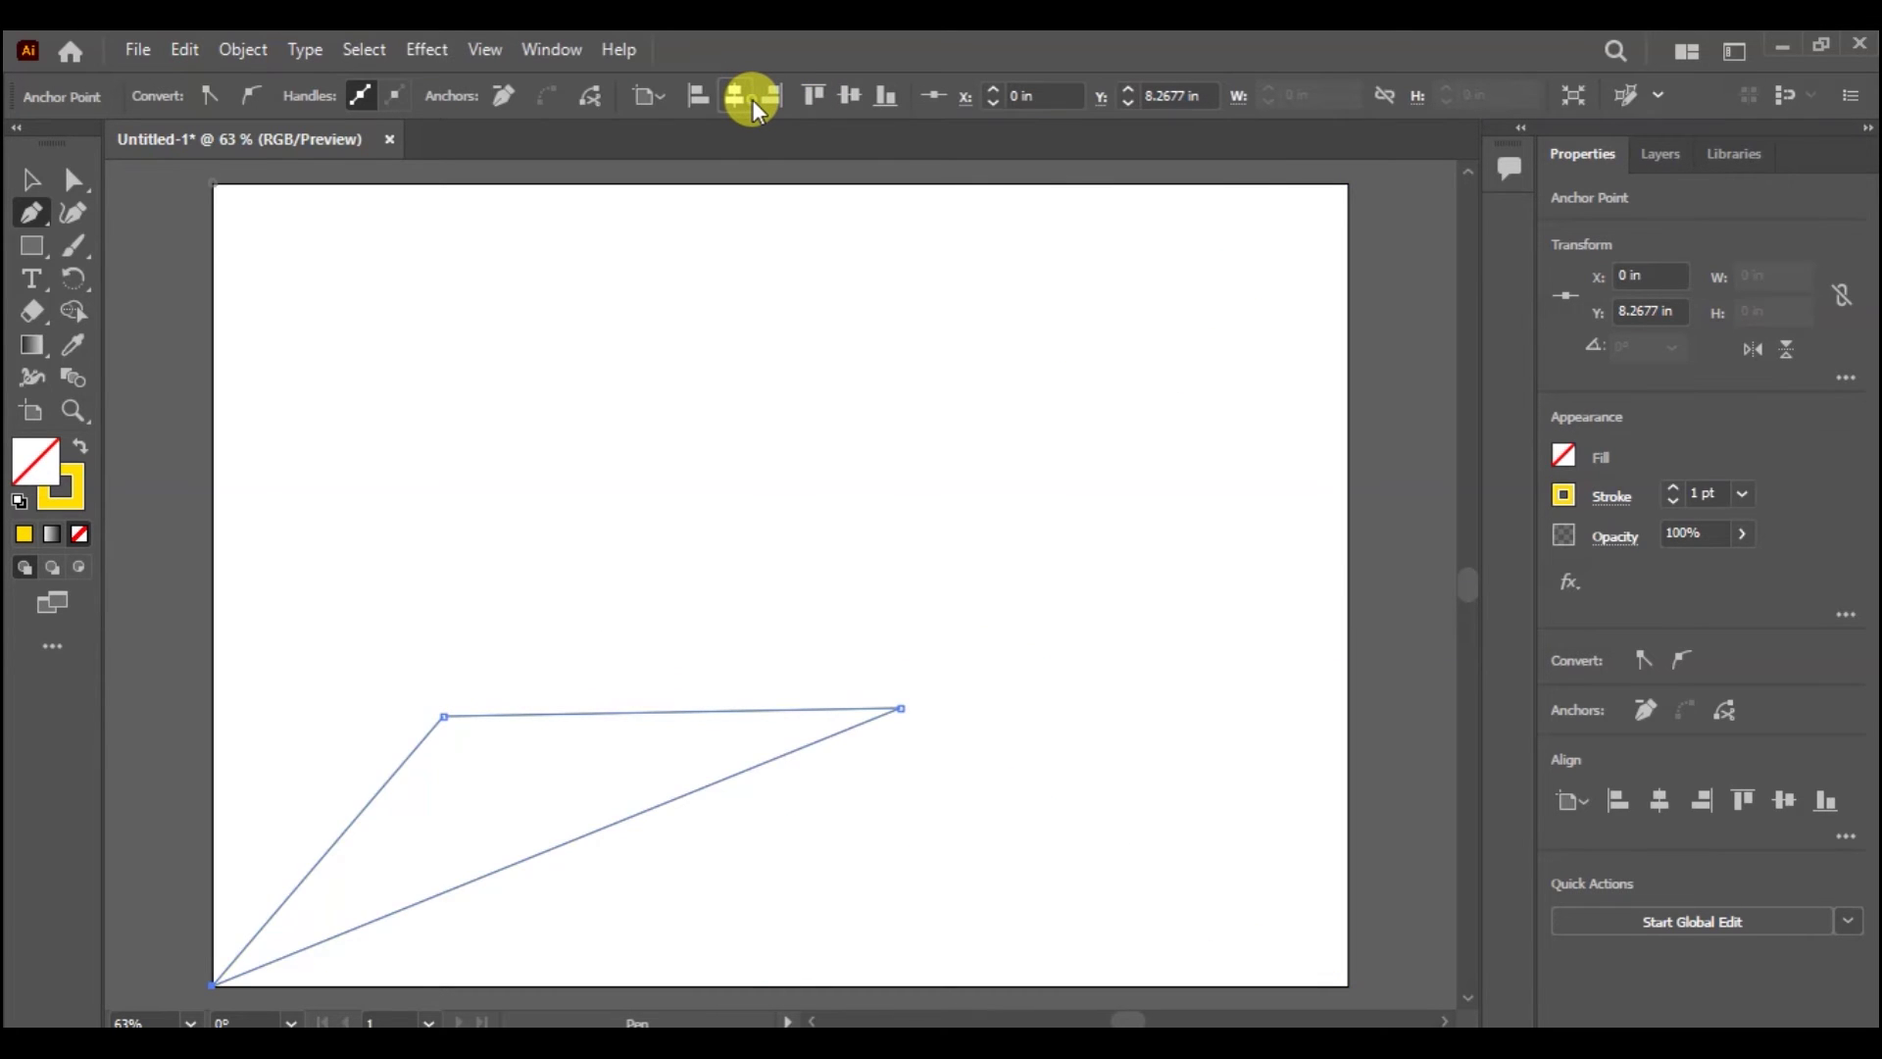
left_click(730, 98)
left_click(714, 96)
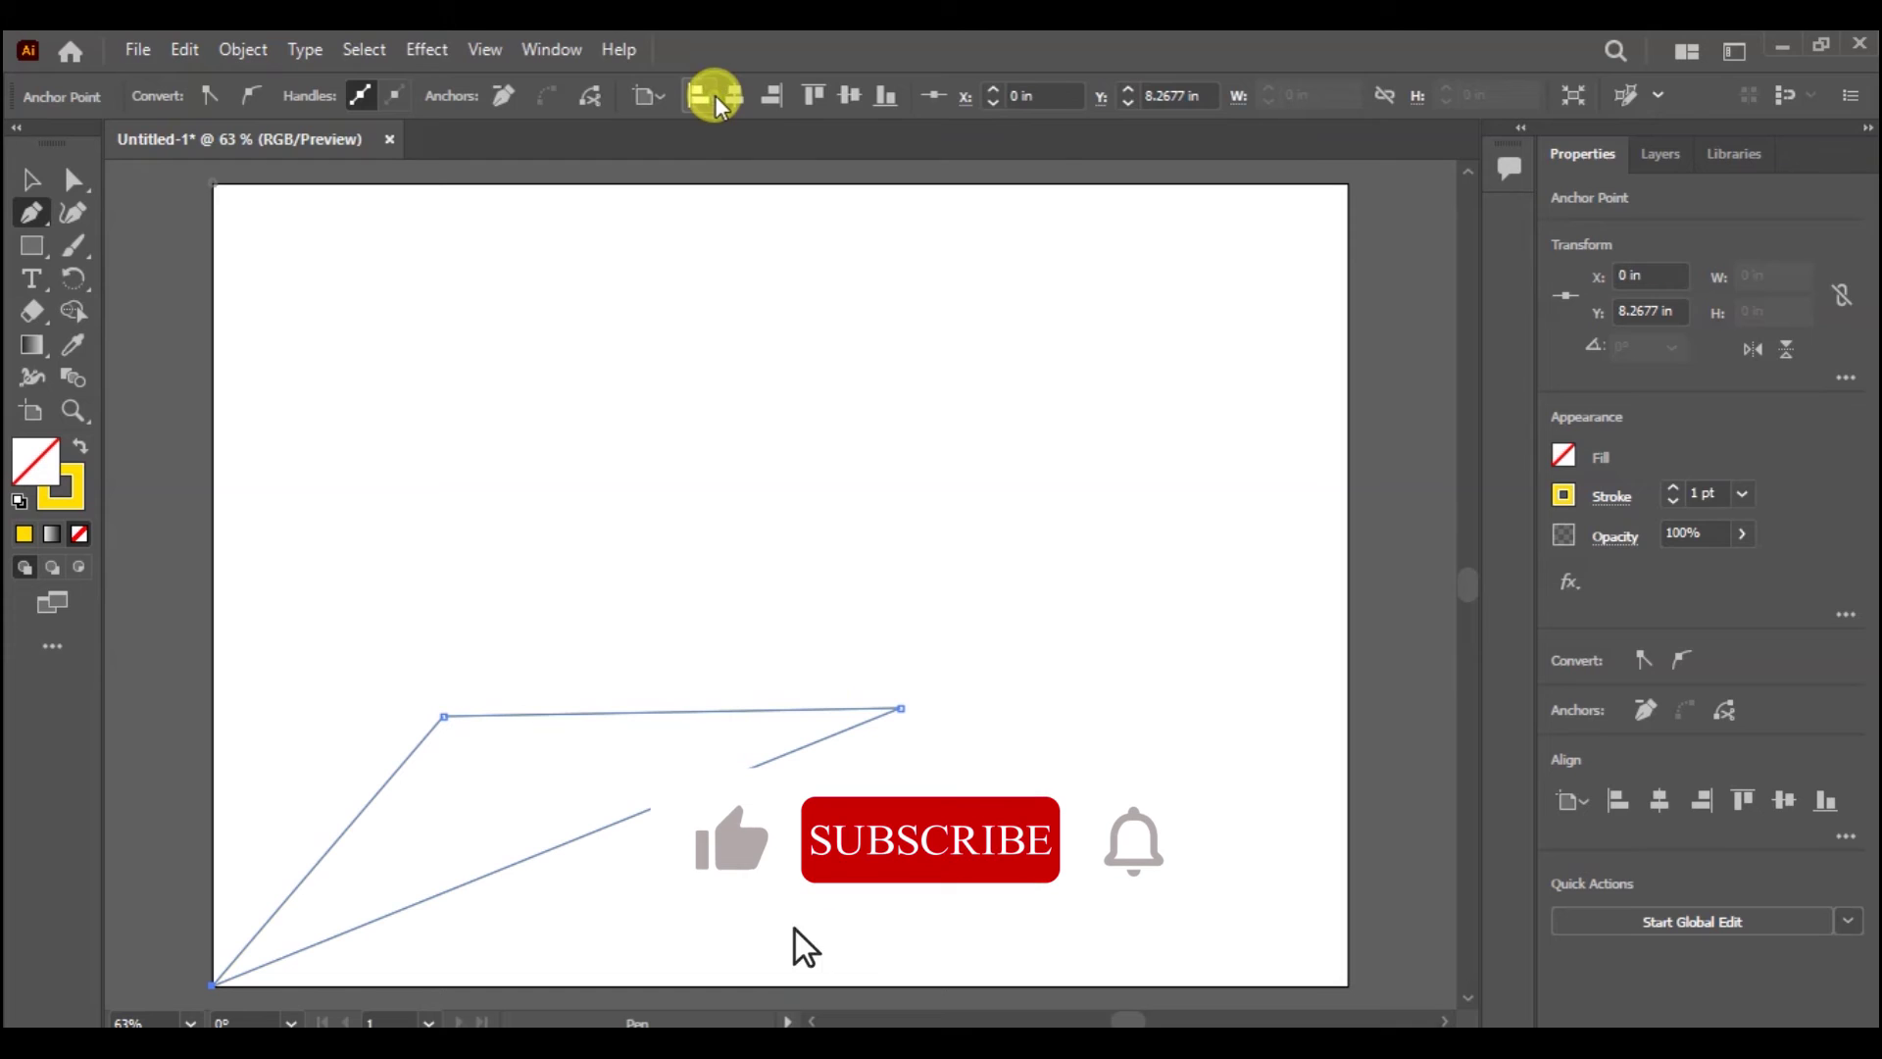
left_click(784, 98)
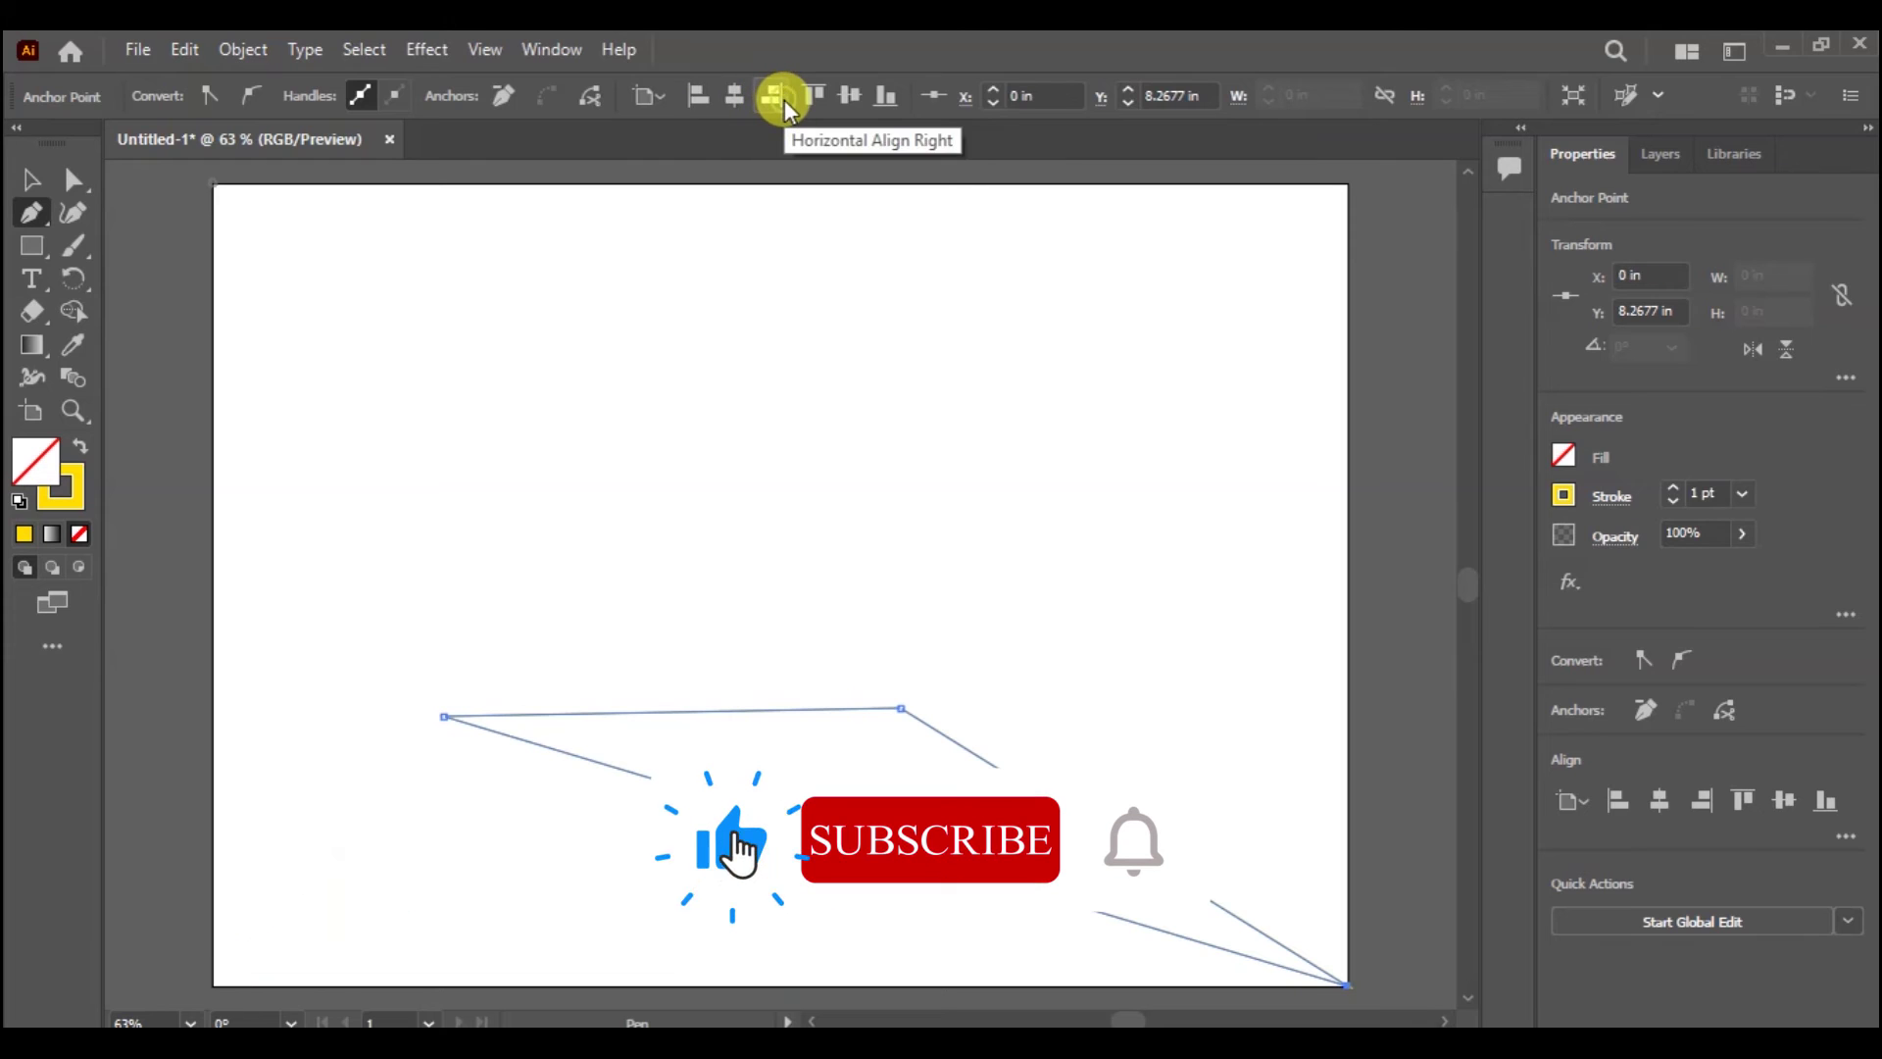
left_click(715, 98)
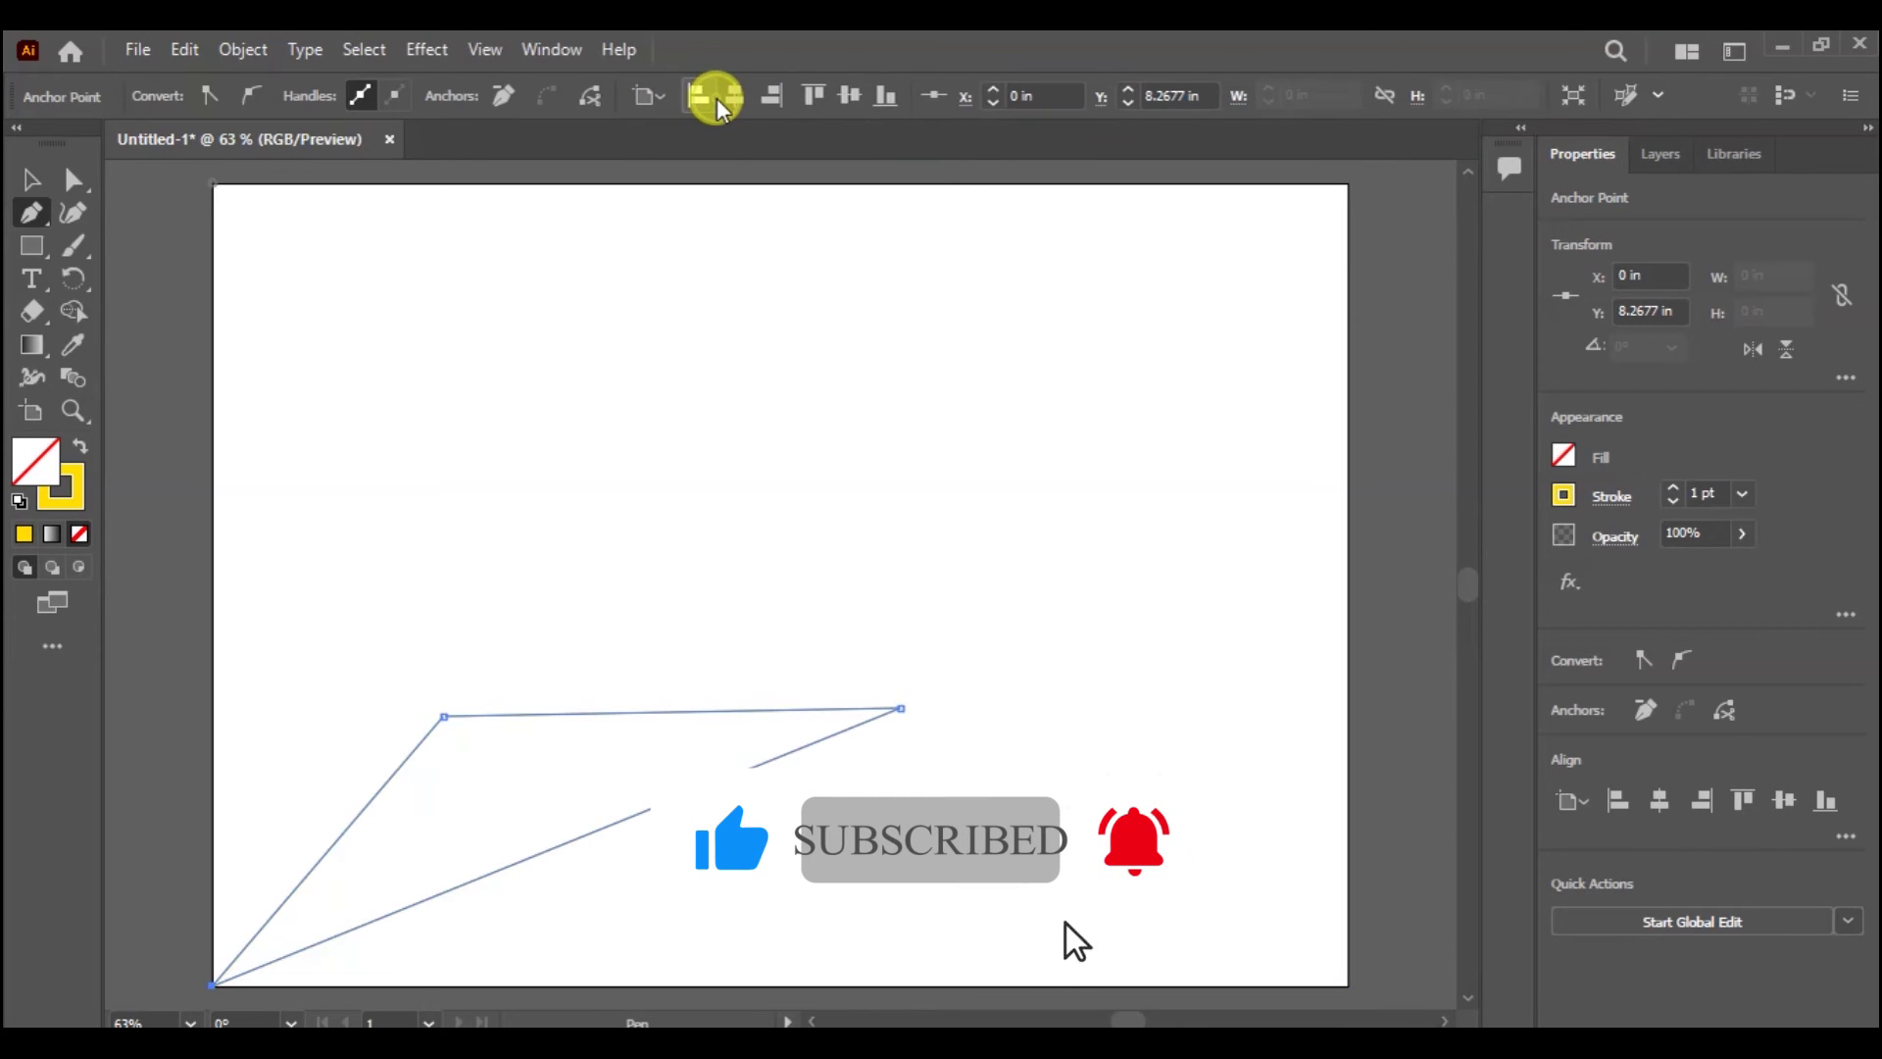
Step: Switch the alignment reference to the selection, then back to the artboard
left_click(636, 96)
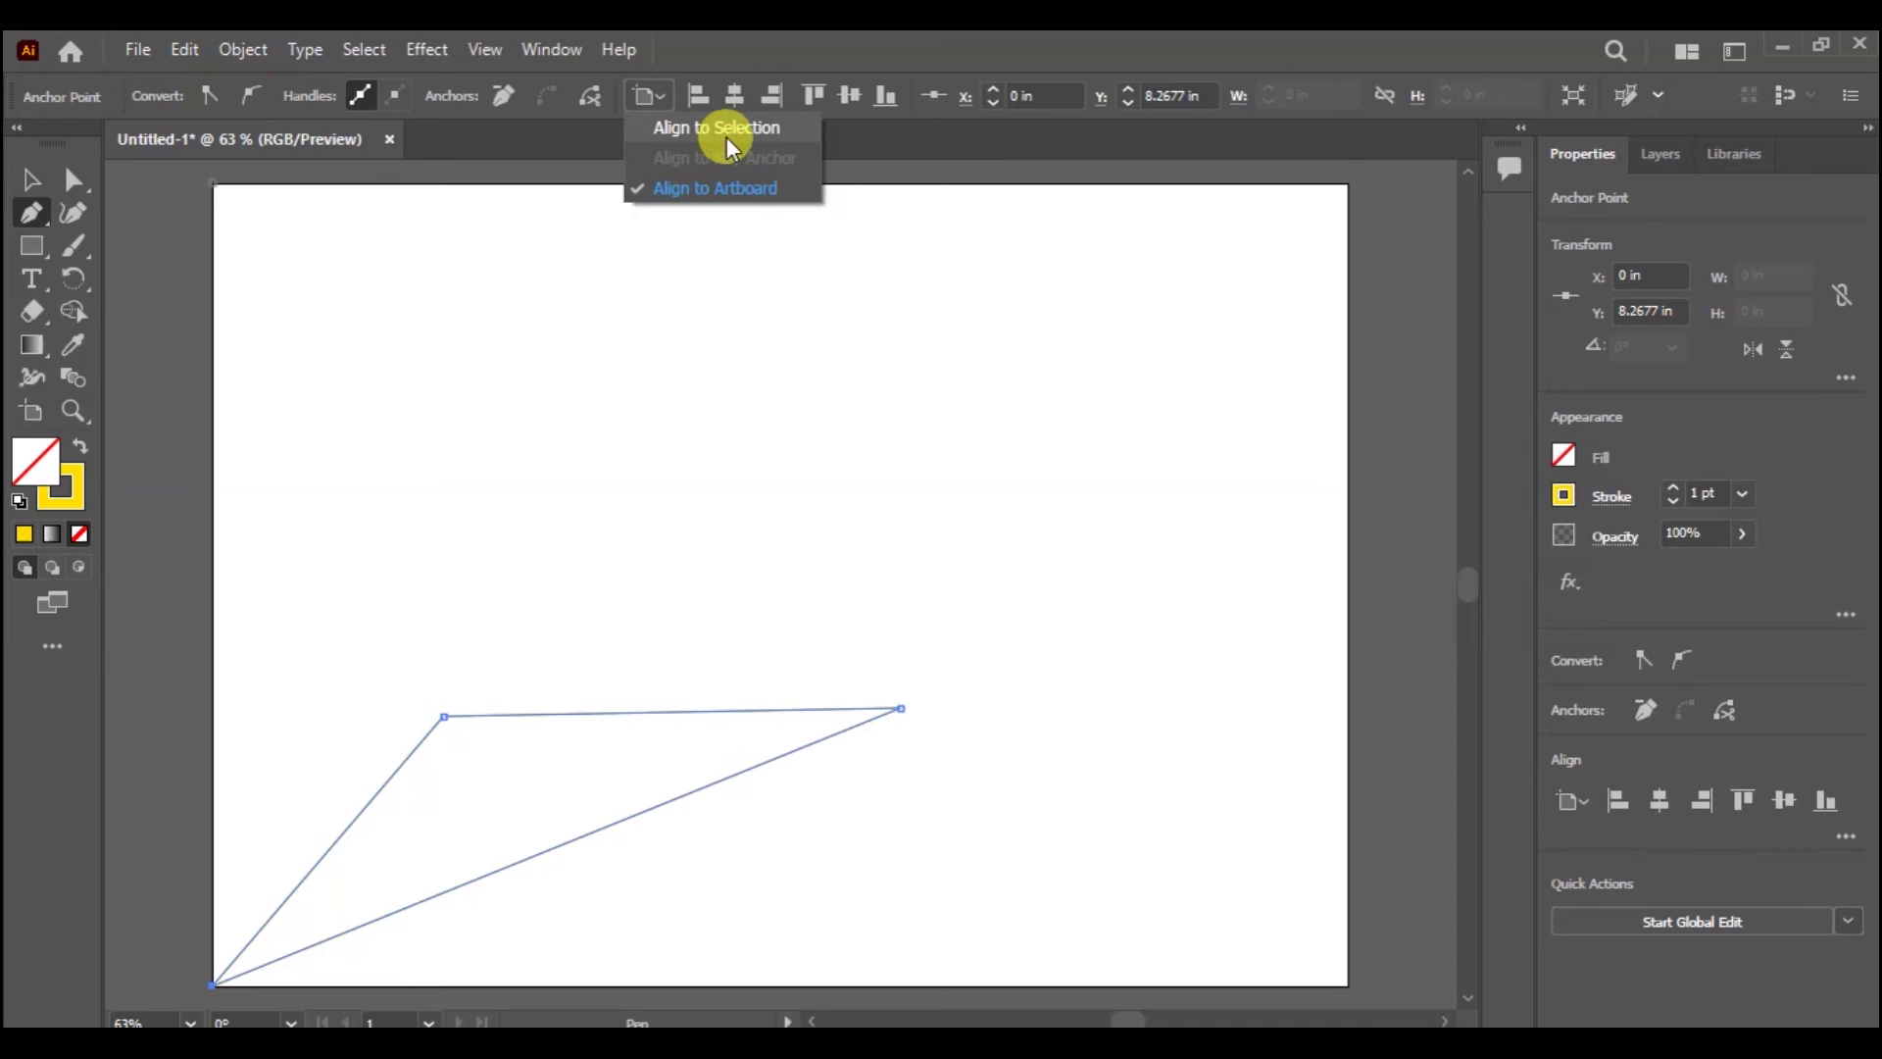
left_click(726, 129)
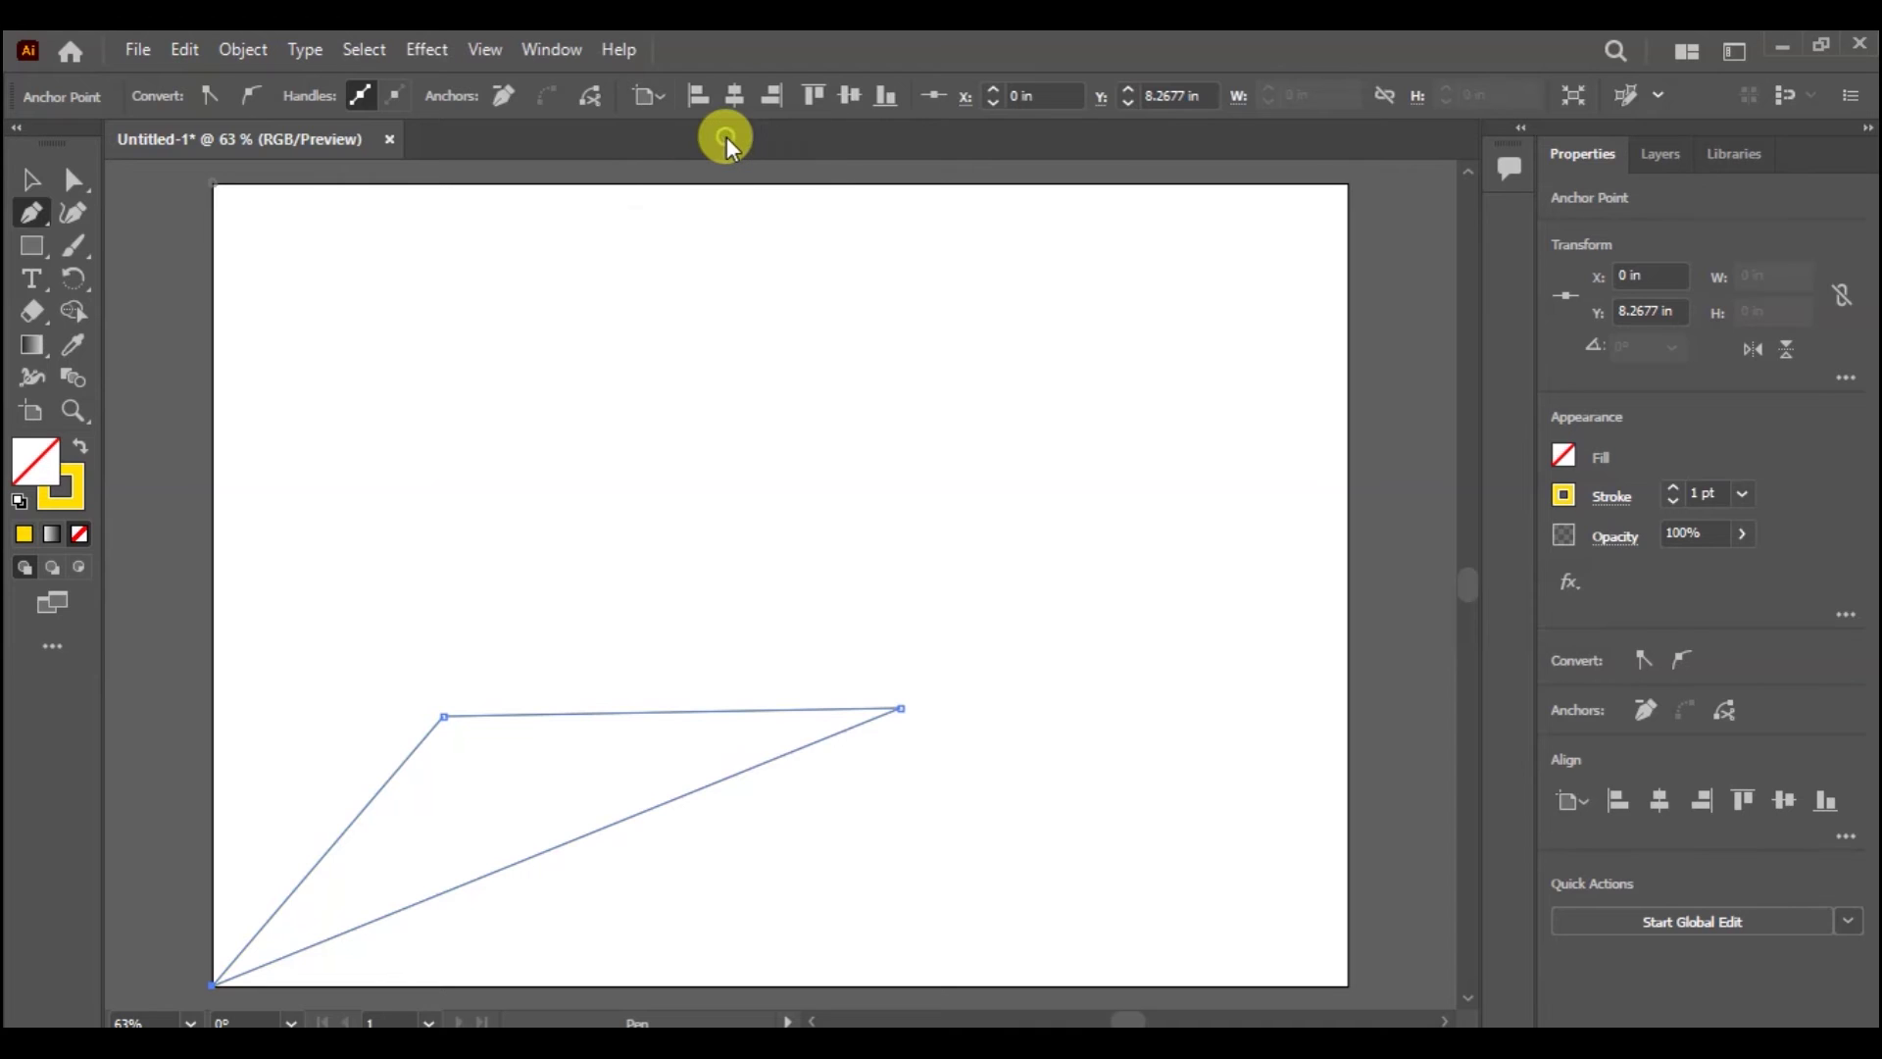
left_click(663, 98)
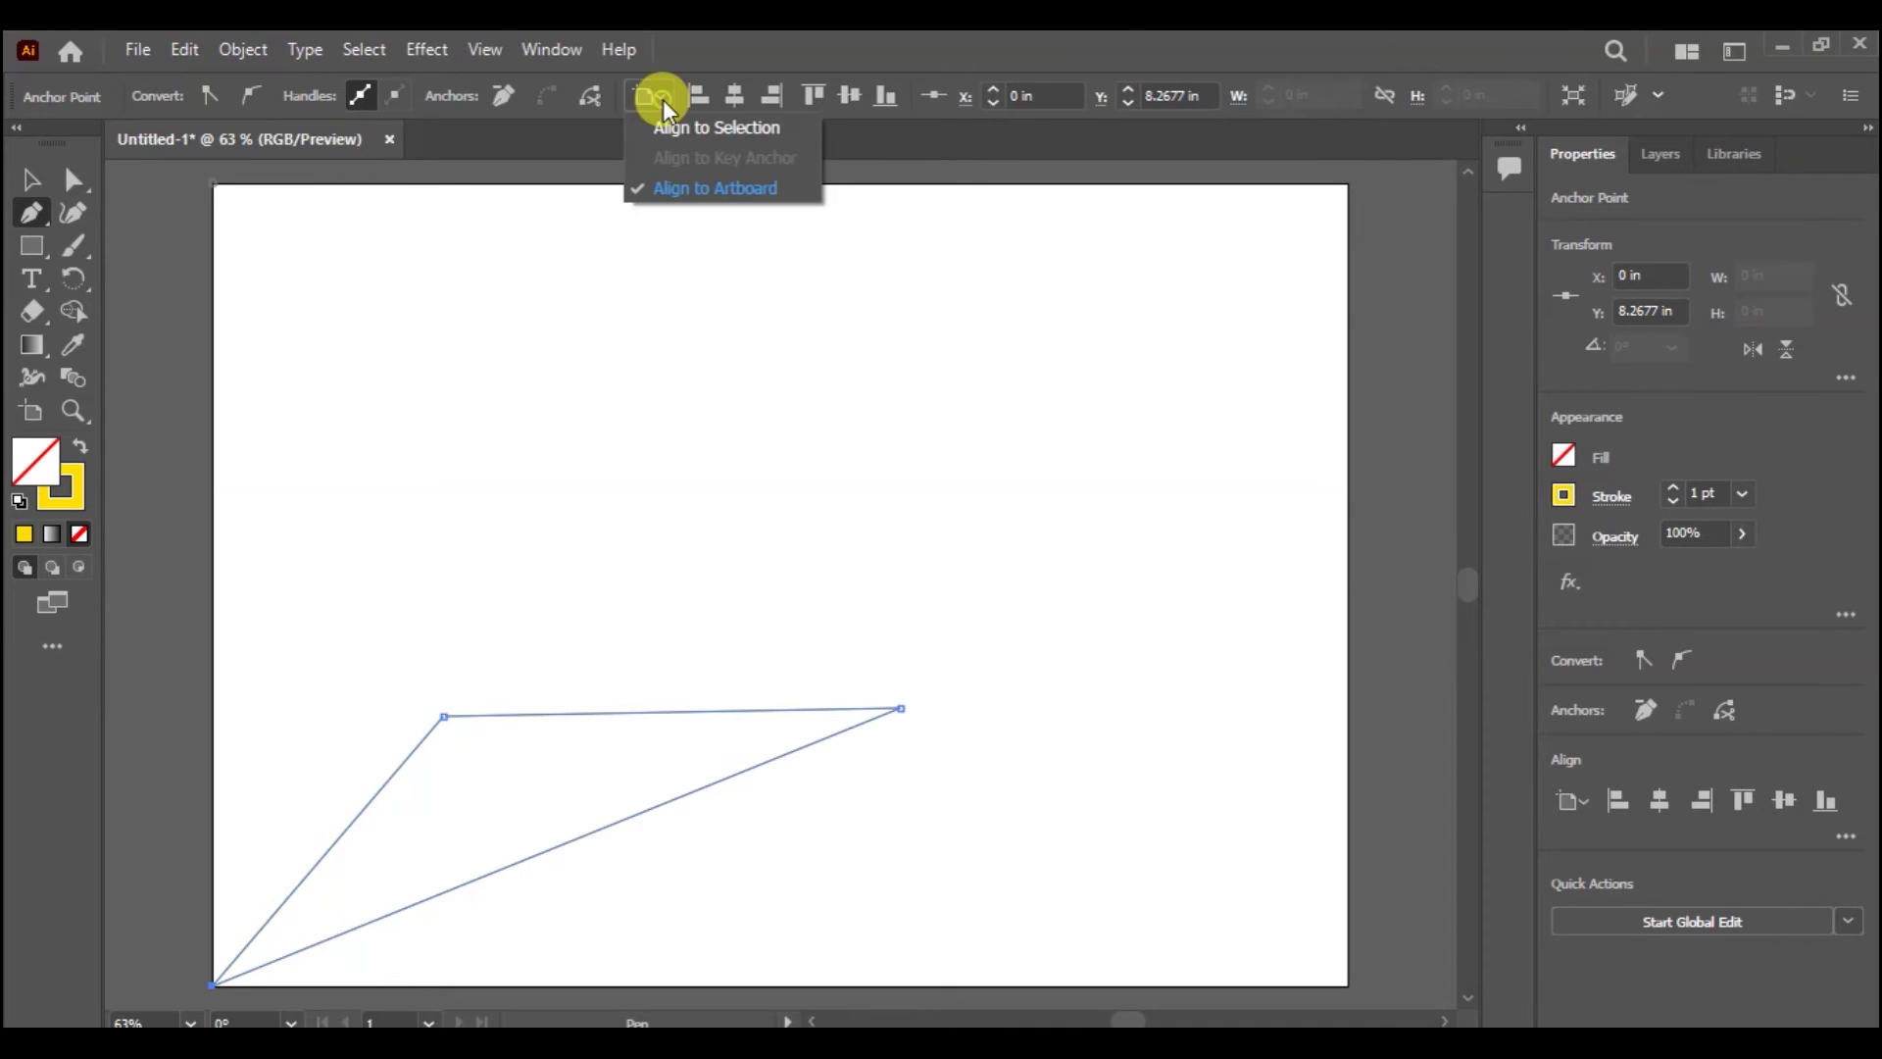
left_click(689, 189)
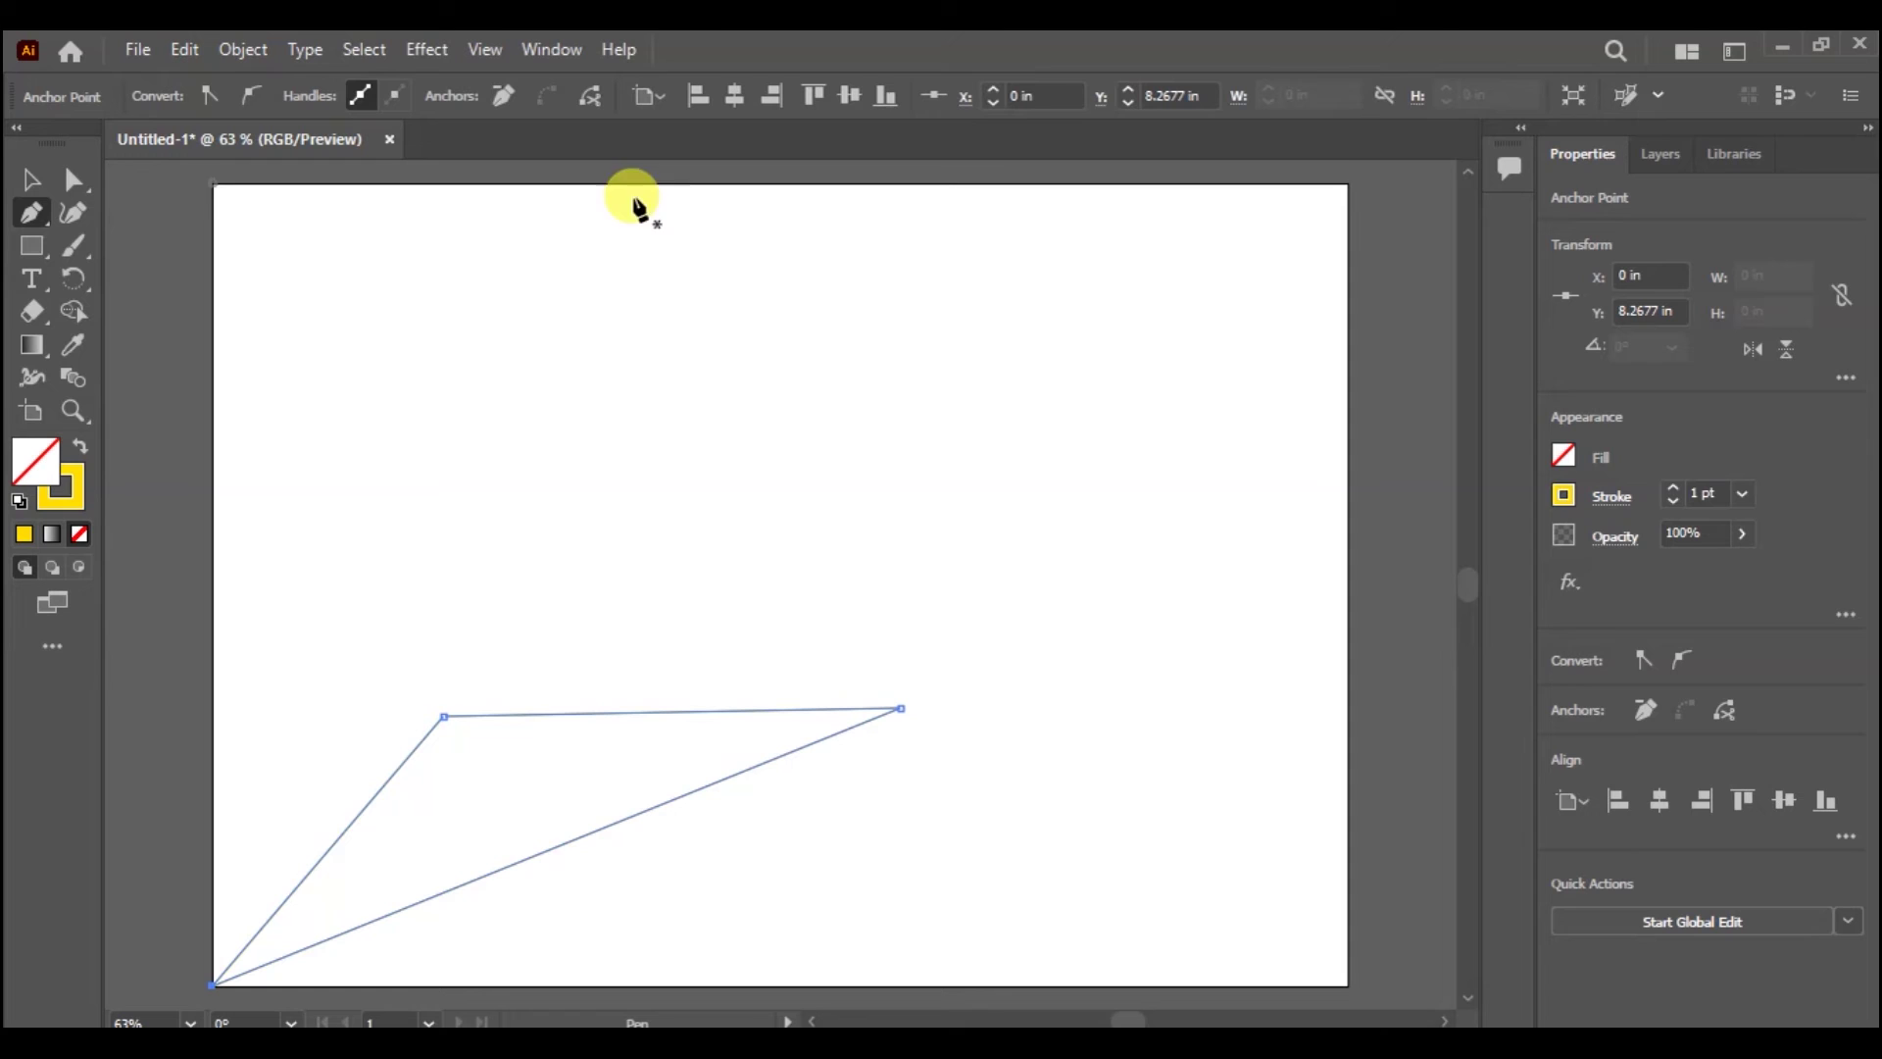
left_click(661, 102)
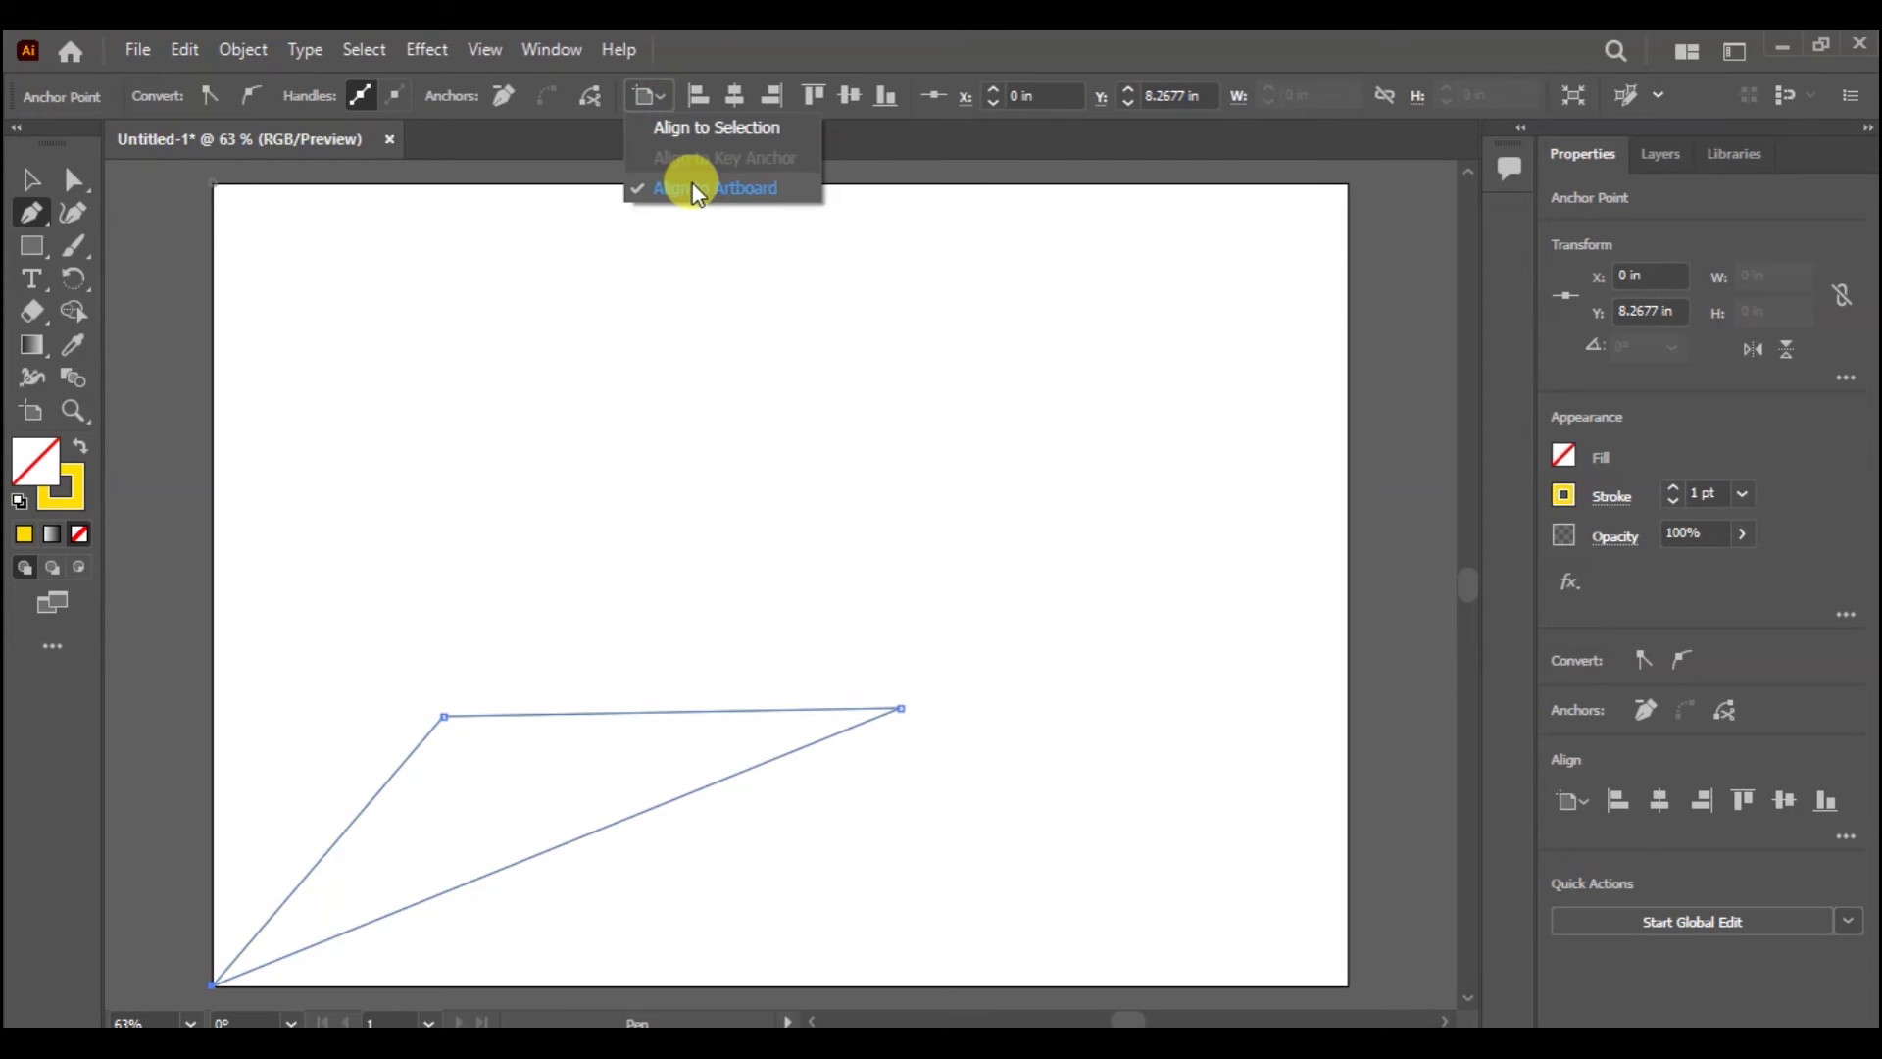
left_click(732, 84)
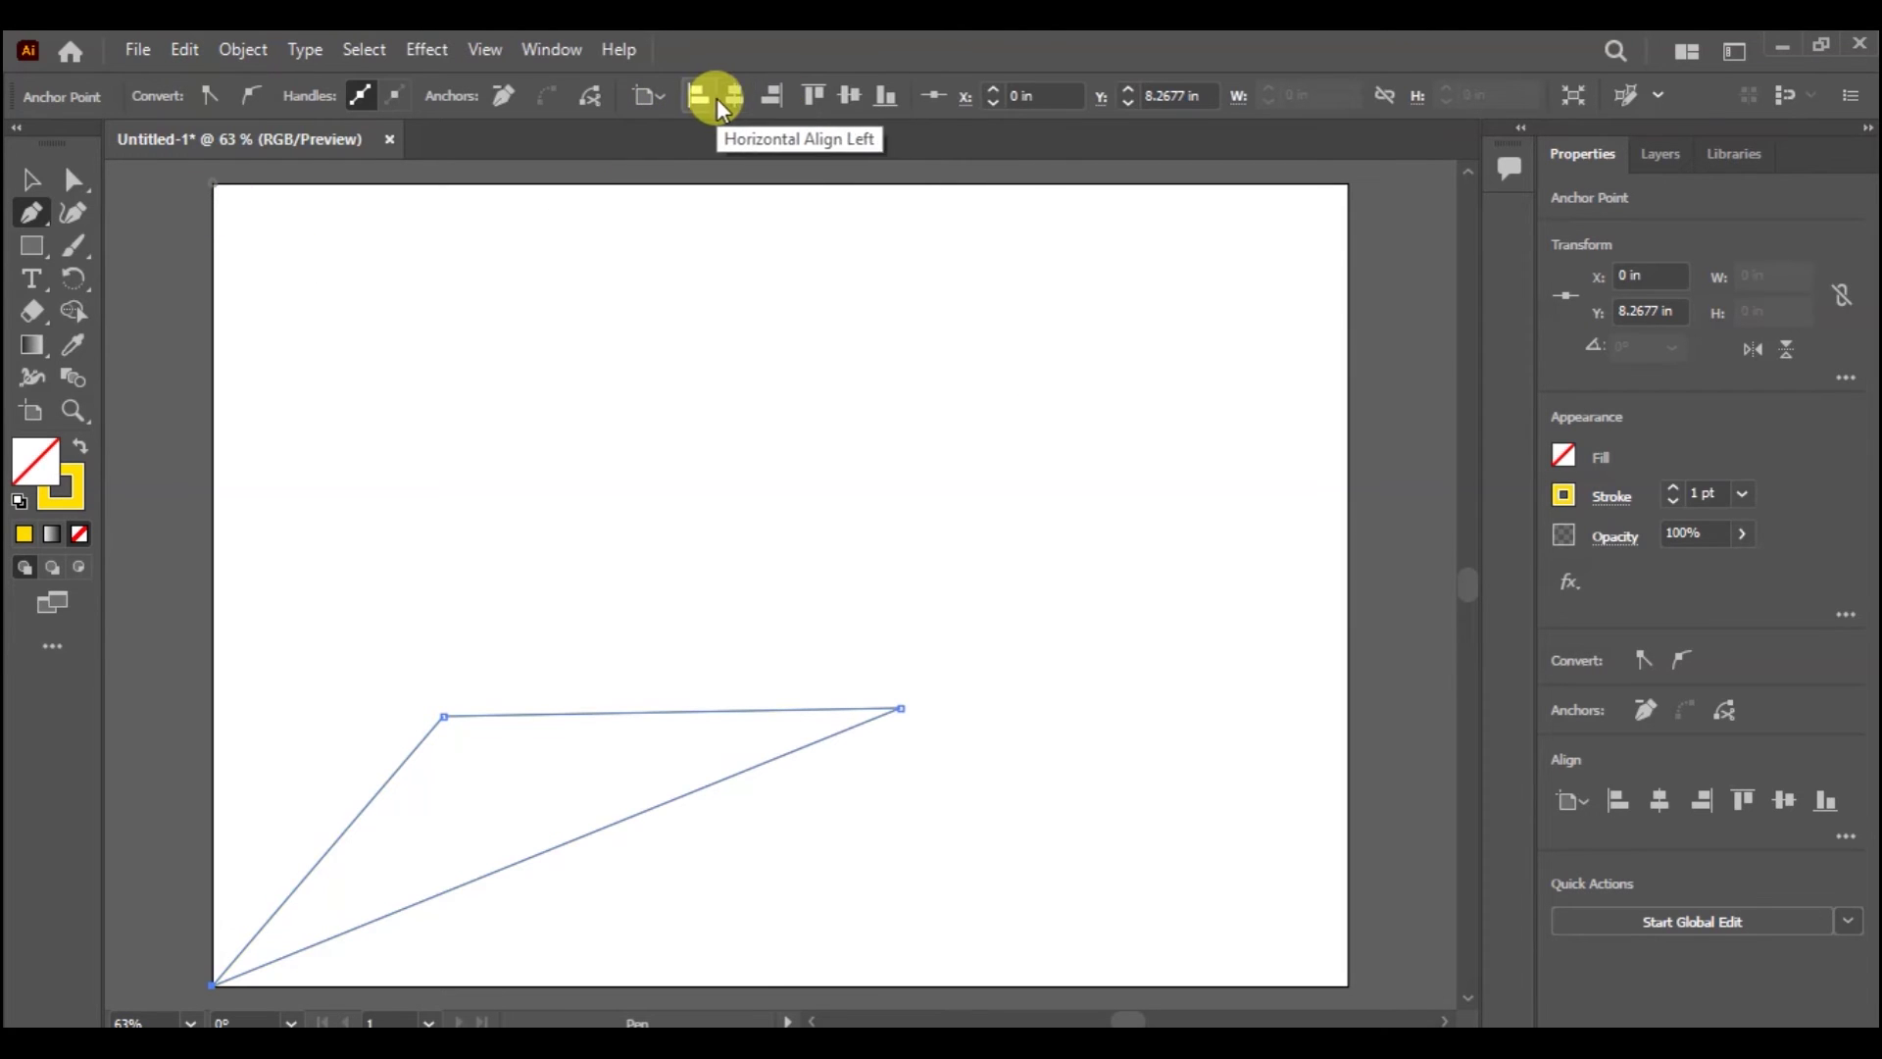
Step: Align the anchor to the artboard's bottom-left corner at X 0 in, Y 8.2677 in
left_click(734, 95)
left_click(774, 95)
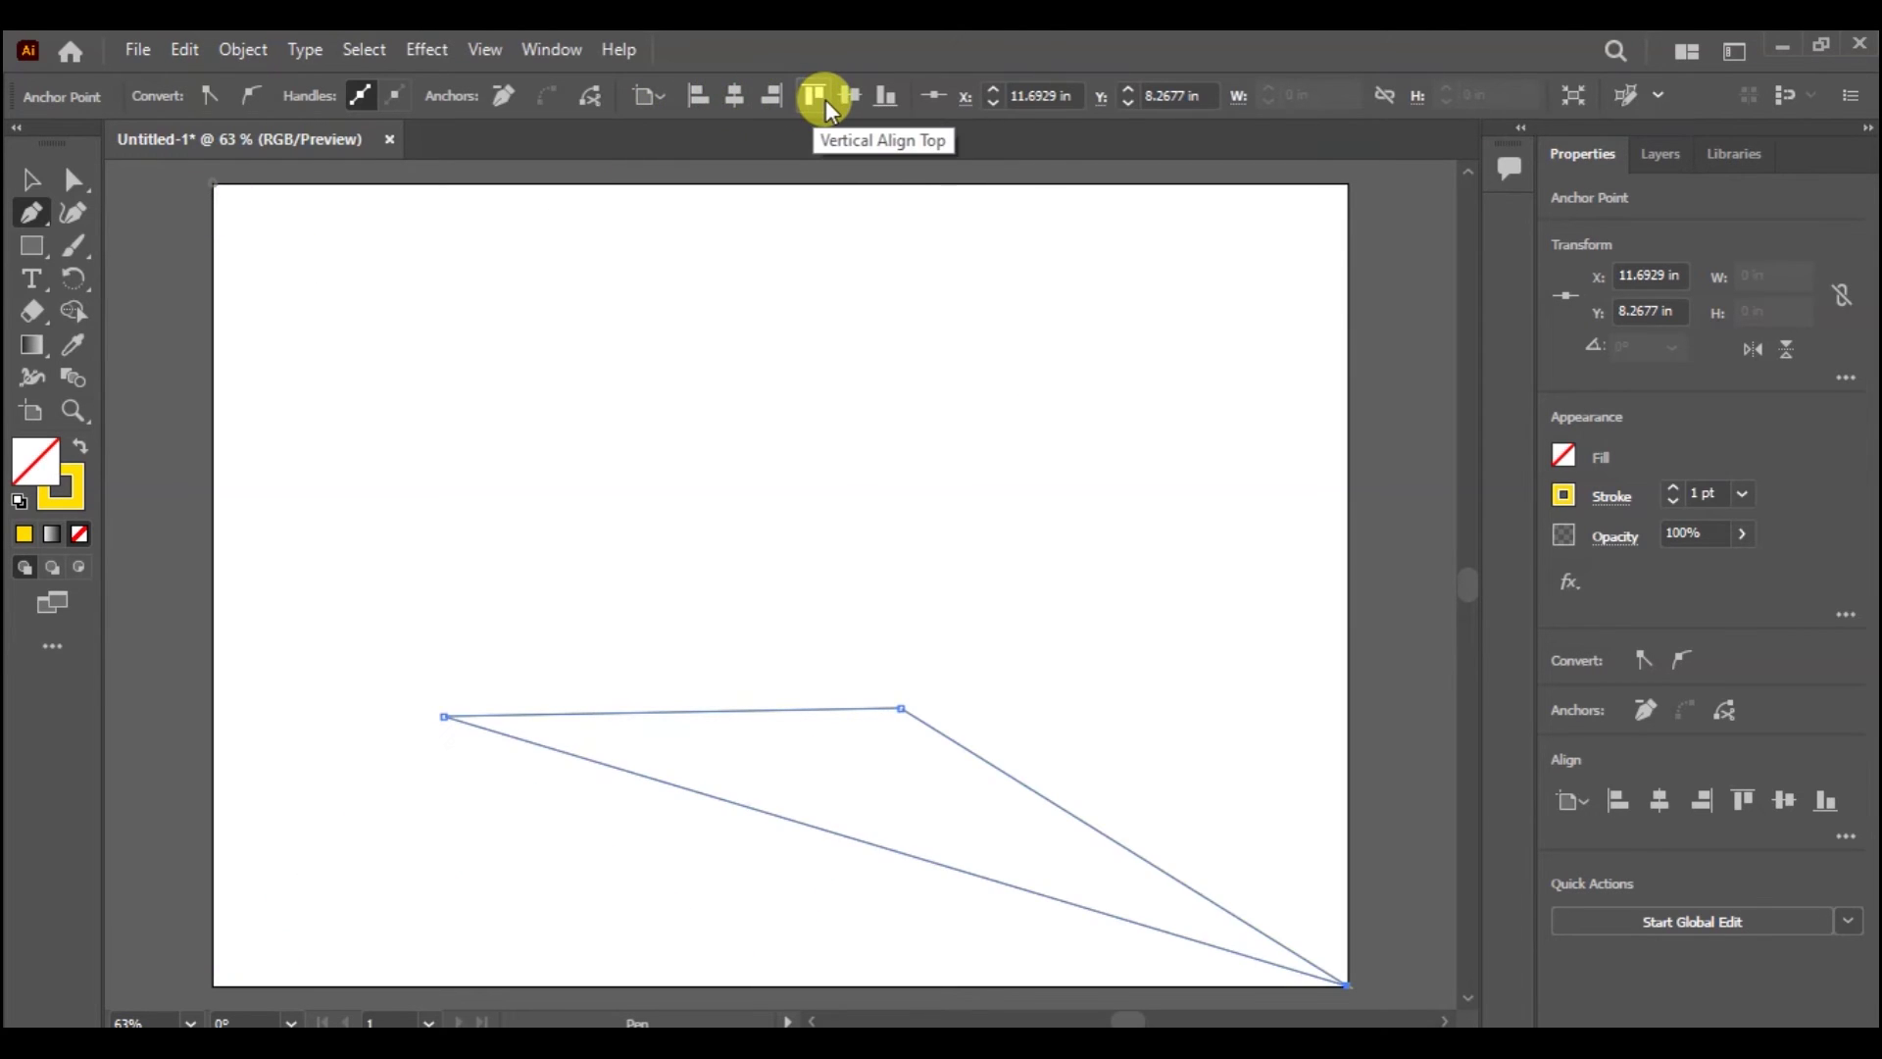
left_click(821, 97)
left_click(851, 97)
left_click(873, 98)
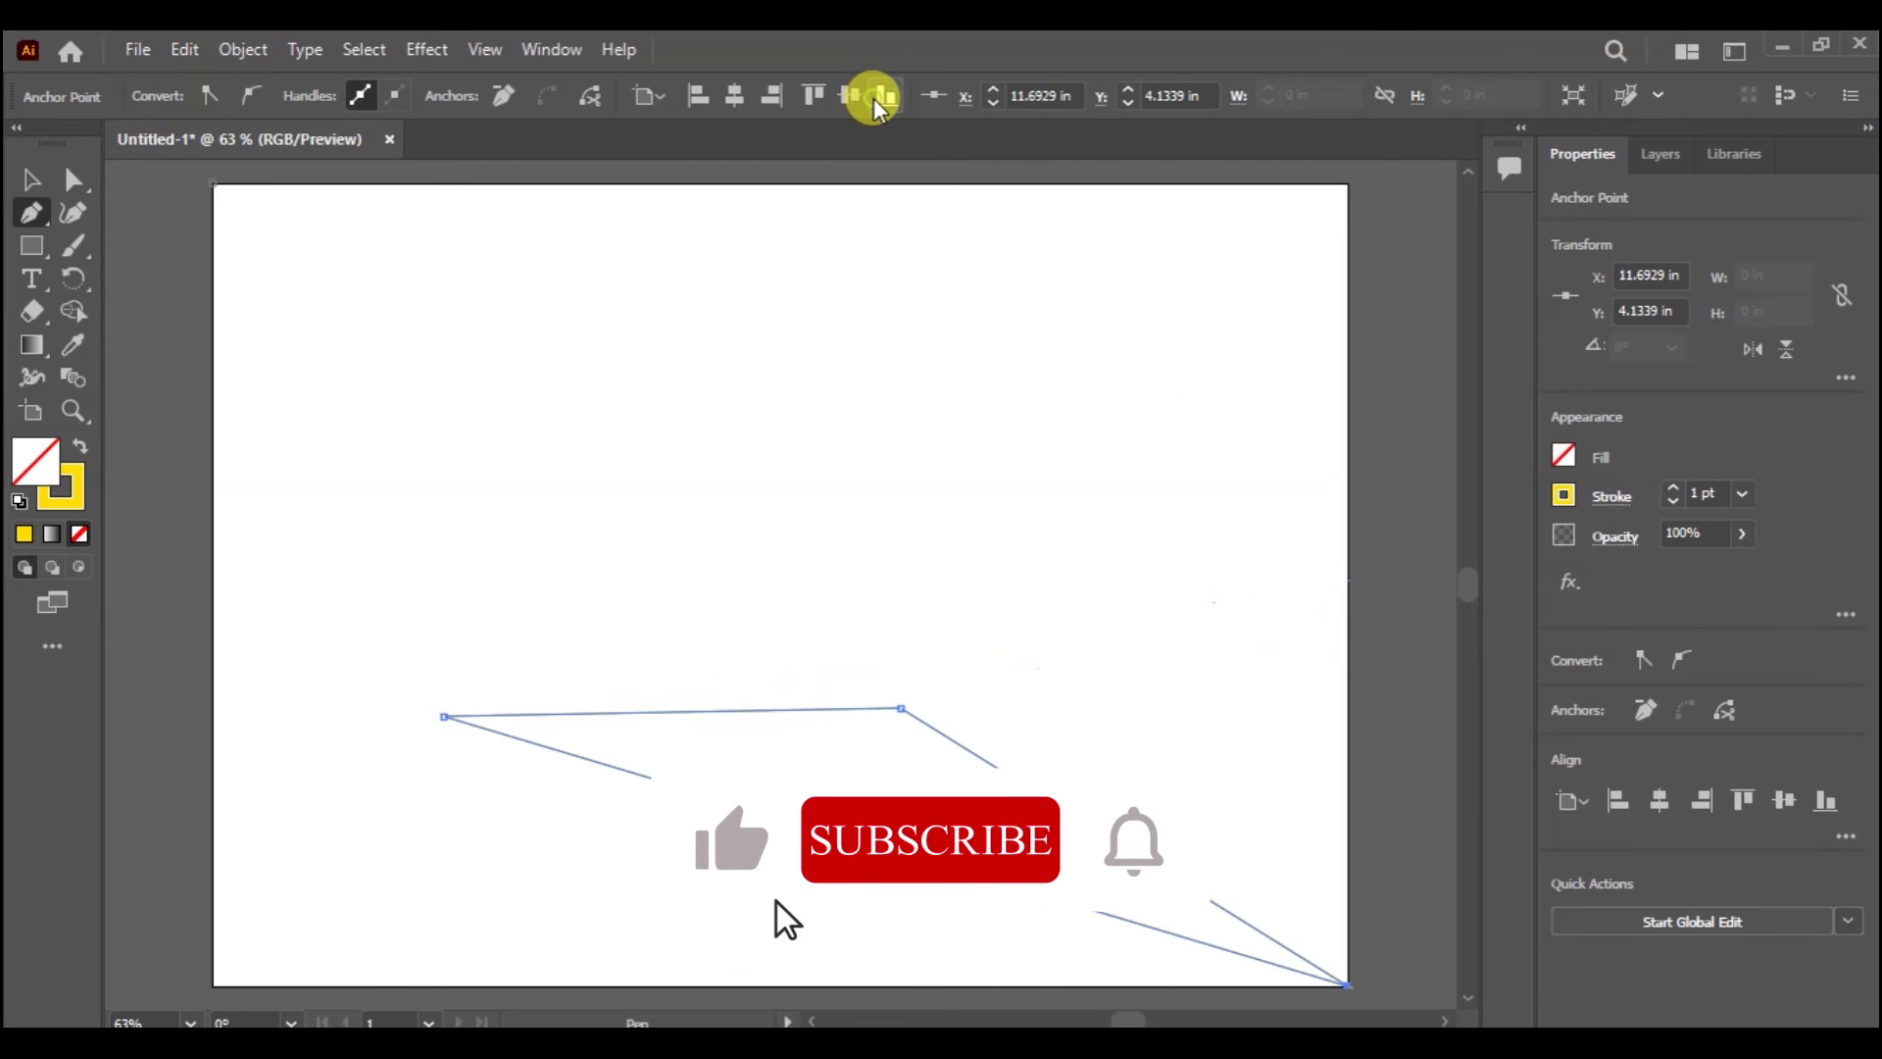
left_click(737, 92)
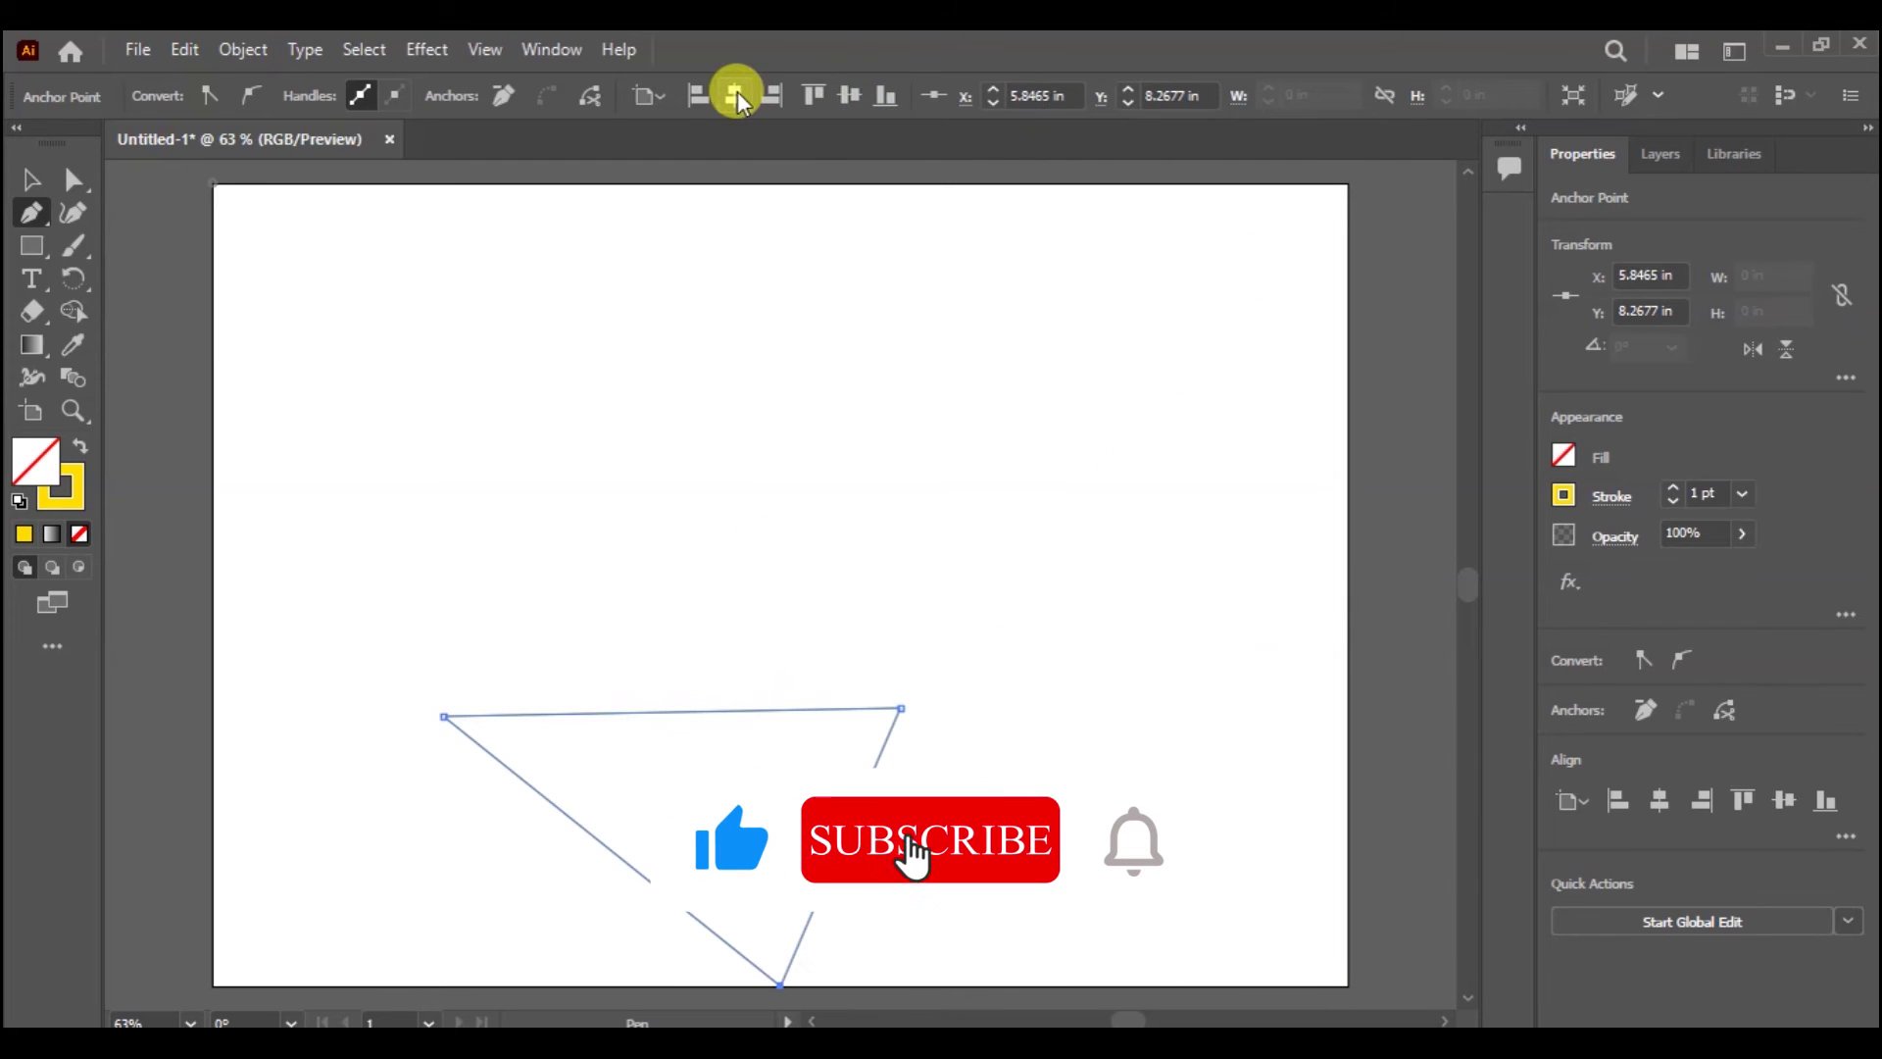
left_click(658, 96)
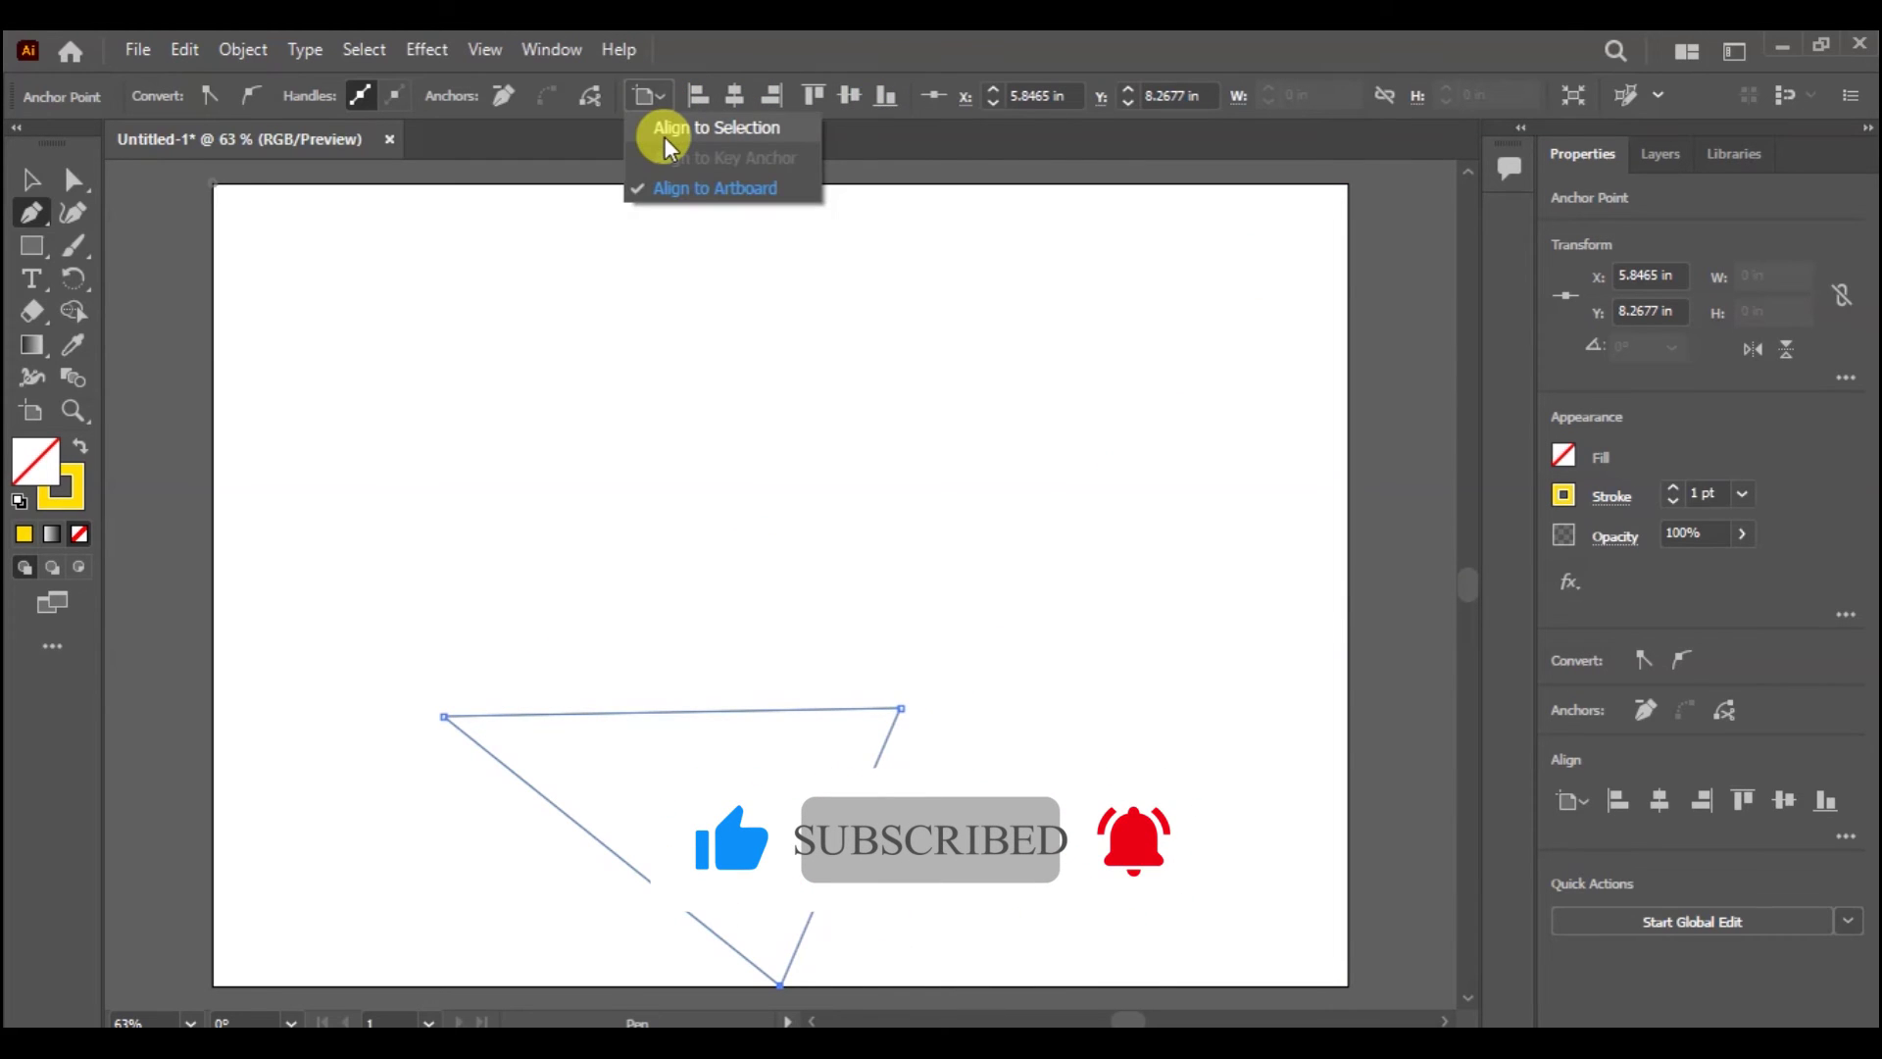
left_click(666, 128)
left_click(665, 98)
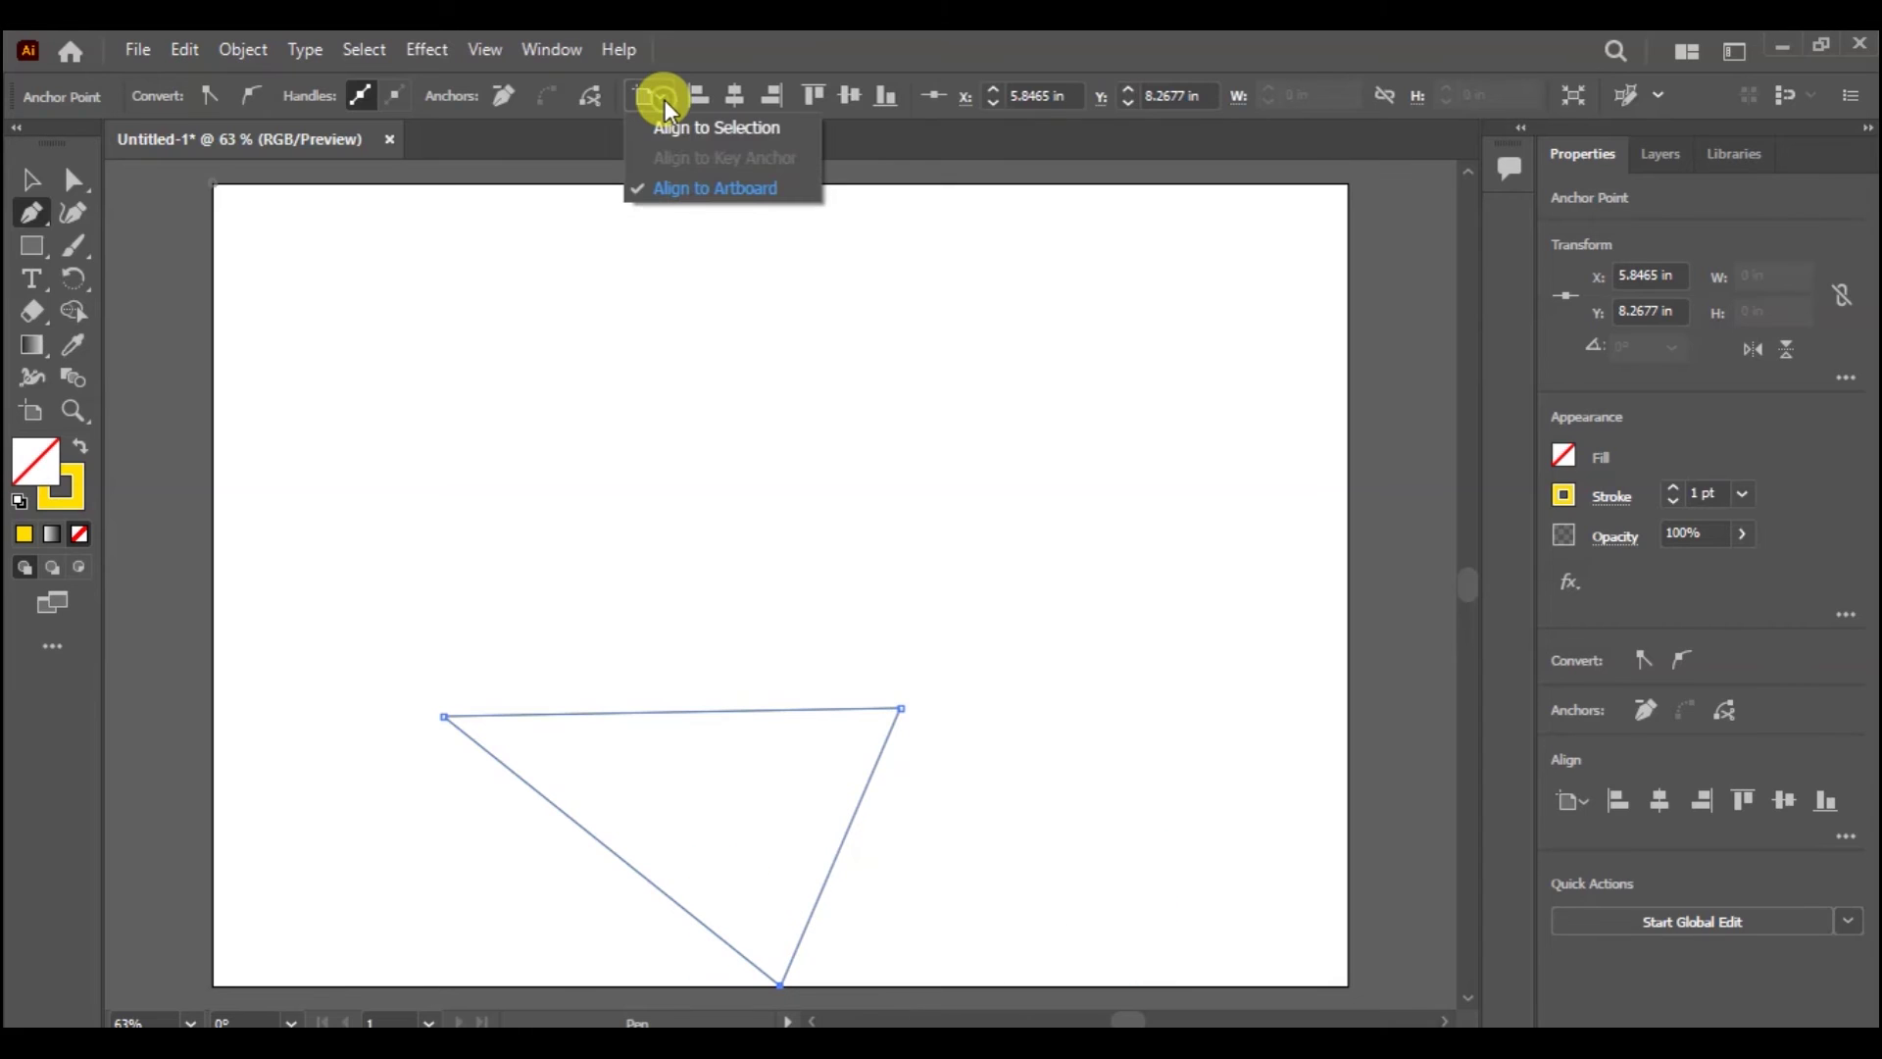
left_click(664, 98)
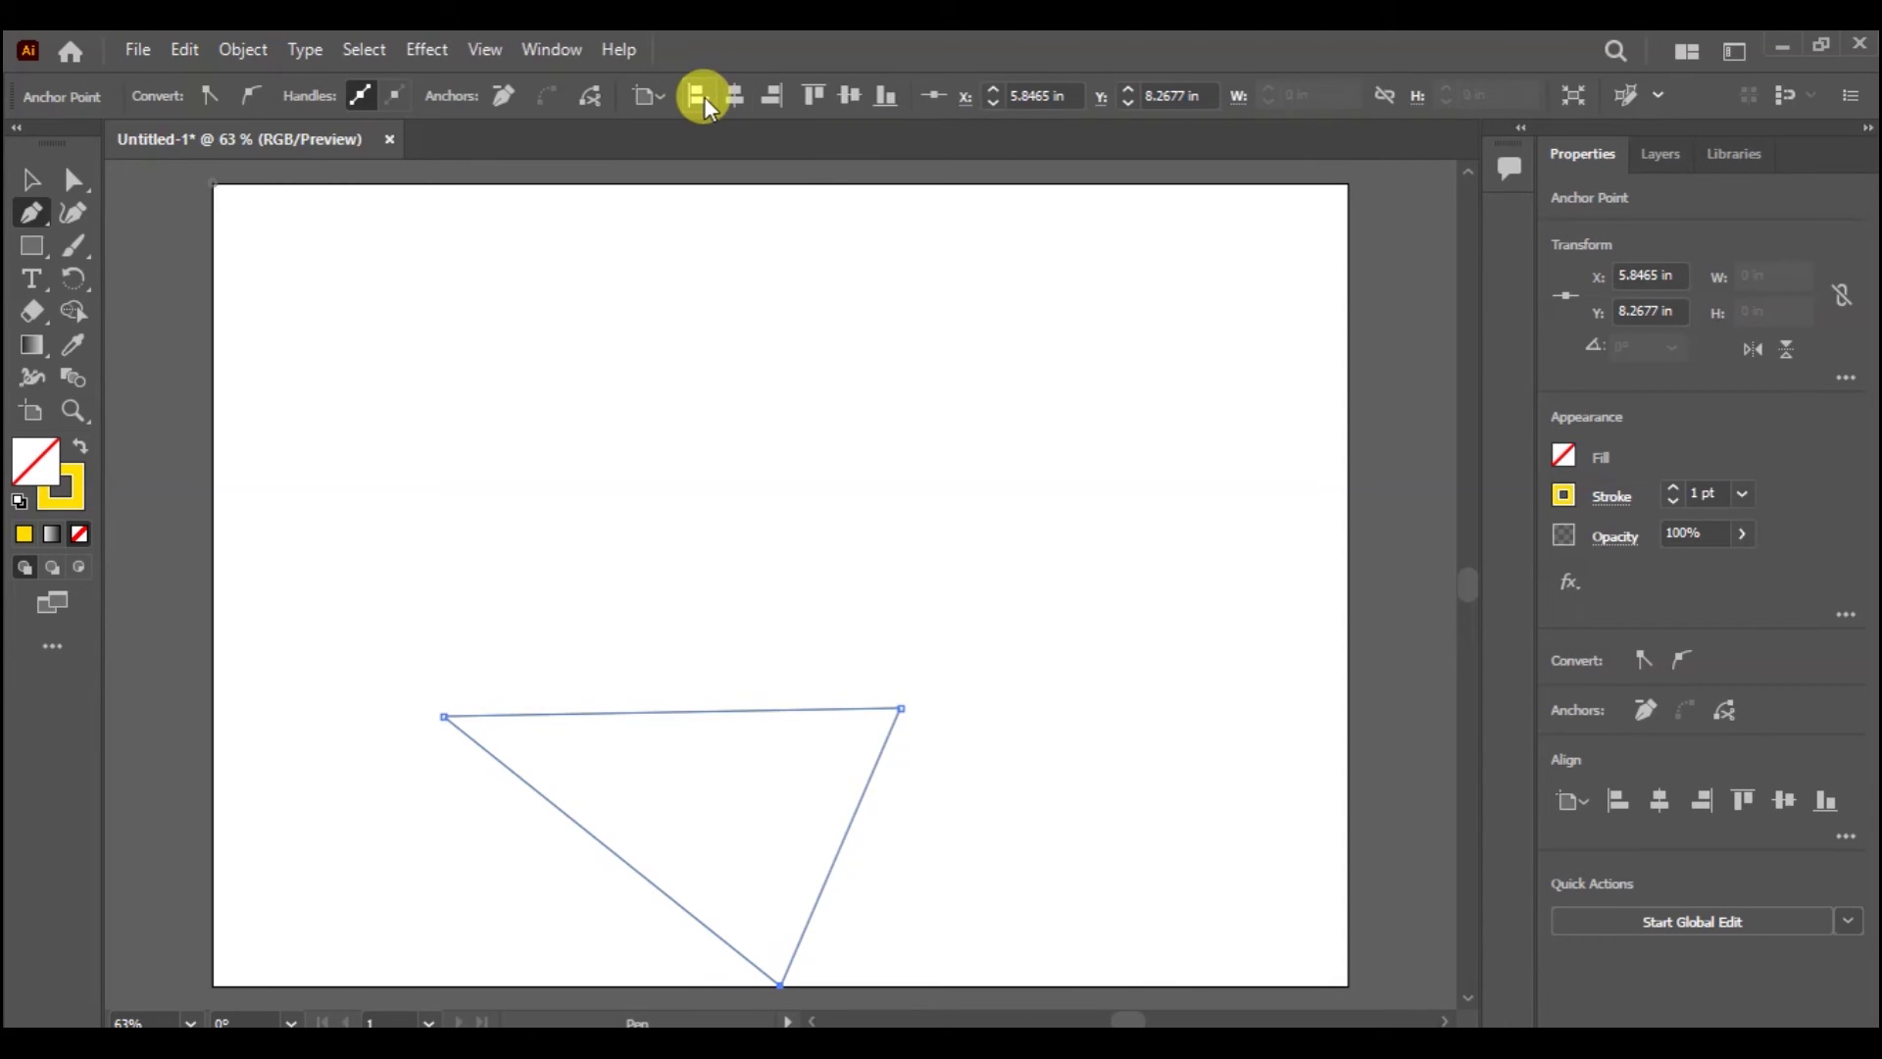
left_click(700, 97)
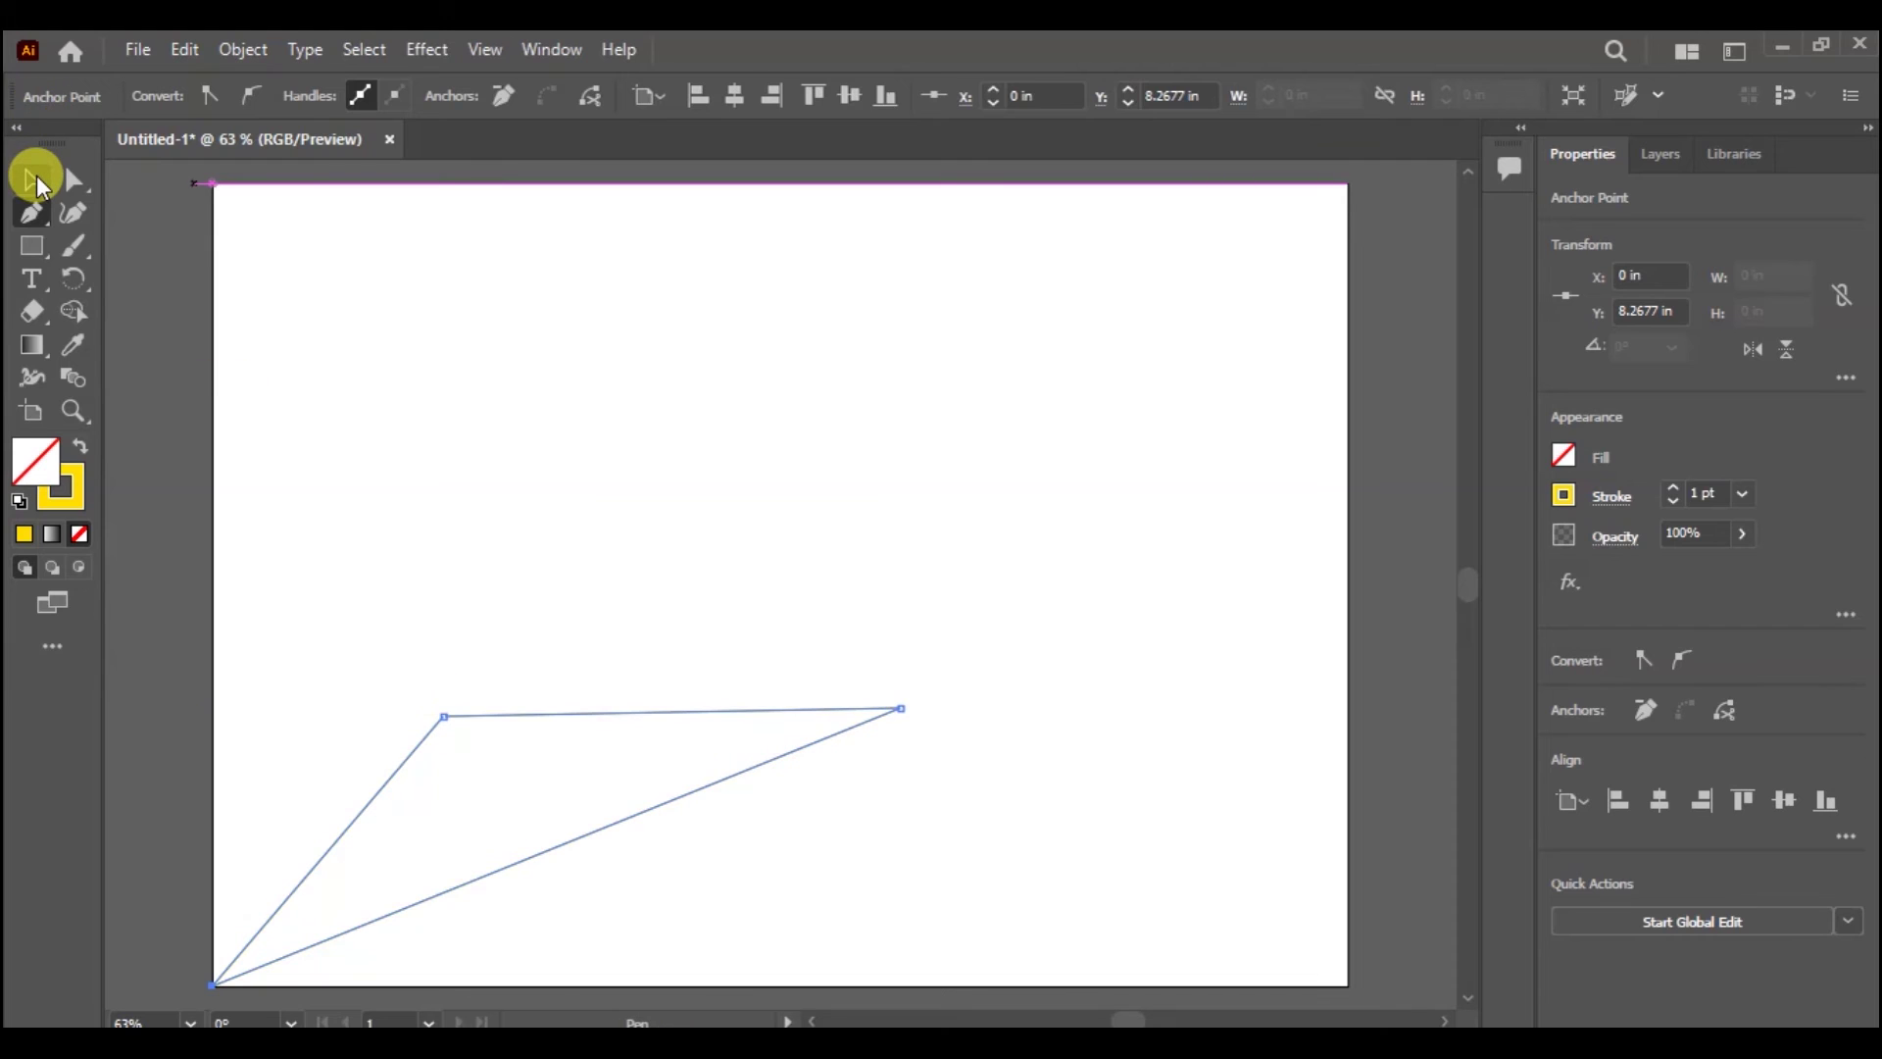
Step: Undo the five anchor moves to bring back the original closed triangle
key("ctrl+z")
key("ctrl+z")
key("ctrl+z")
key("ctrl+z")
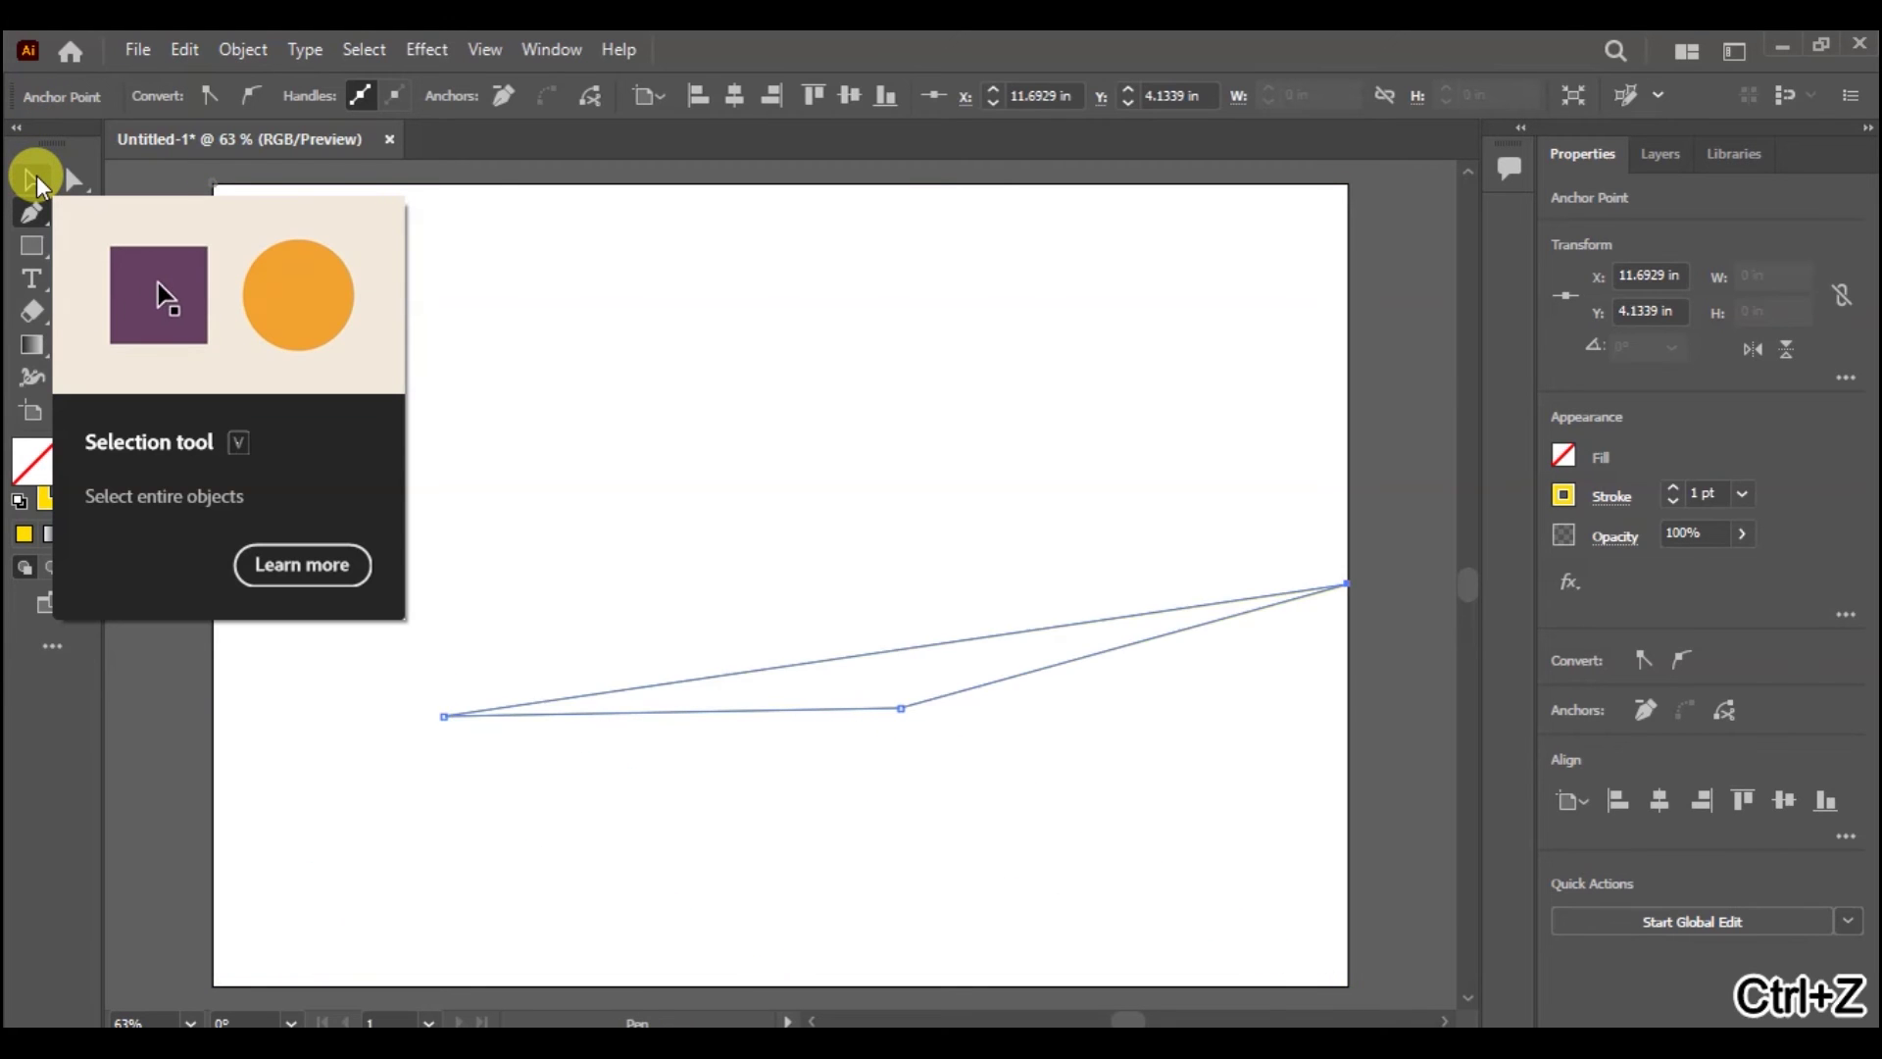
key("ctrl+z")
key("ctrl+z")
key("ctrl+z")
key("ctrl+z")
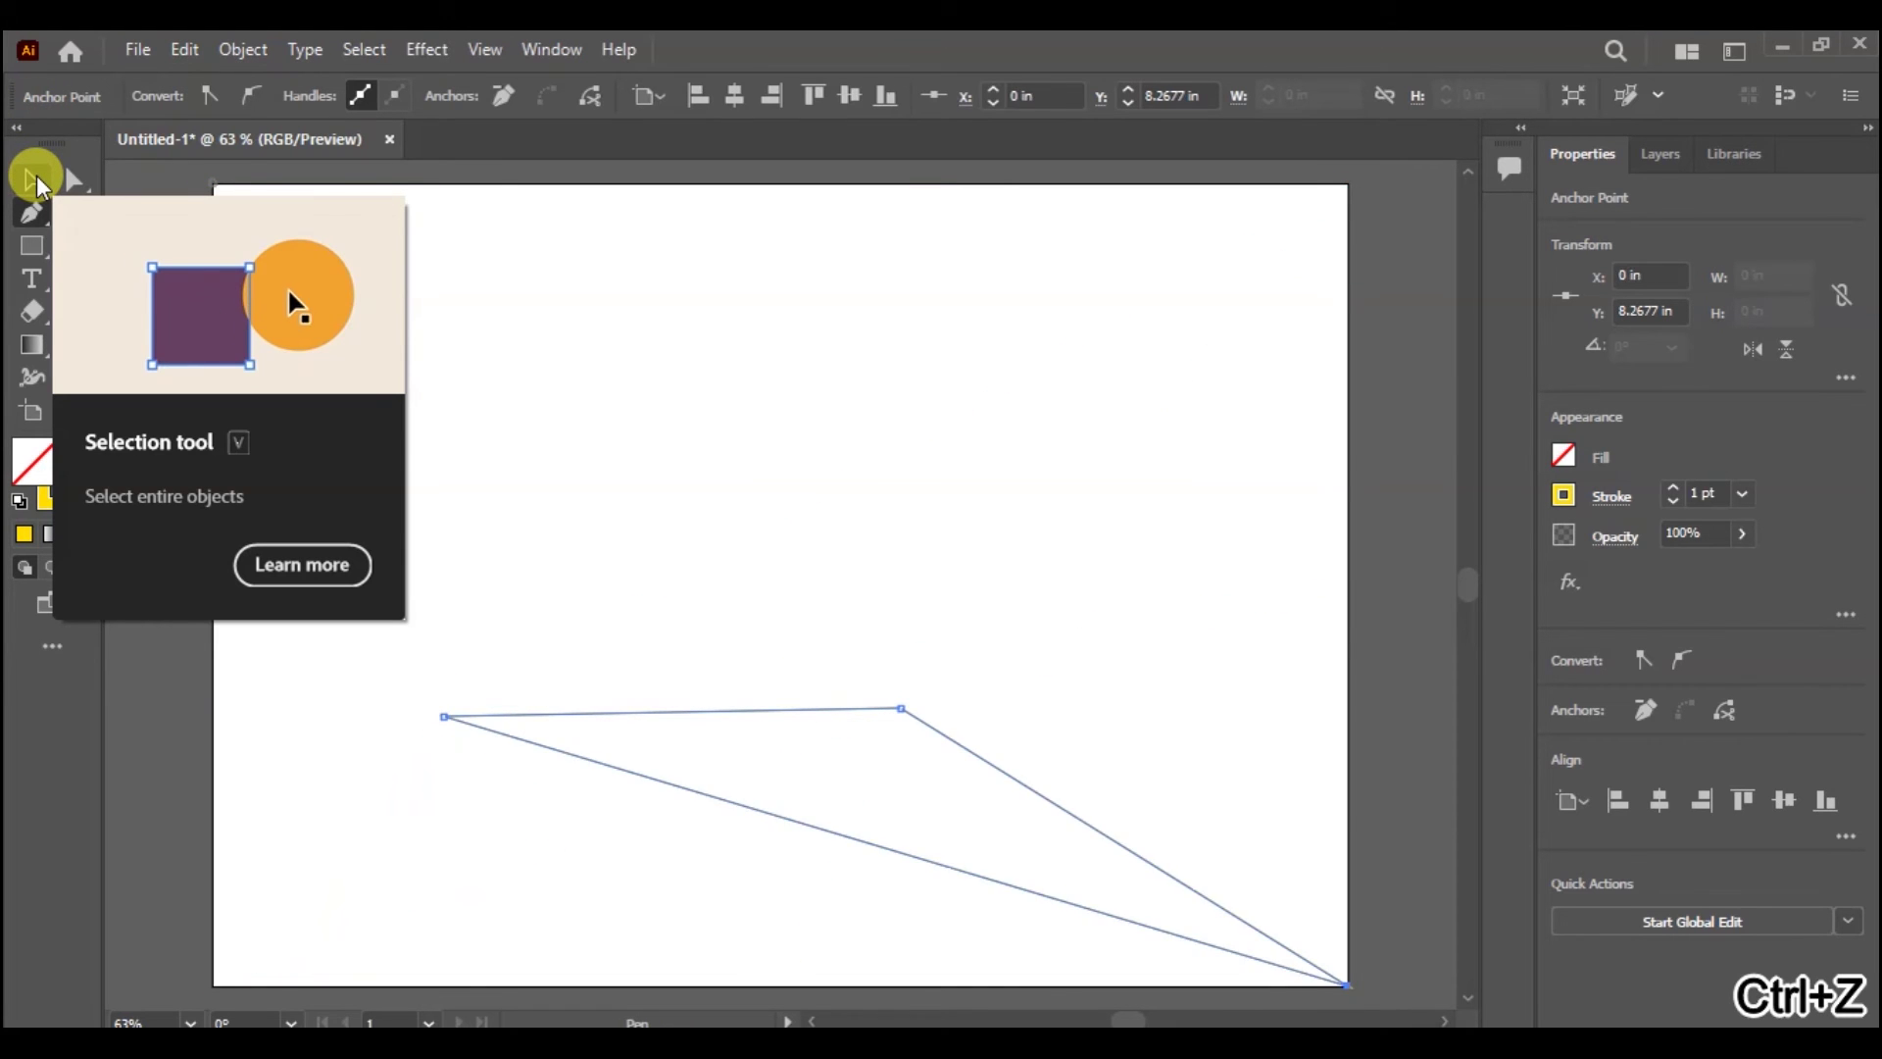
key("ctrl+z")
key("ctrl+z")
key("ctrl+z")
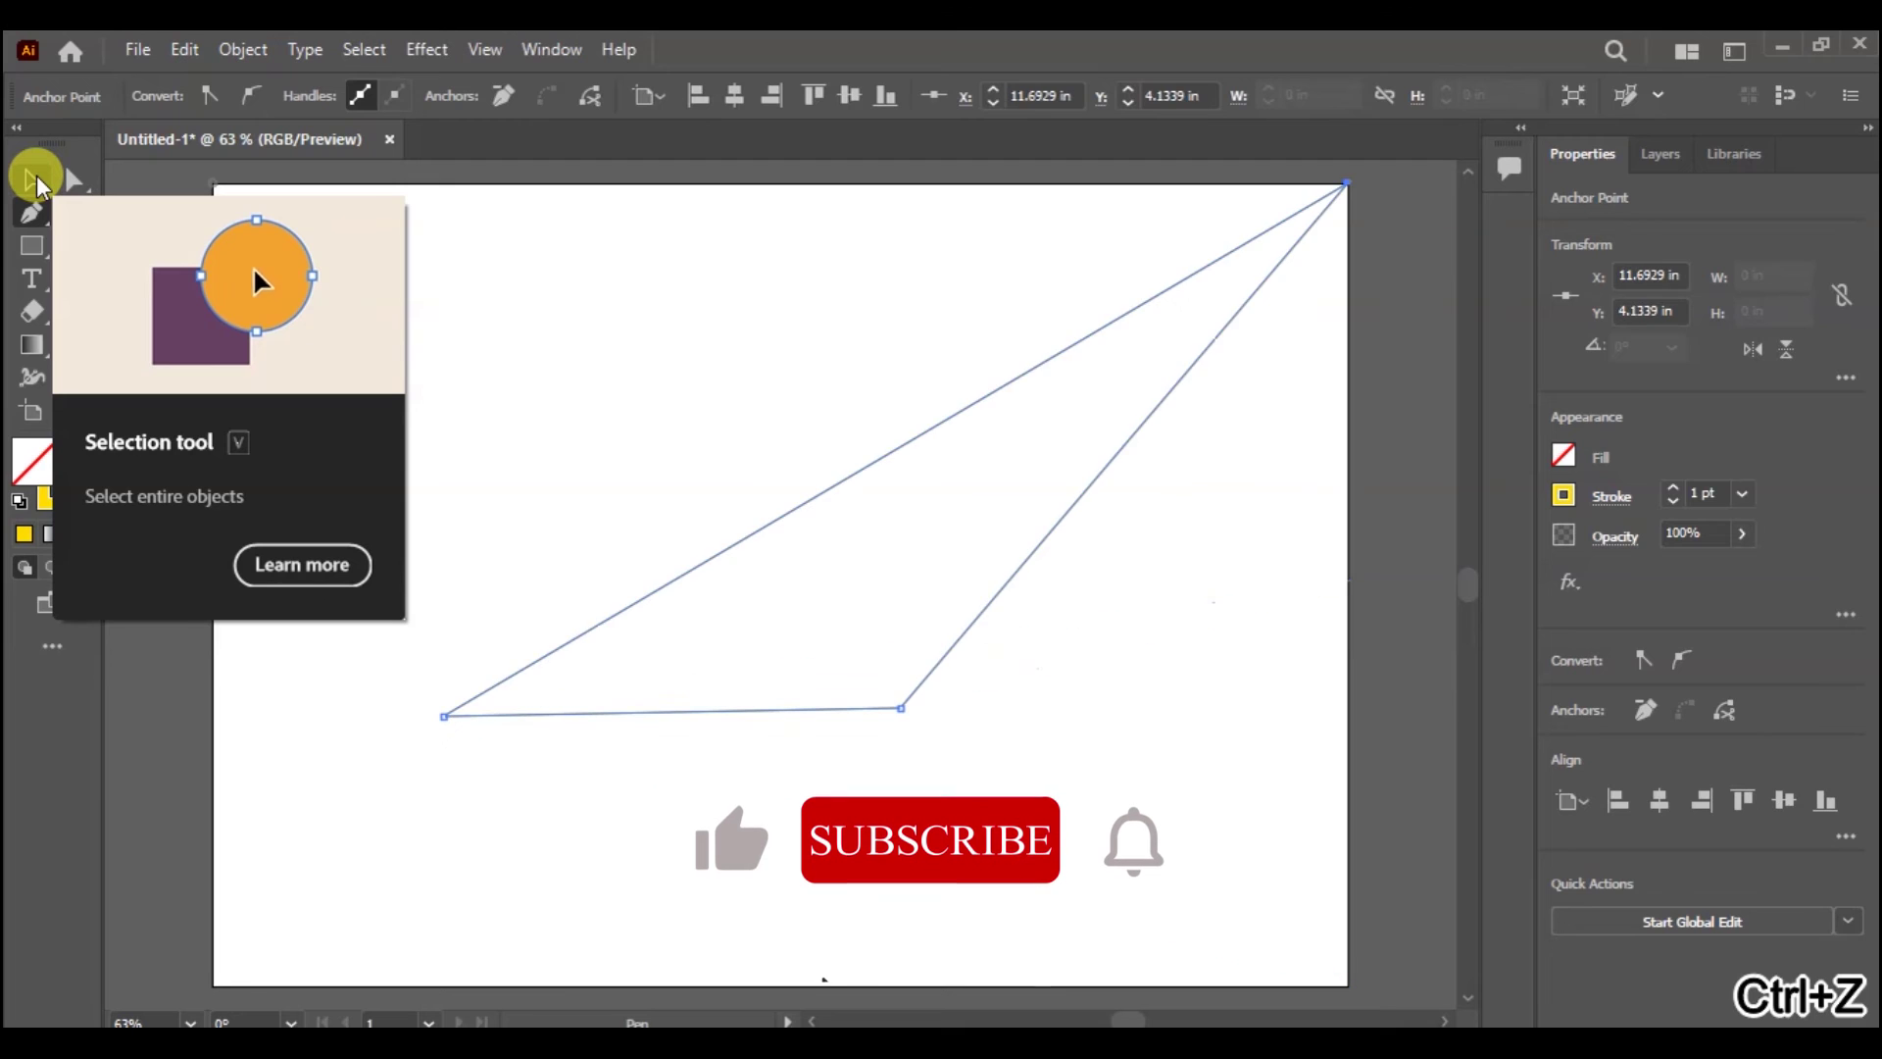
key("ctrl+z")
key("ctrl+z")
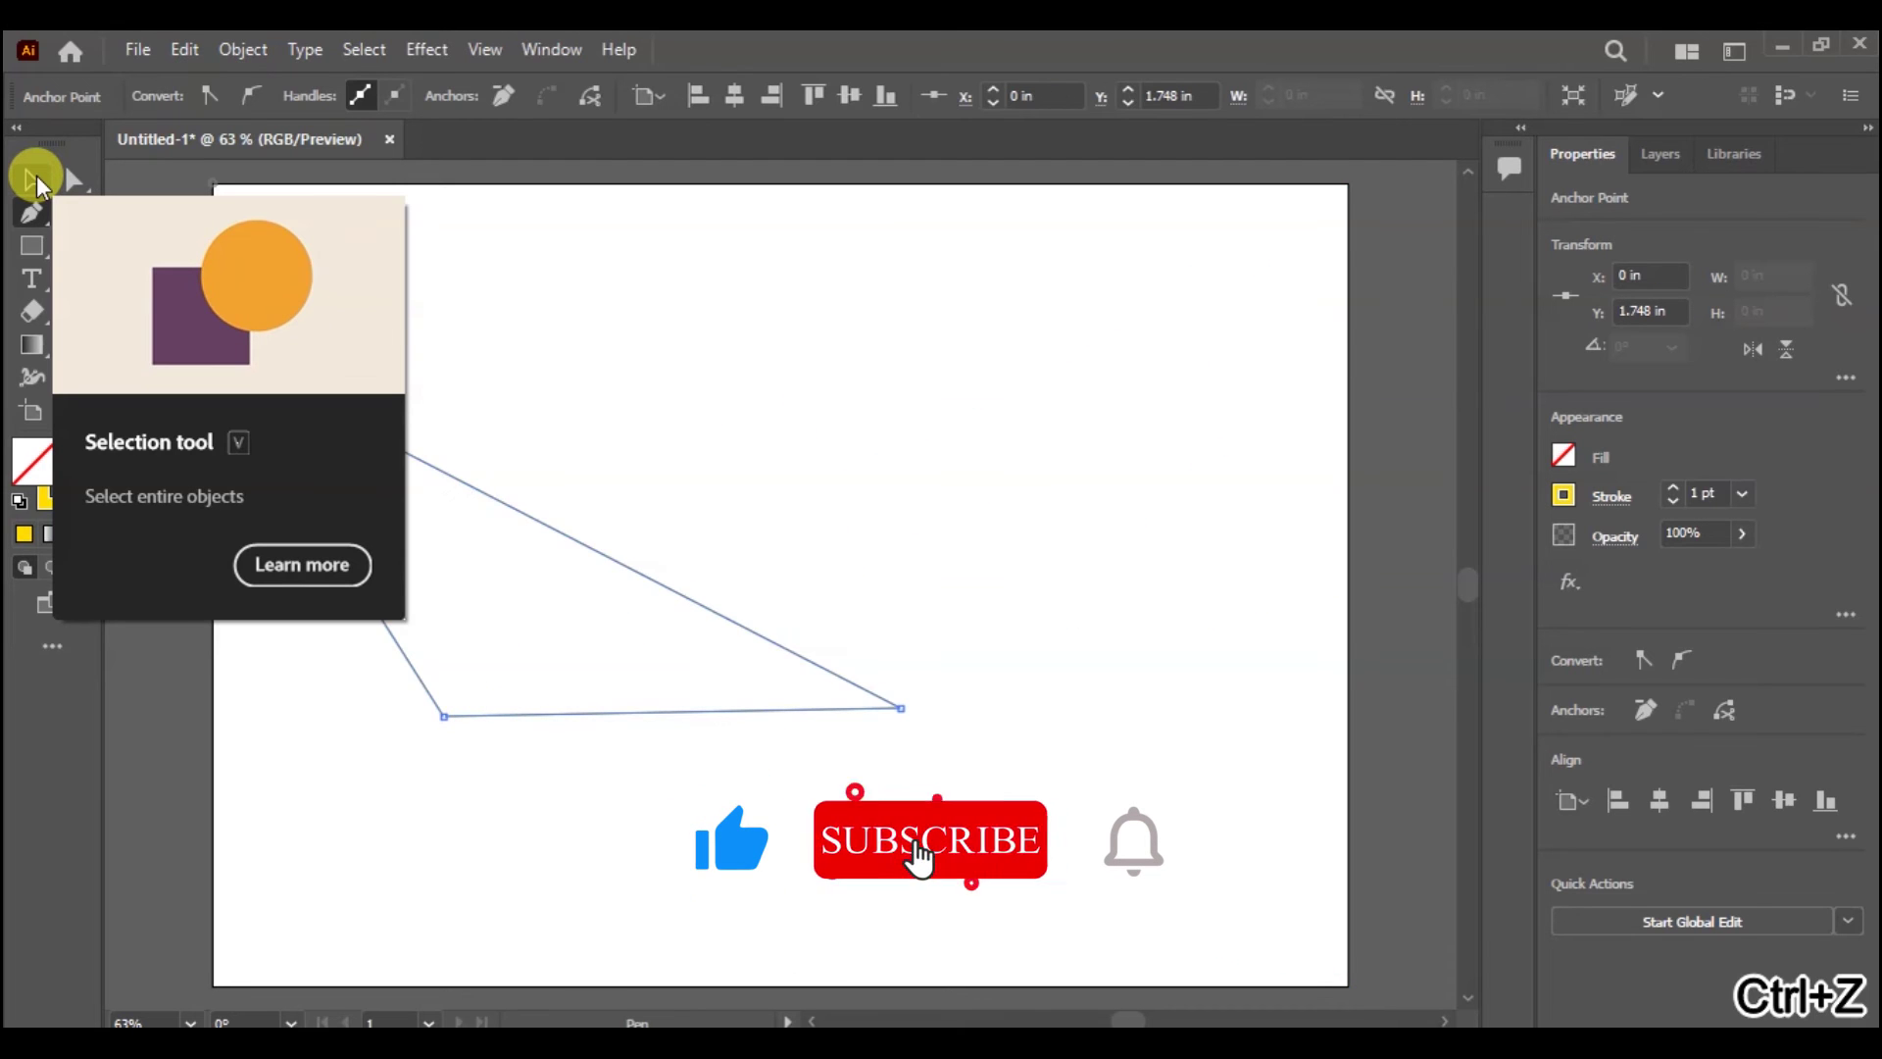
key("ctrl+z")
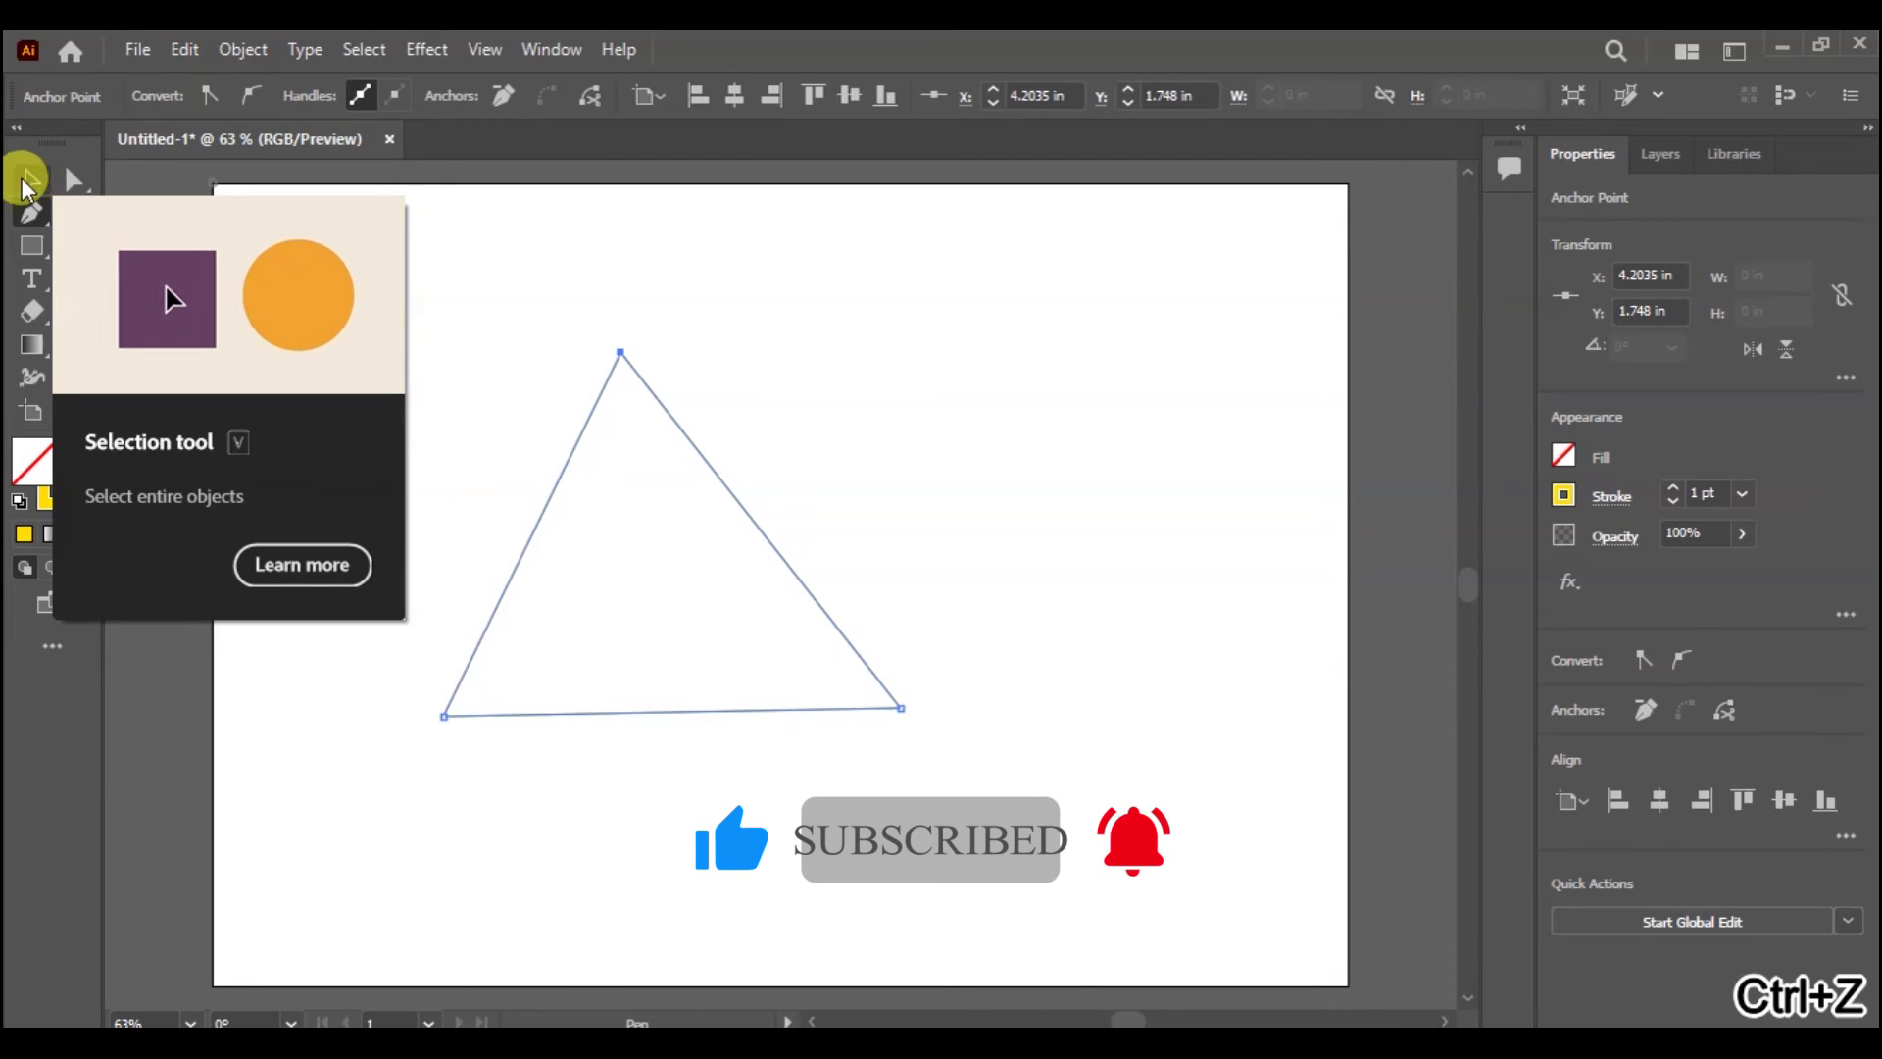
Step: Select the triangle and convert its top anchor to smooth, leaving the path selected
left_click(37, 184)
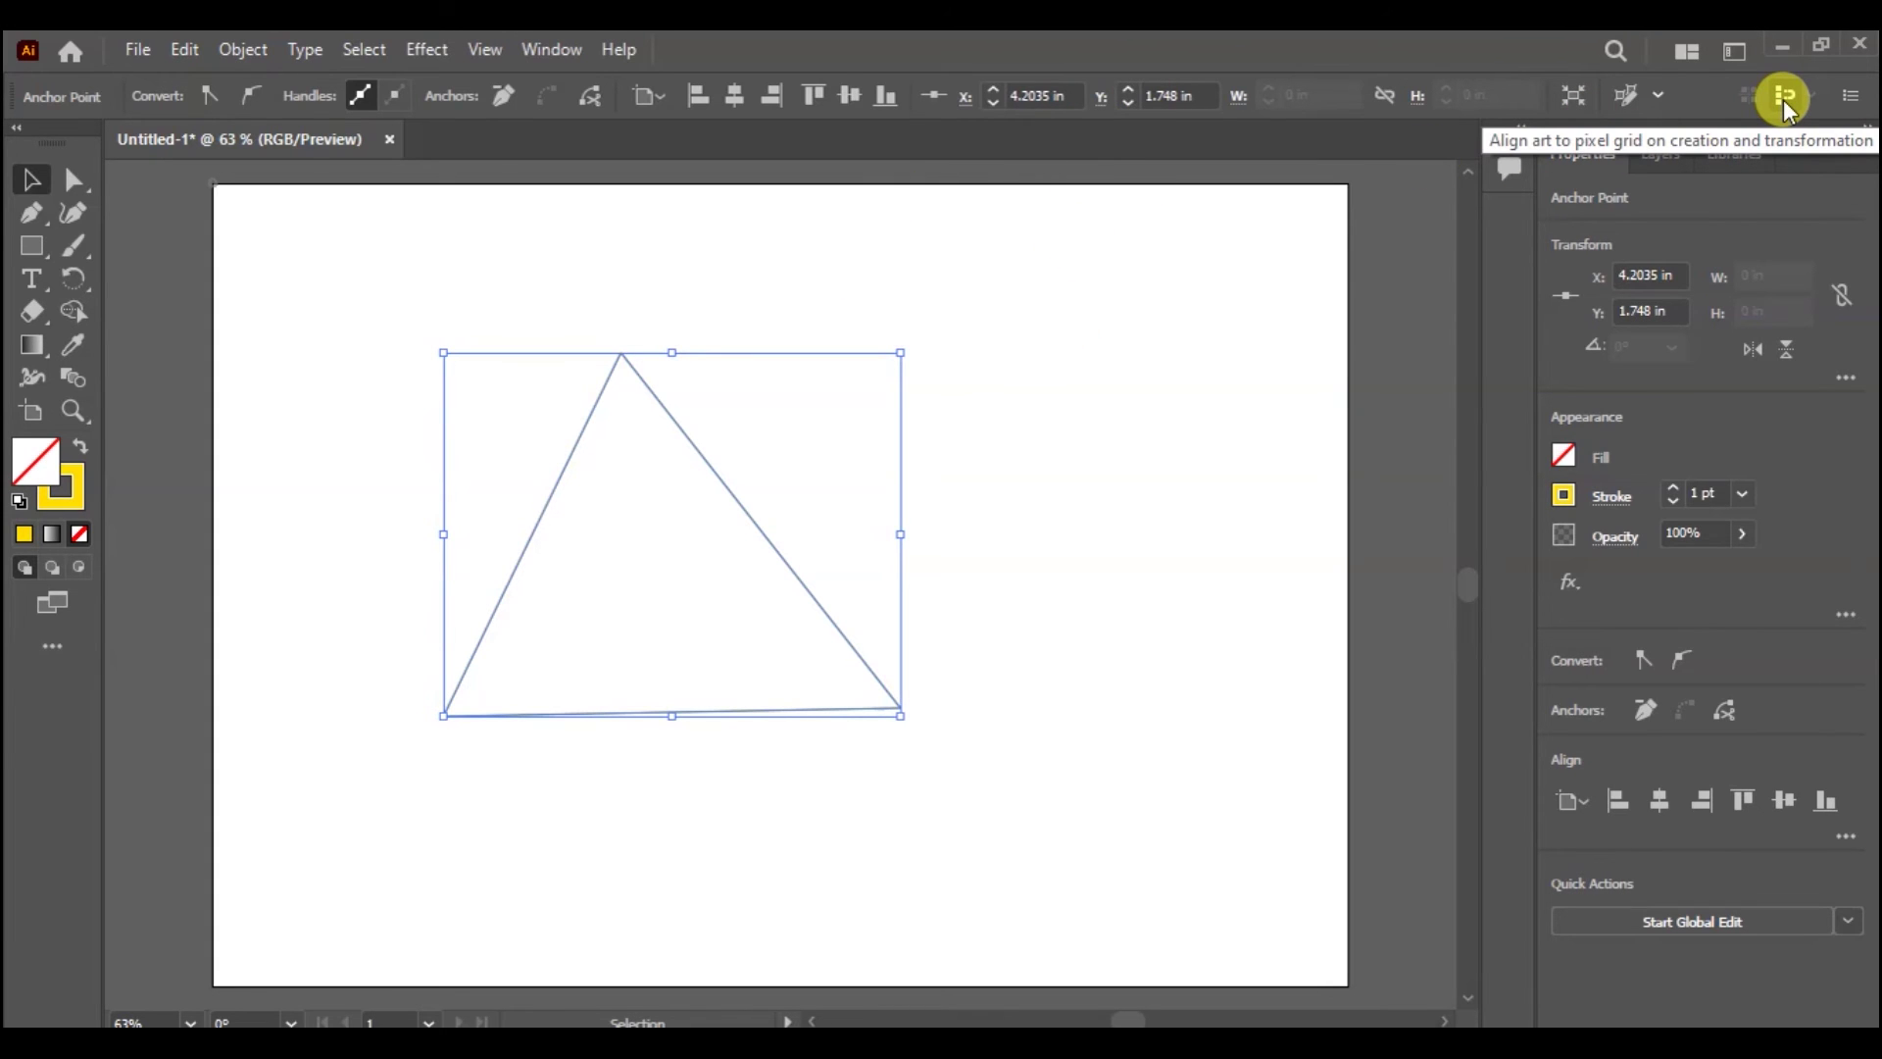
left_click(253, 95)
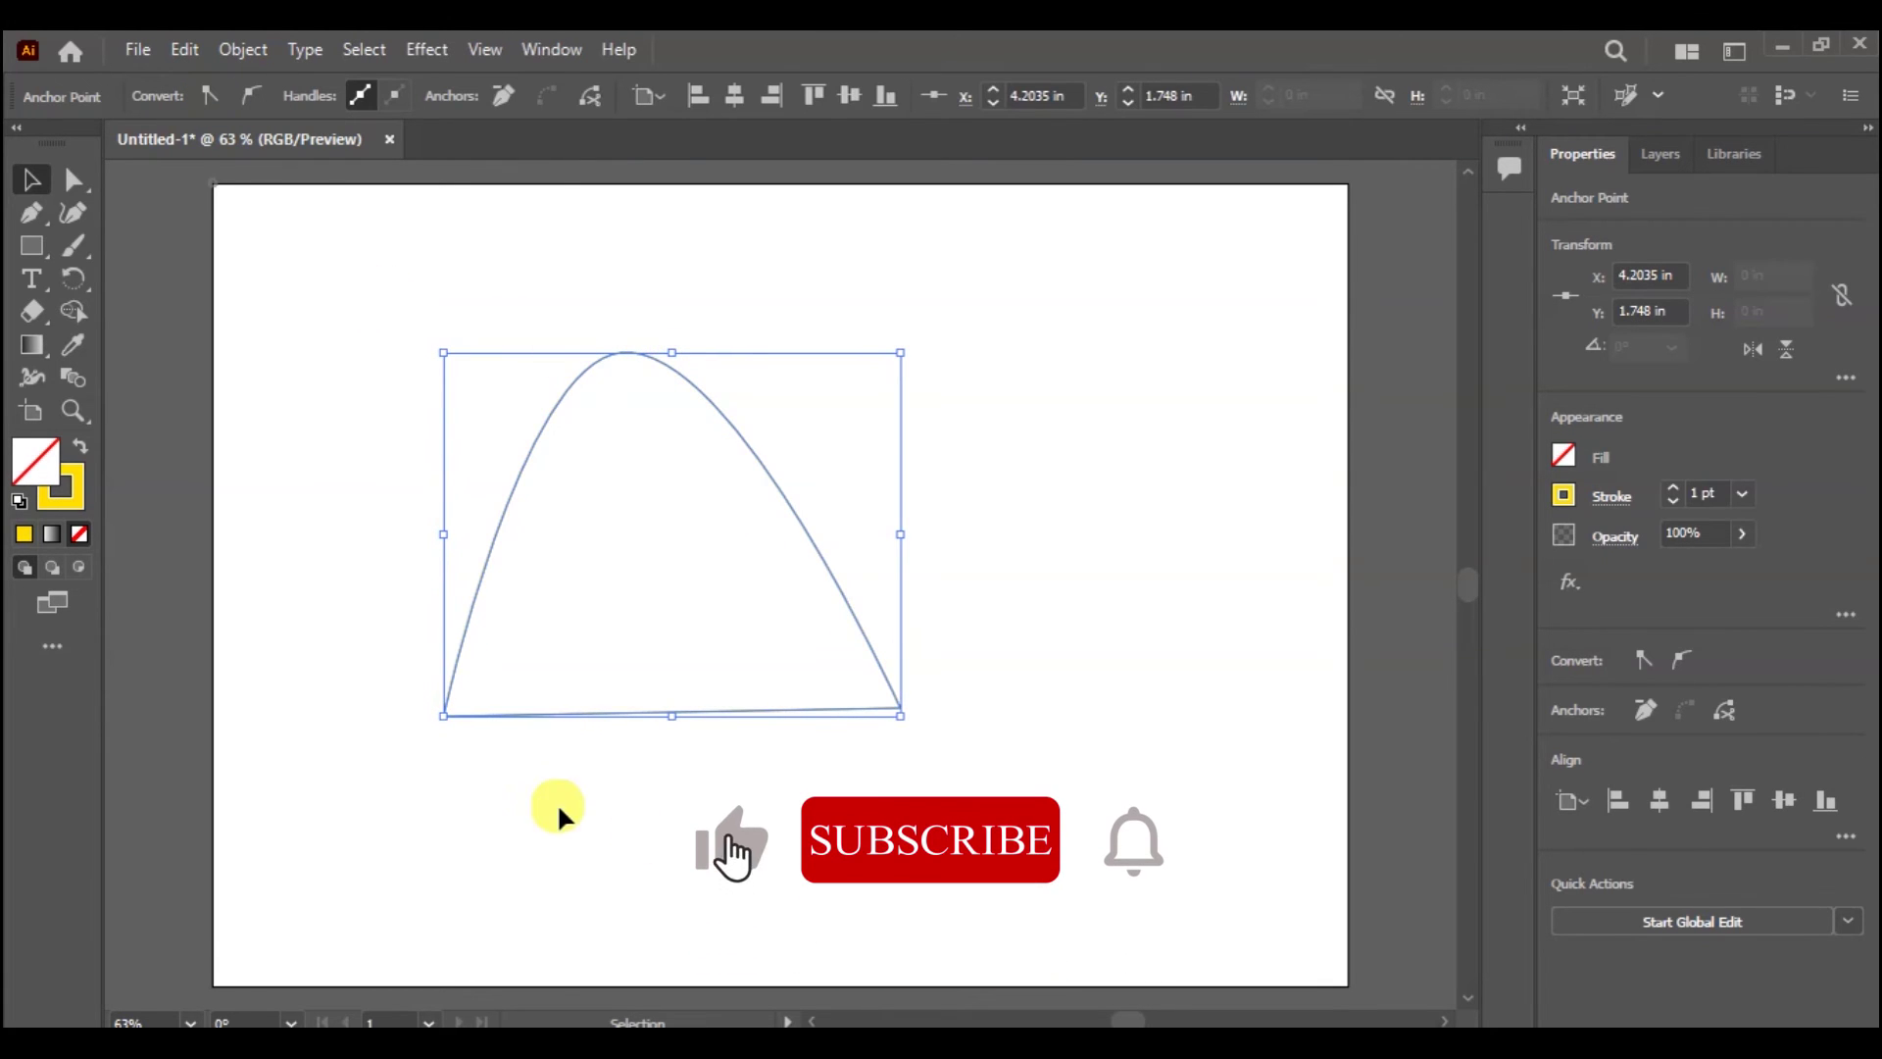
left_click(431, 734)
left_click(444, 710)
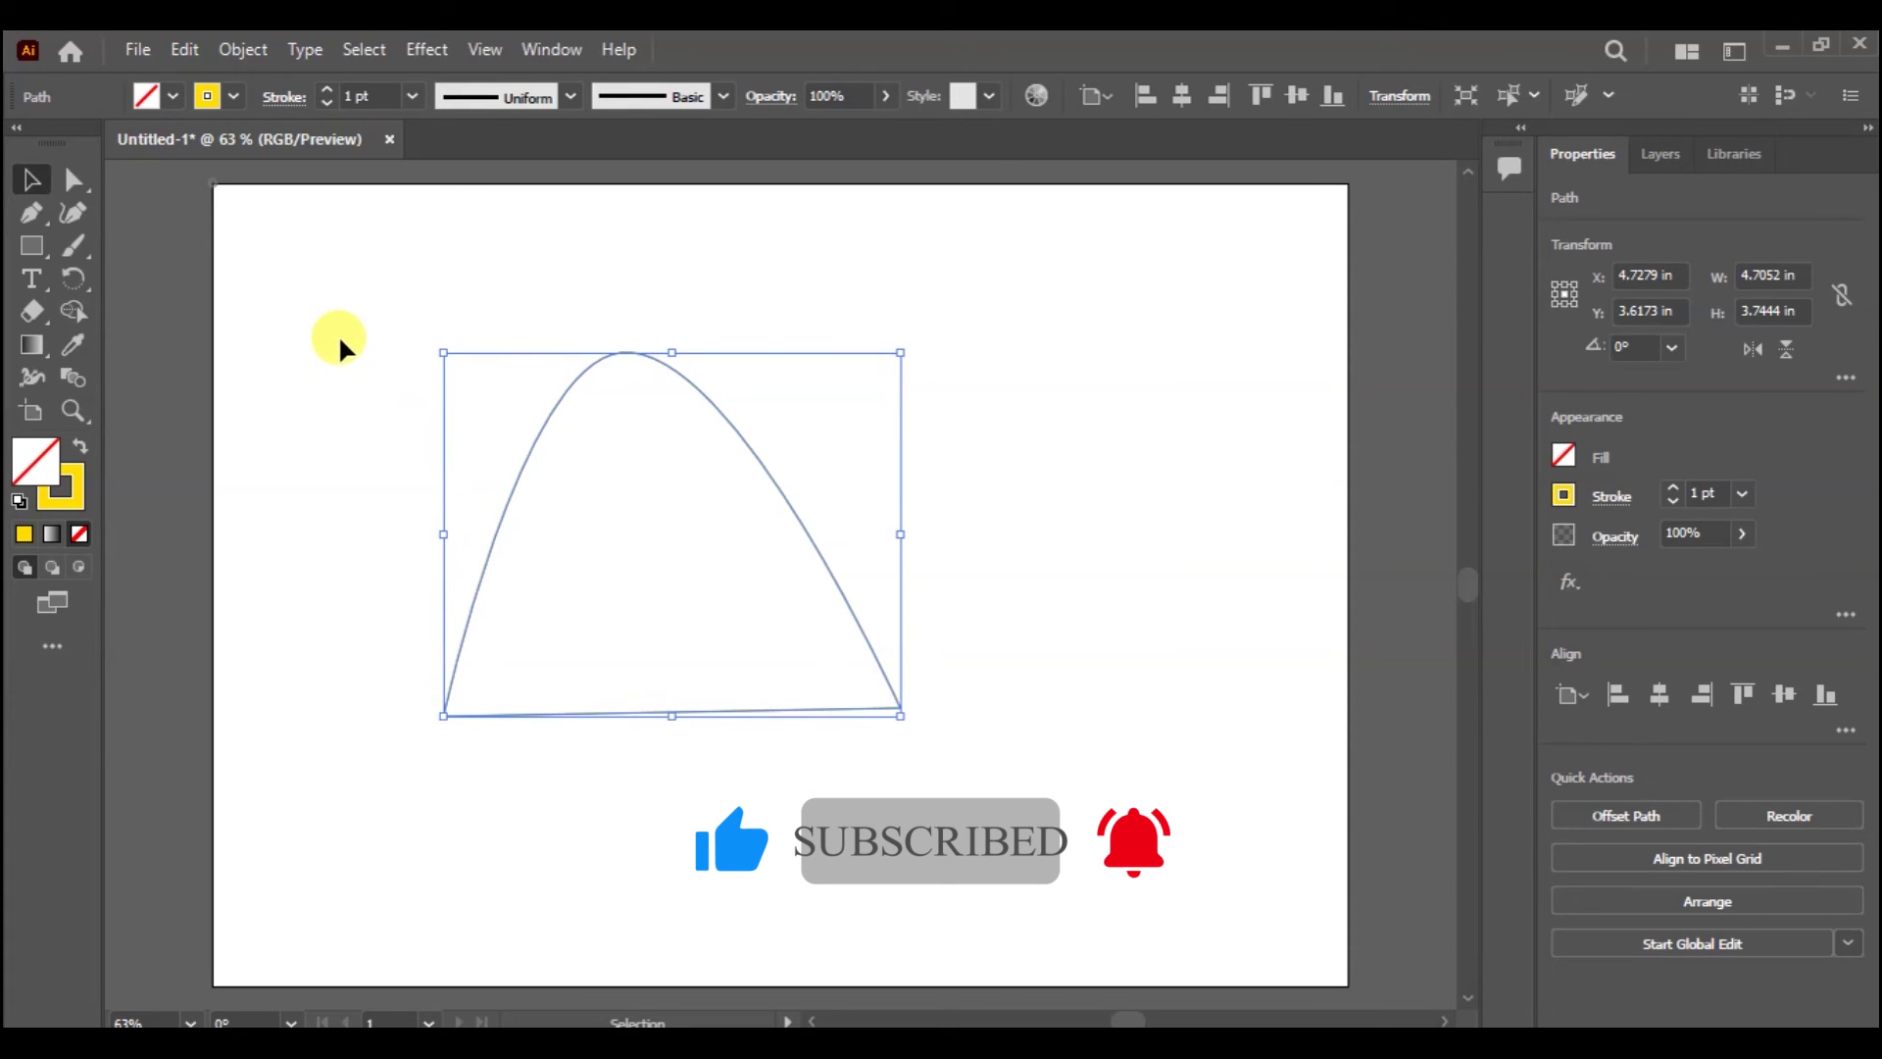
Step: Convert the lower-left and right anchors to smooth with the Anchor Point Tool, then return to the Selection tool
left_click_drag(32, 223, 87, 245)
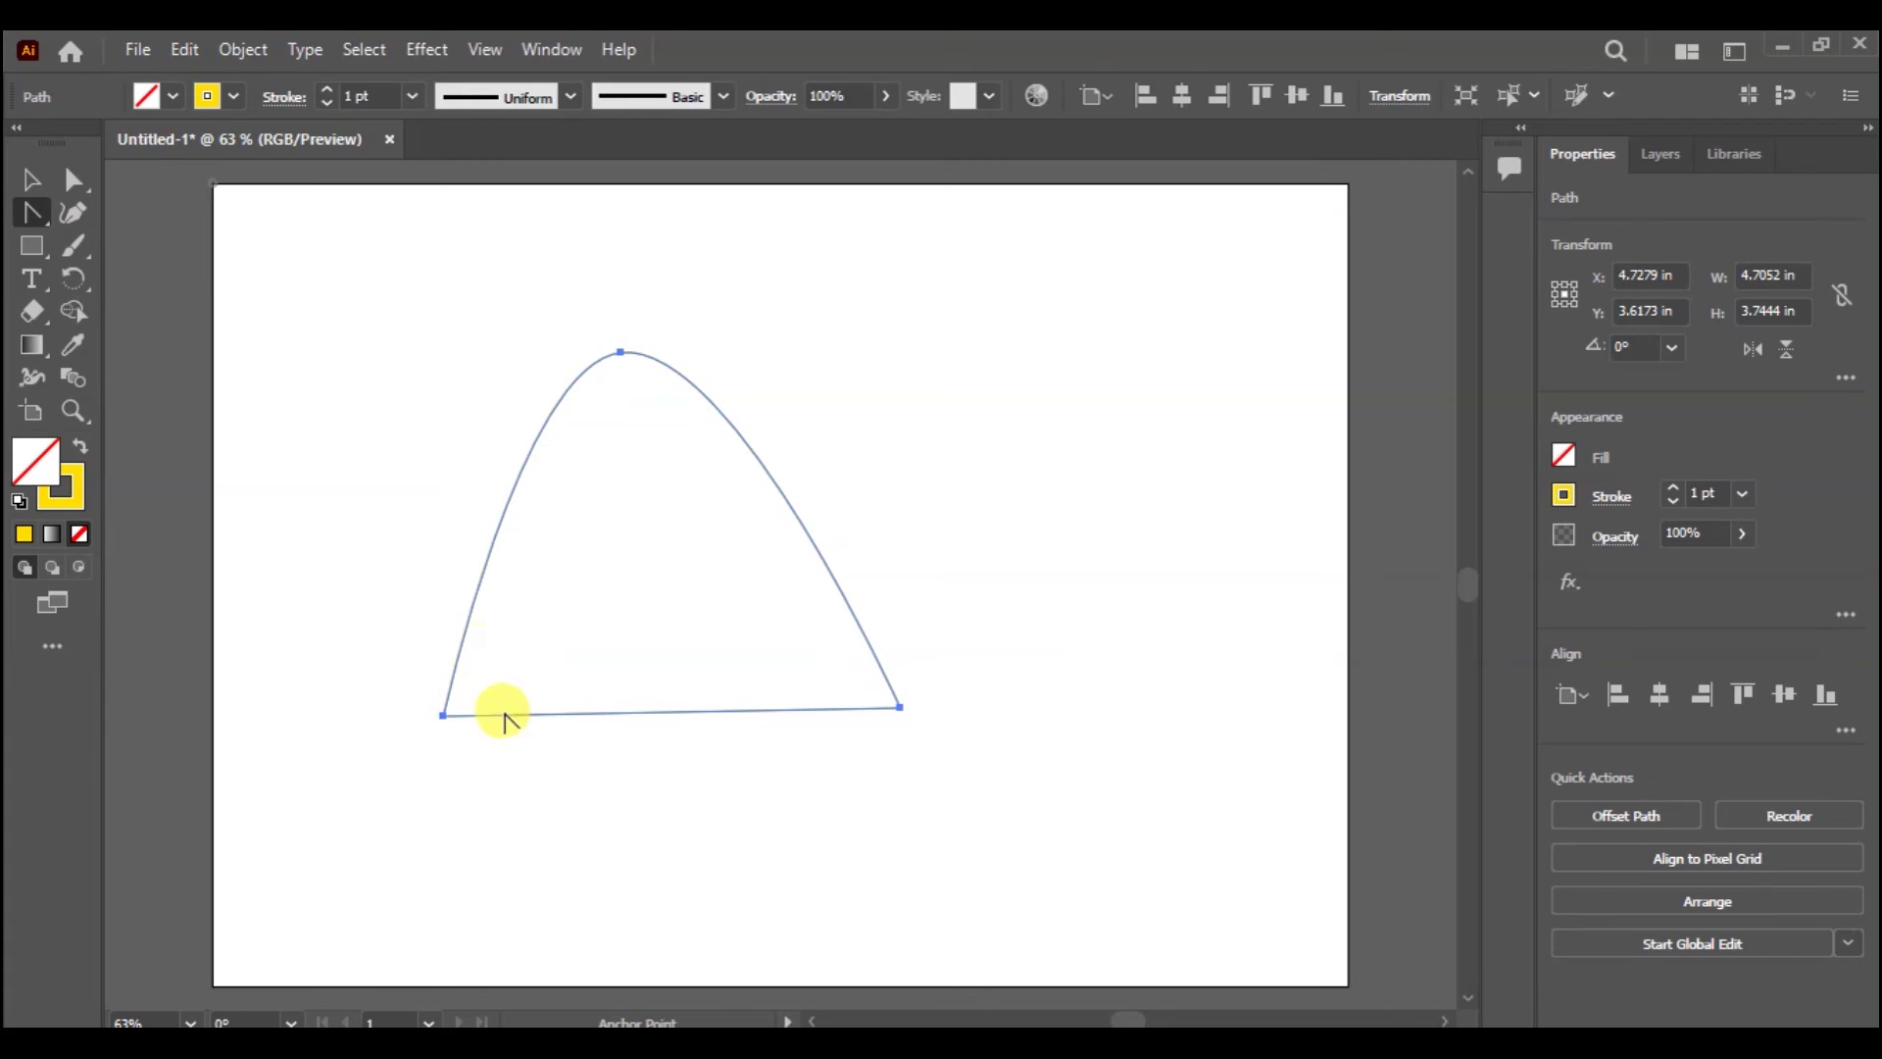
left_click(444, 717)
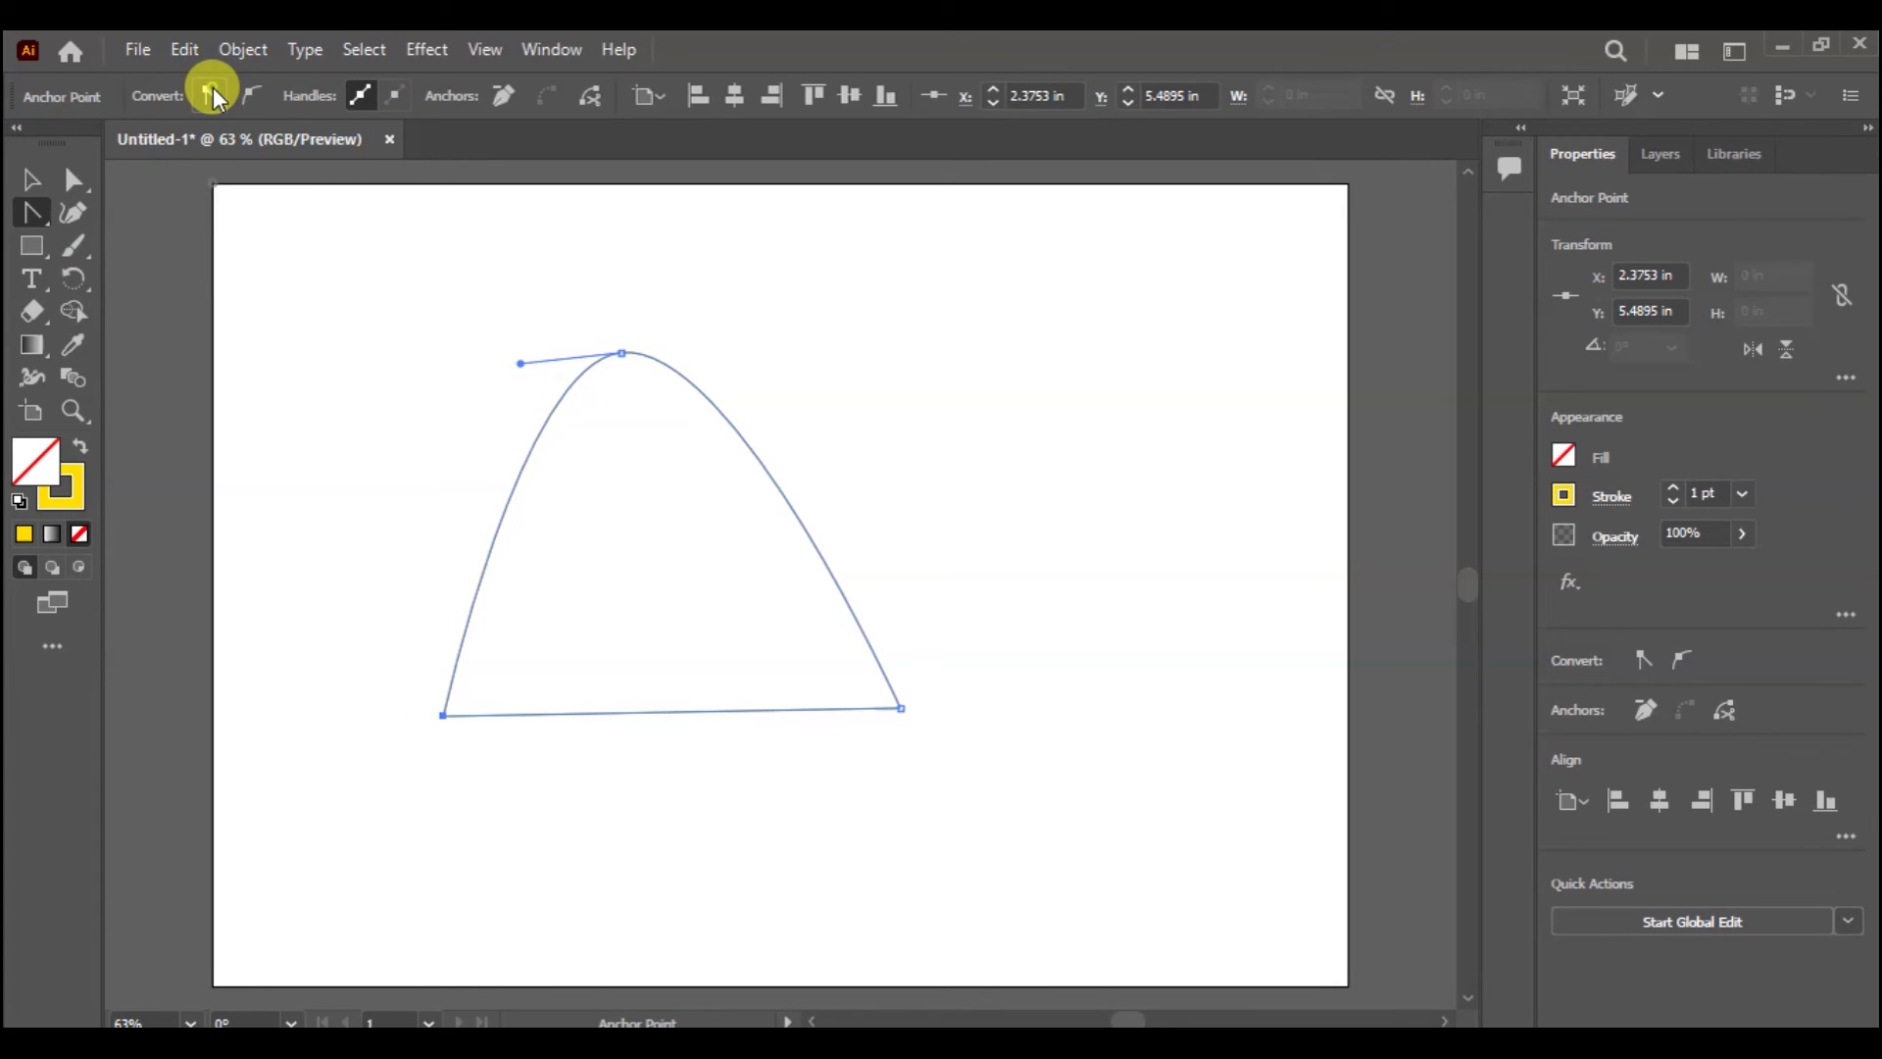
left_click(245, 102)
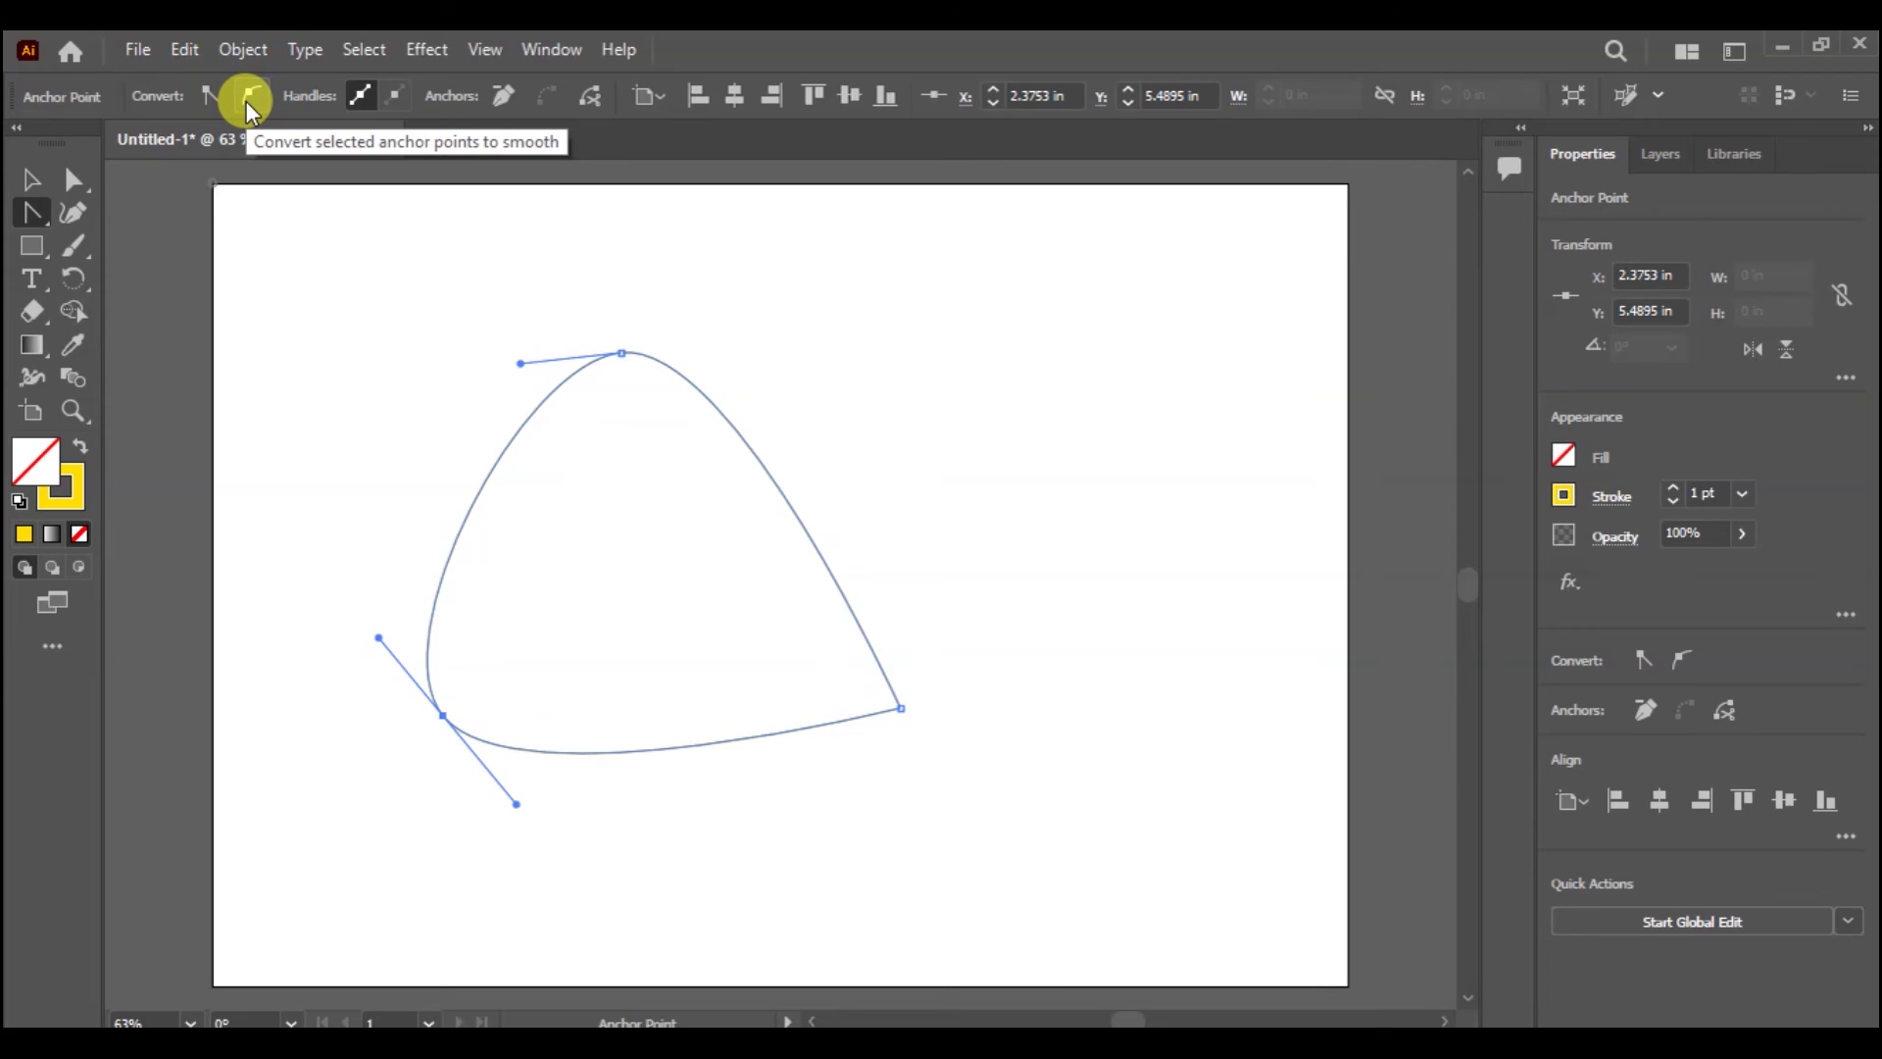
left_click(900, 707)
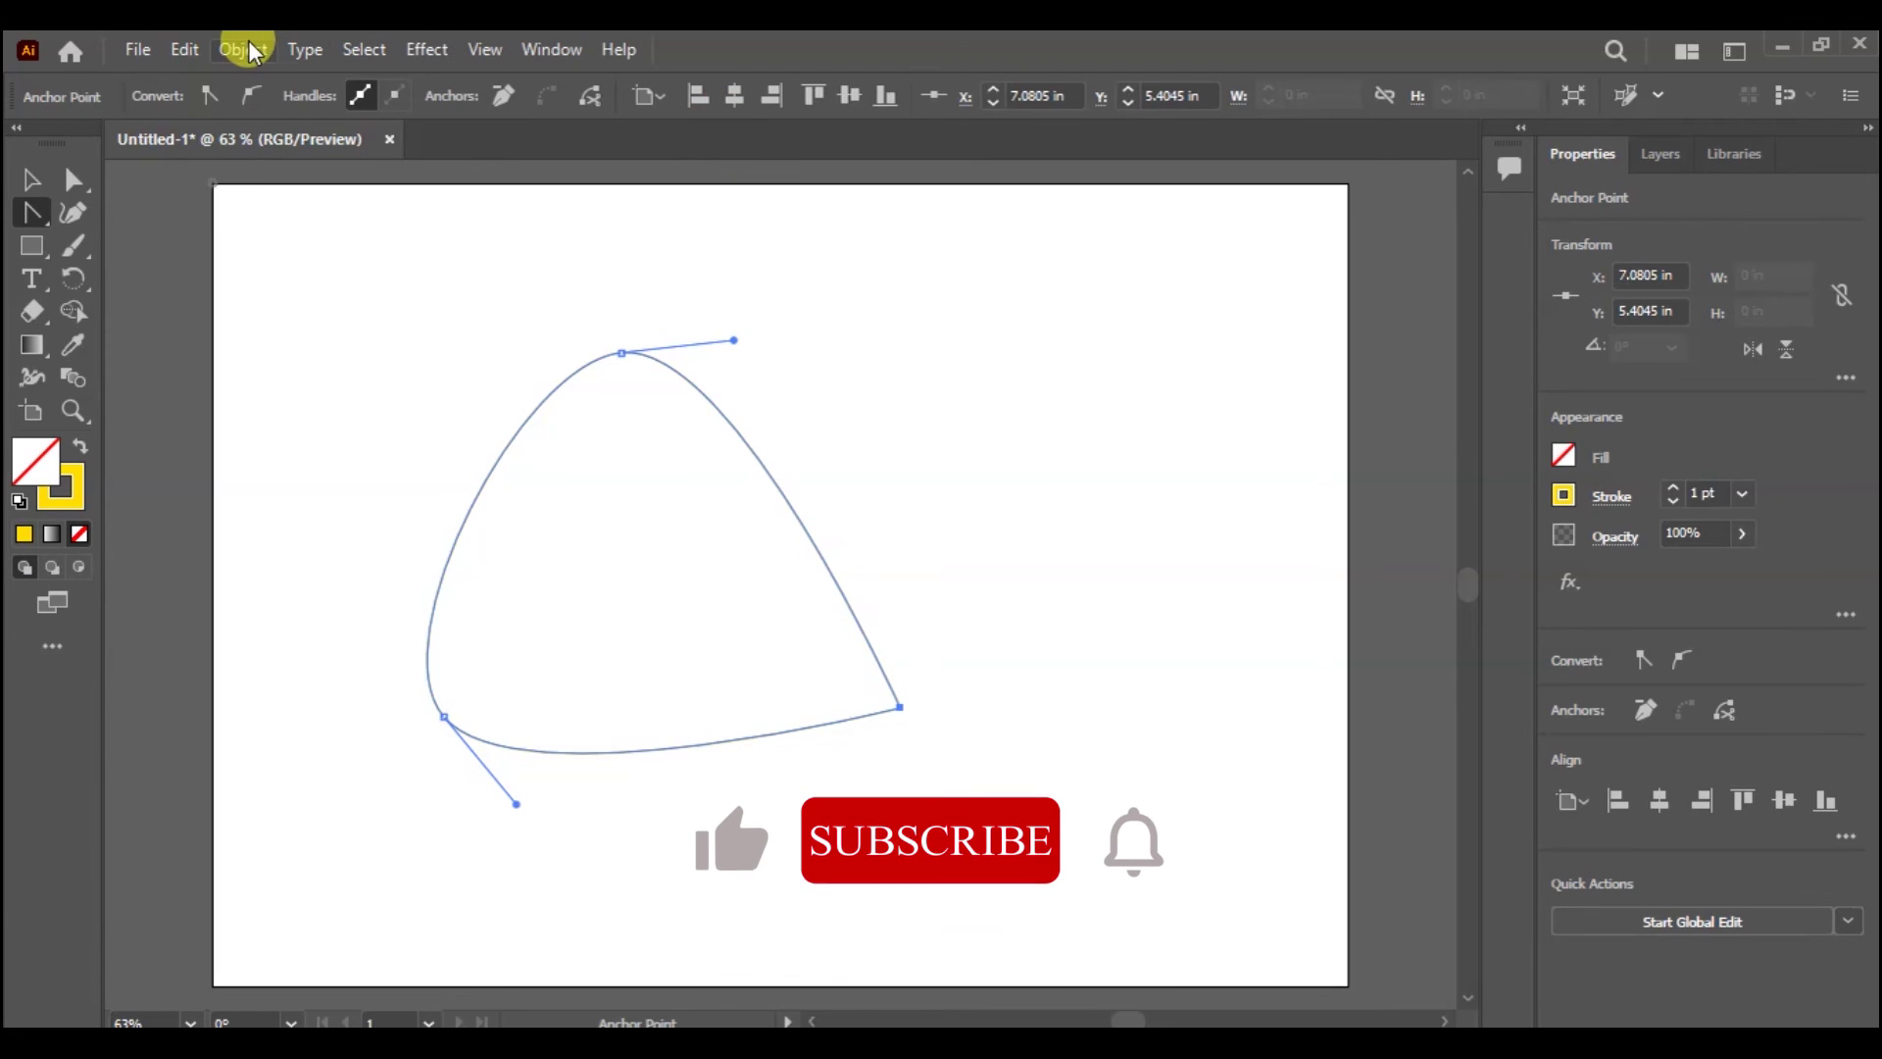
left_click(253, 96)
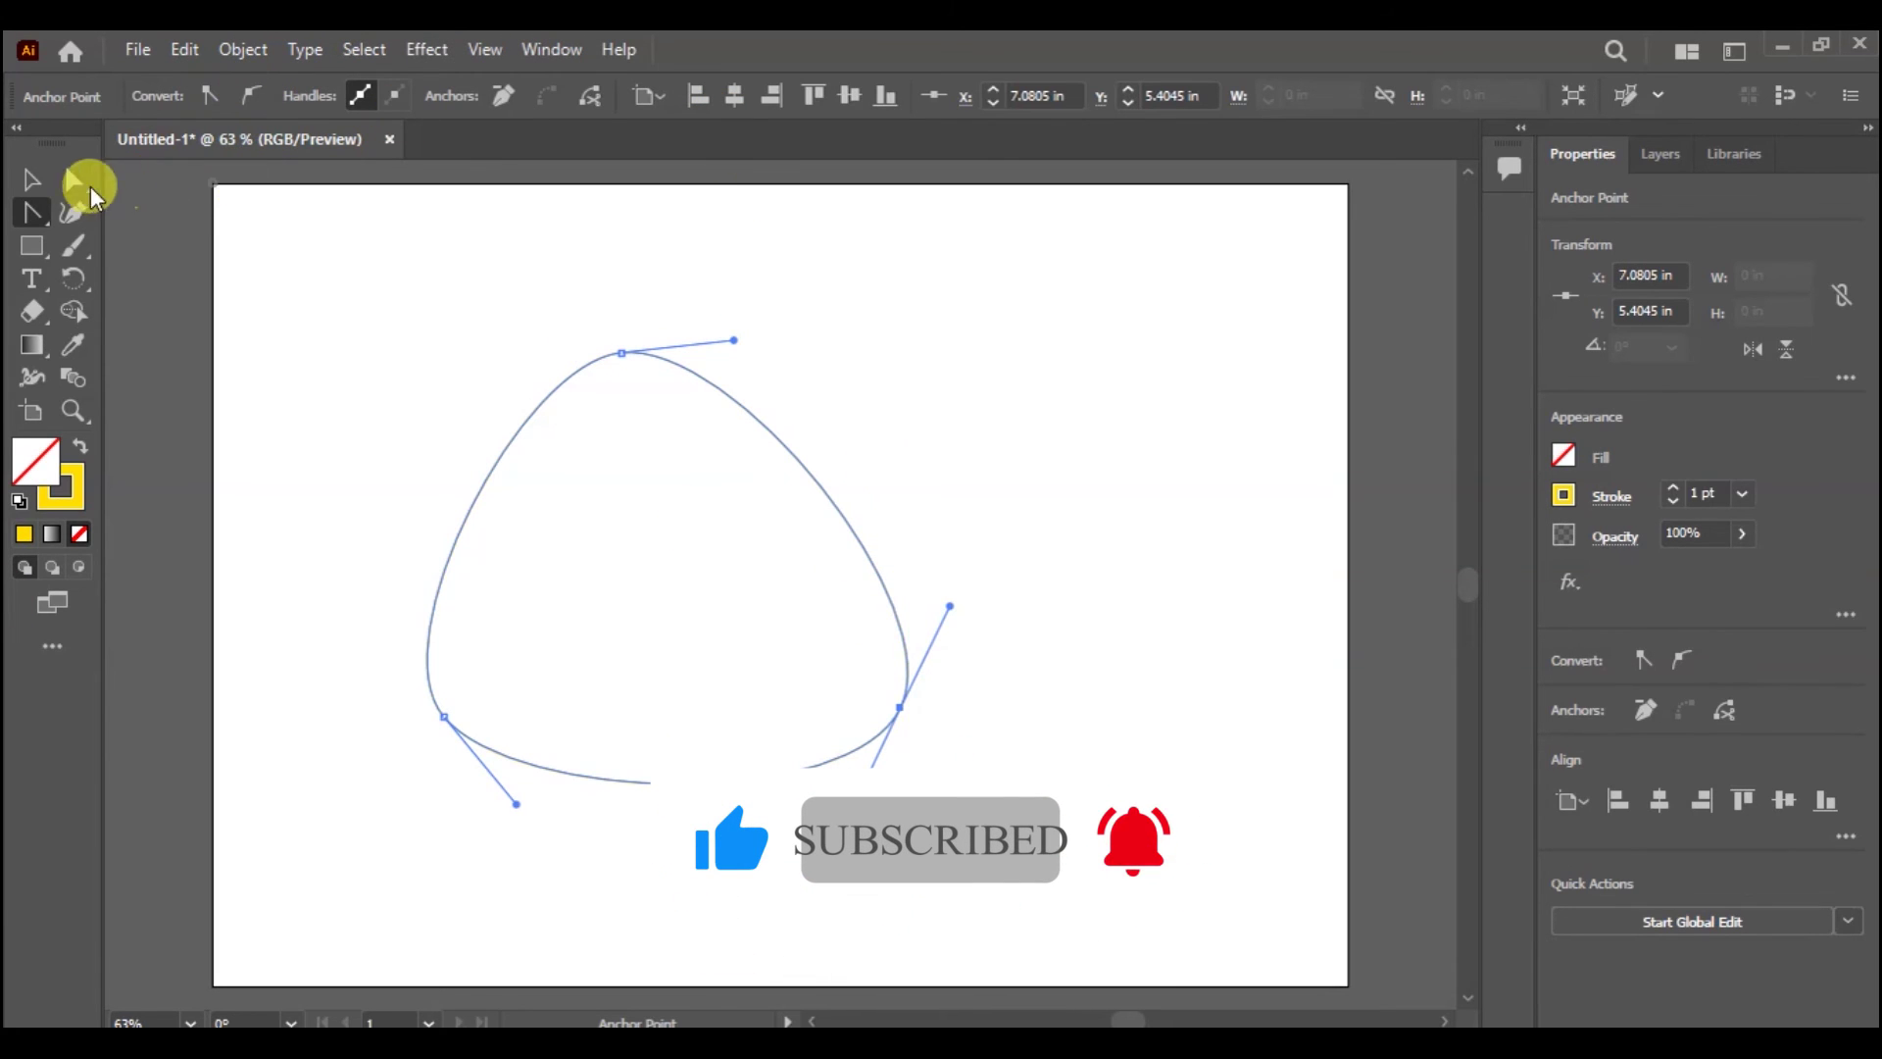
left_click(21, 177)
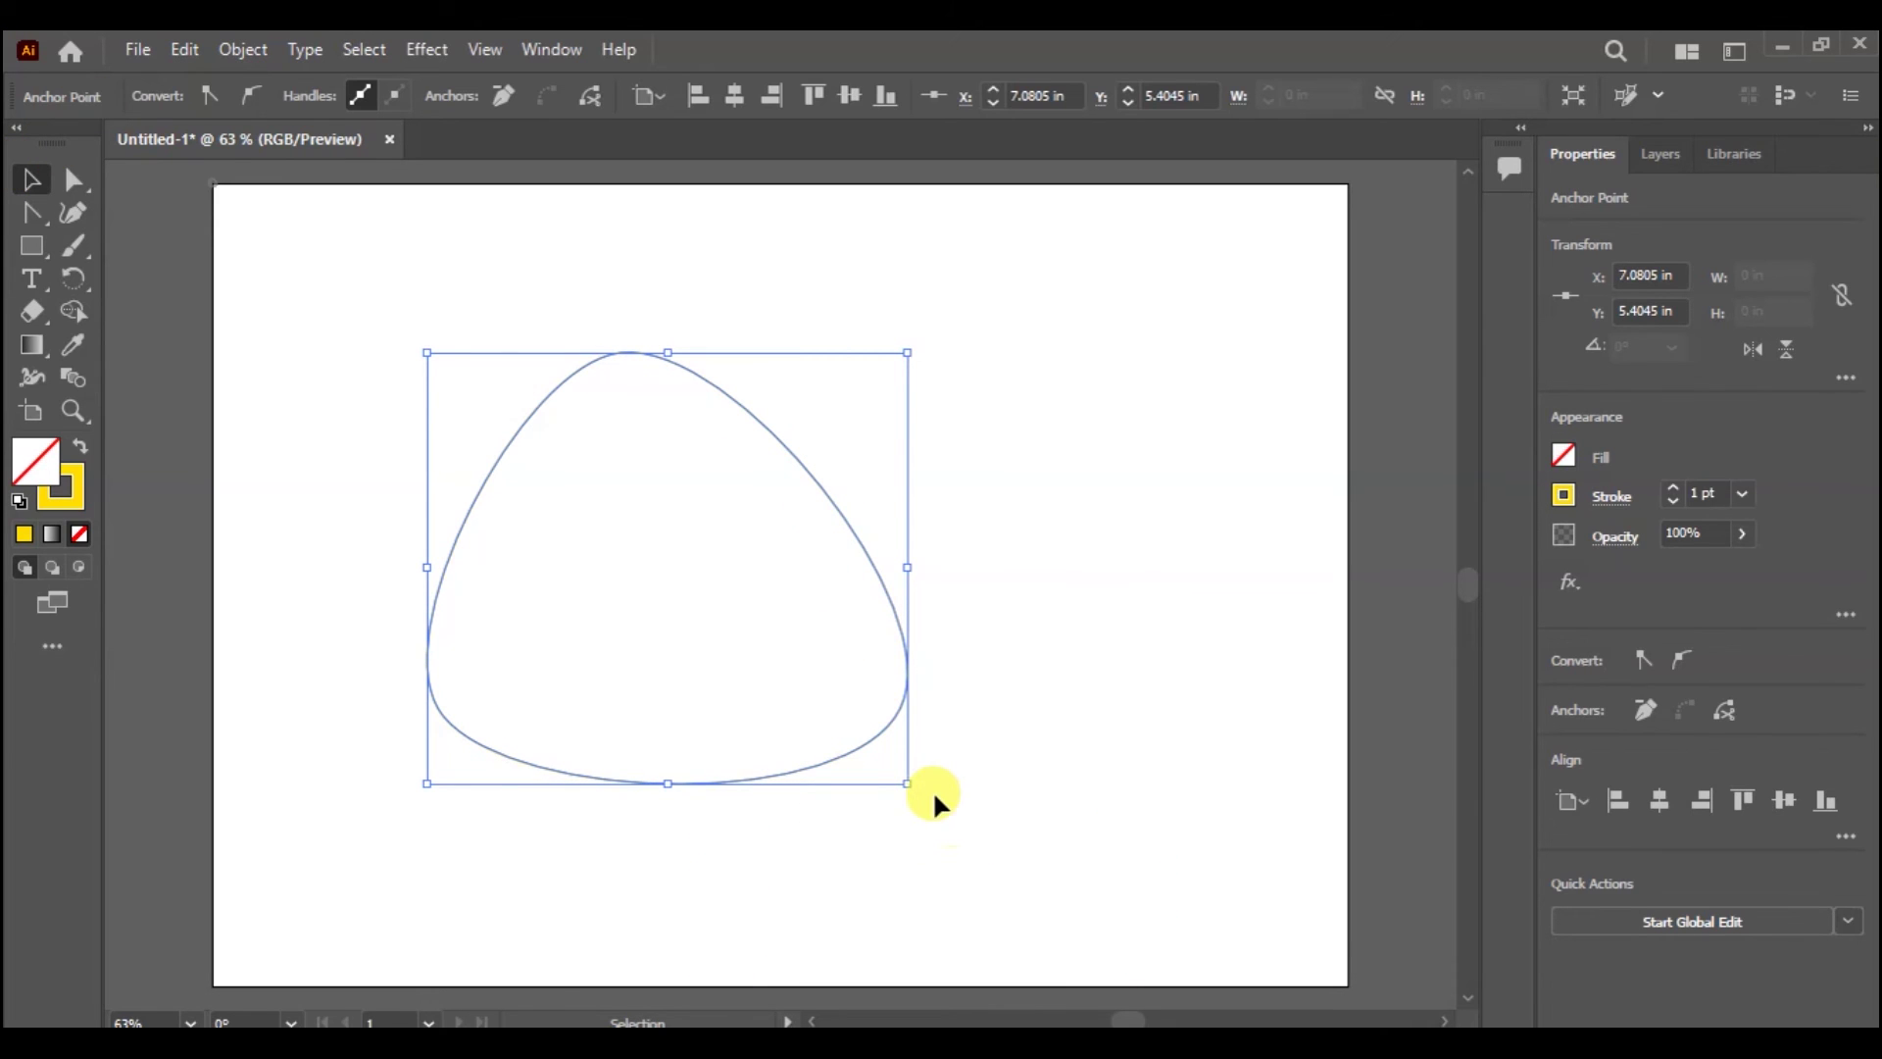
Step: Scale the rounded triangle down to about 2.47 × 2.74 inches, ending on the Selection tool
left_click_drag(906, 784, 777, 683)
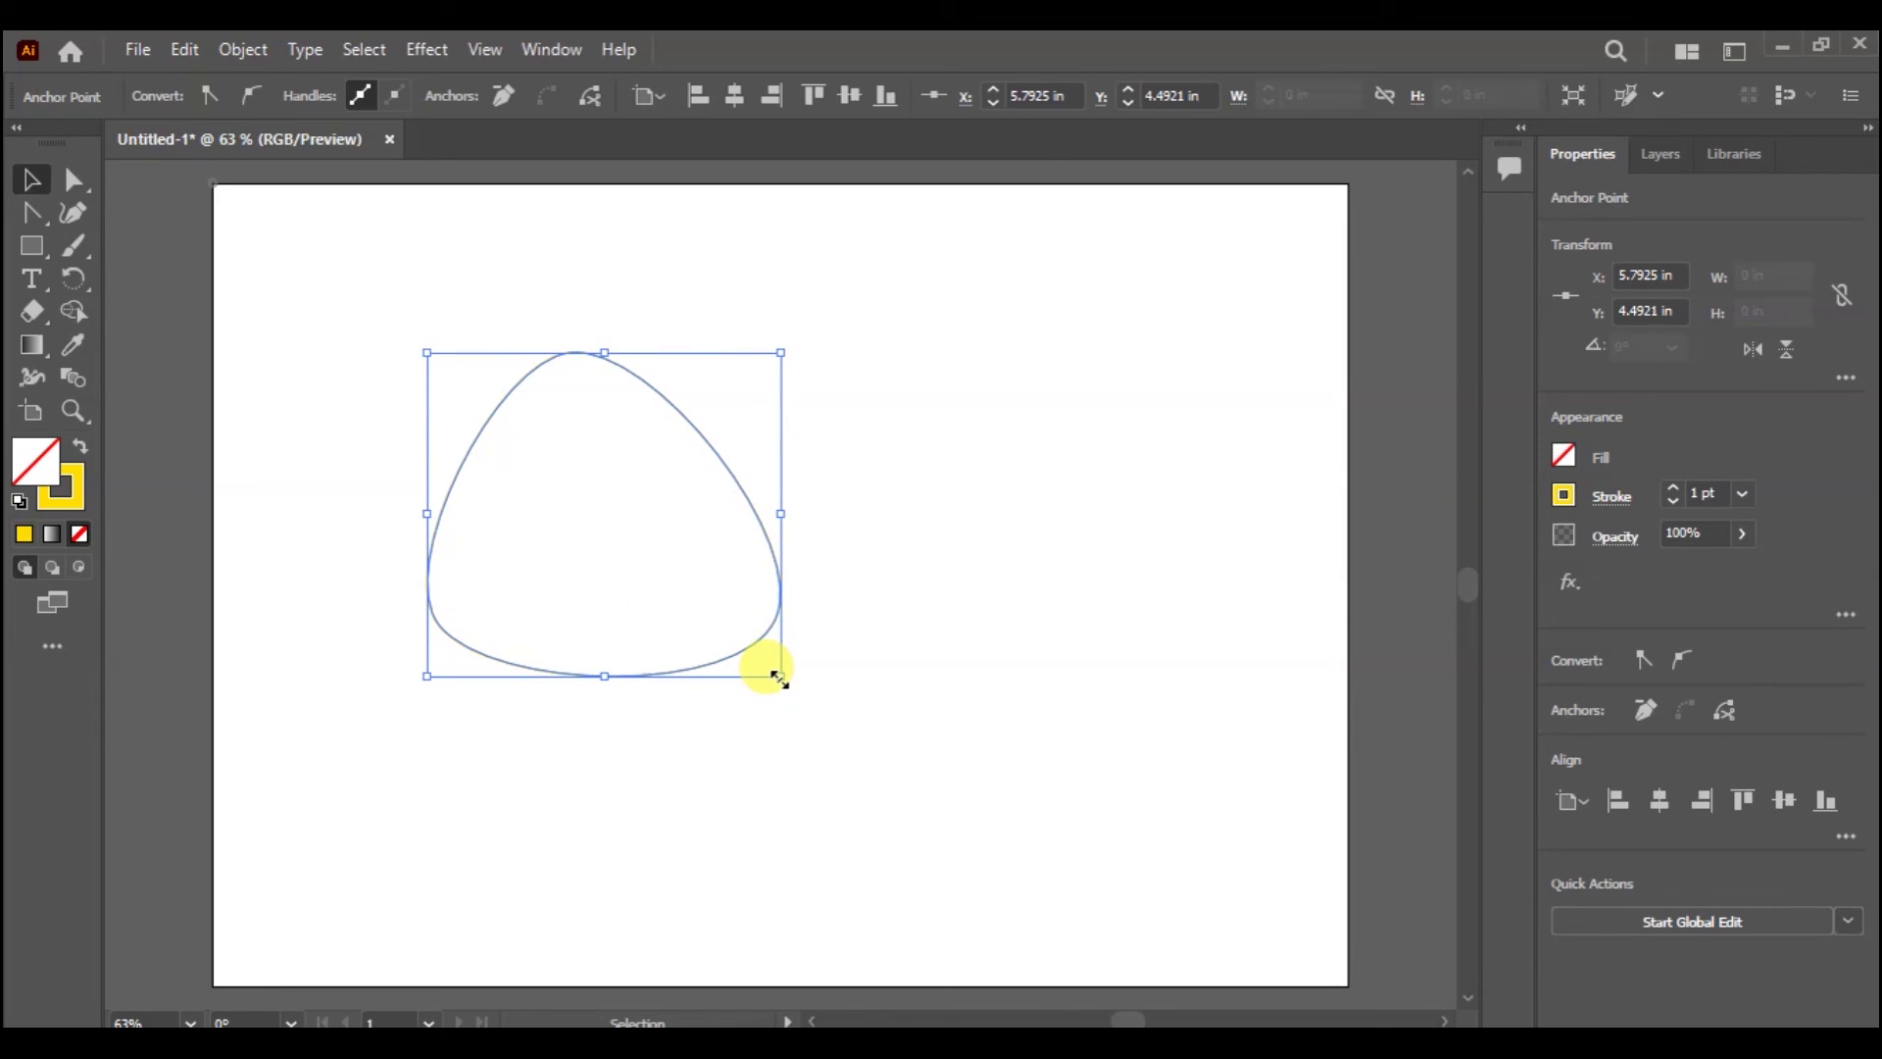
left_click(40, 218)
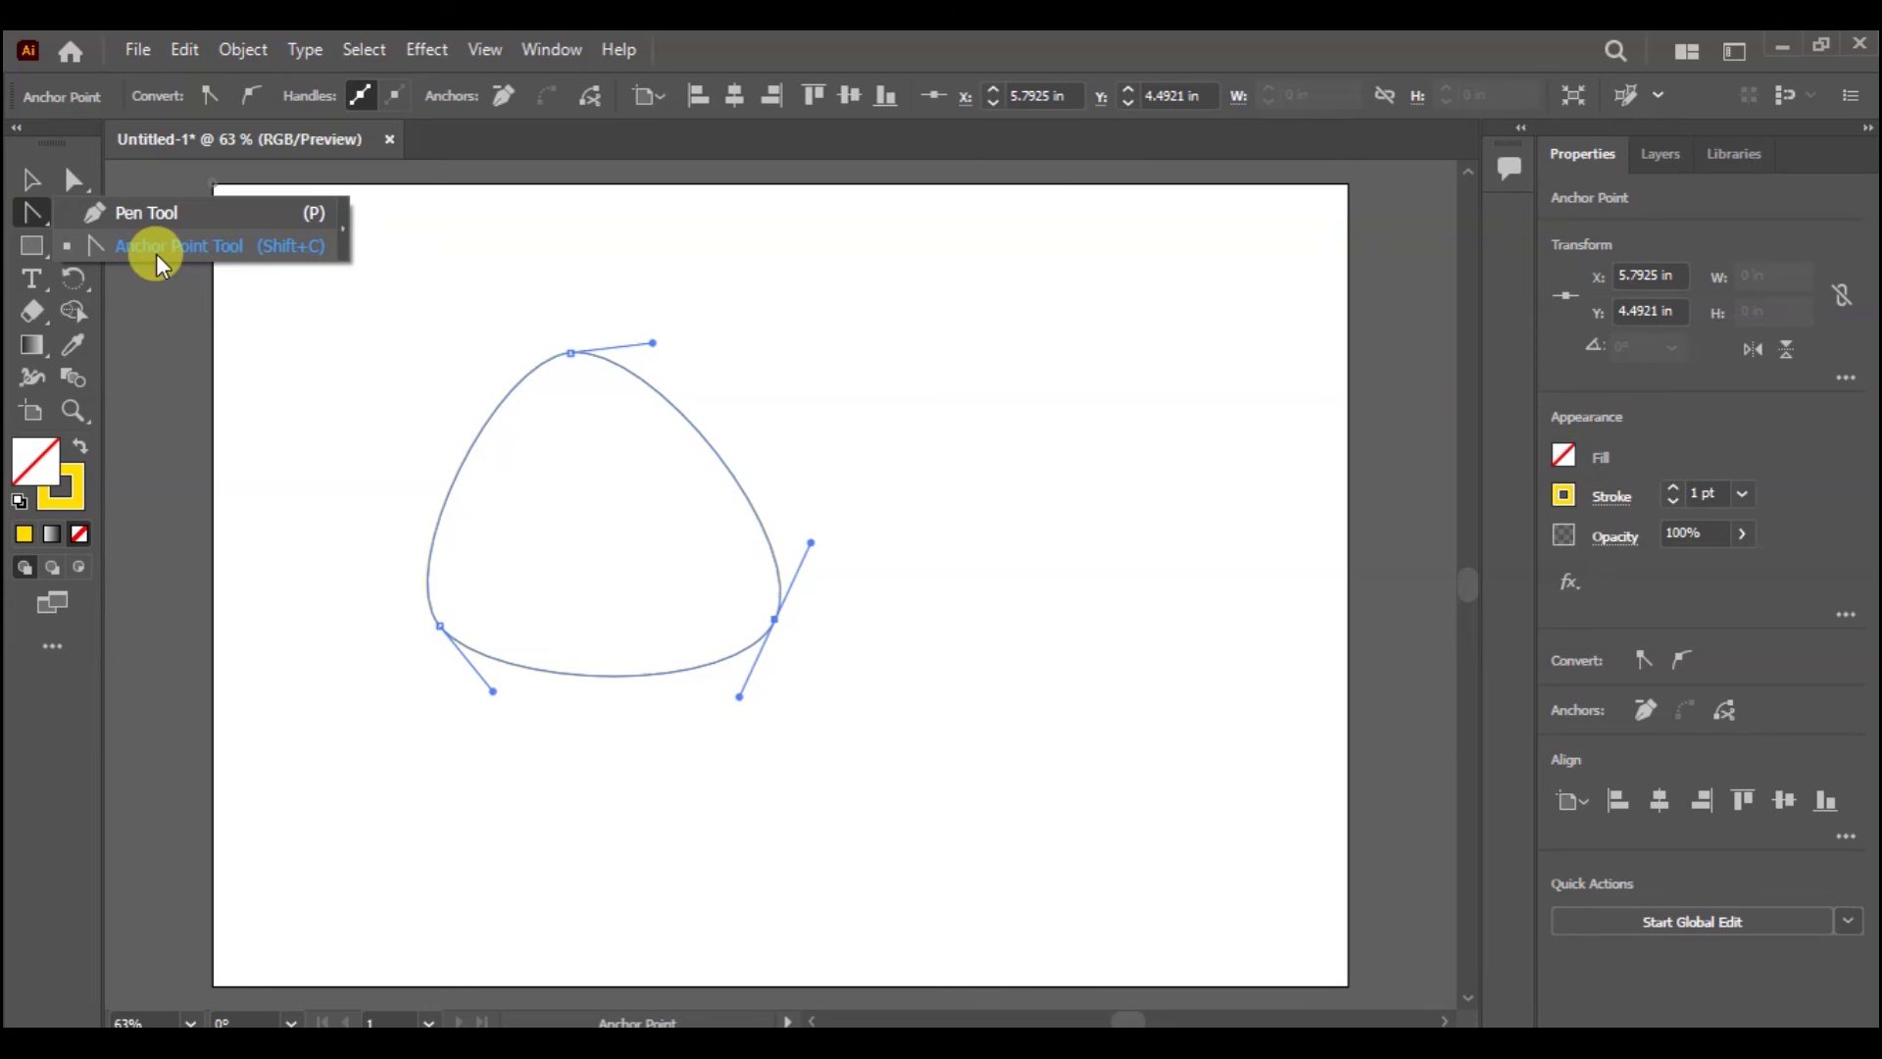
left_click(156, 253)
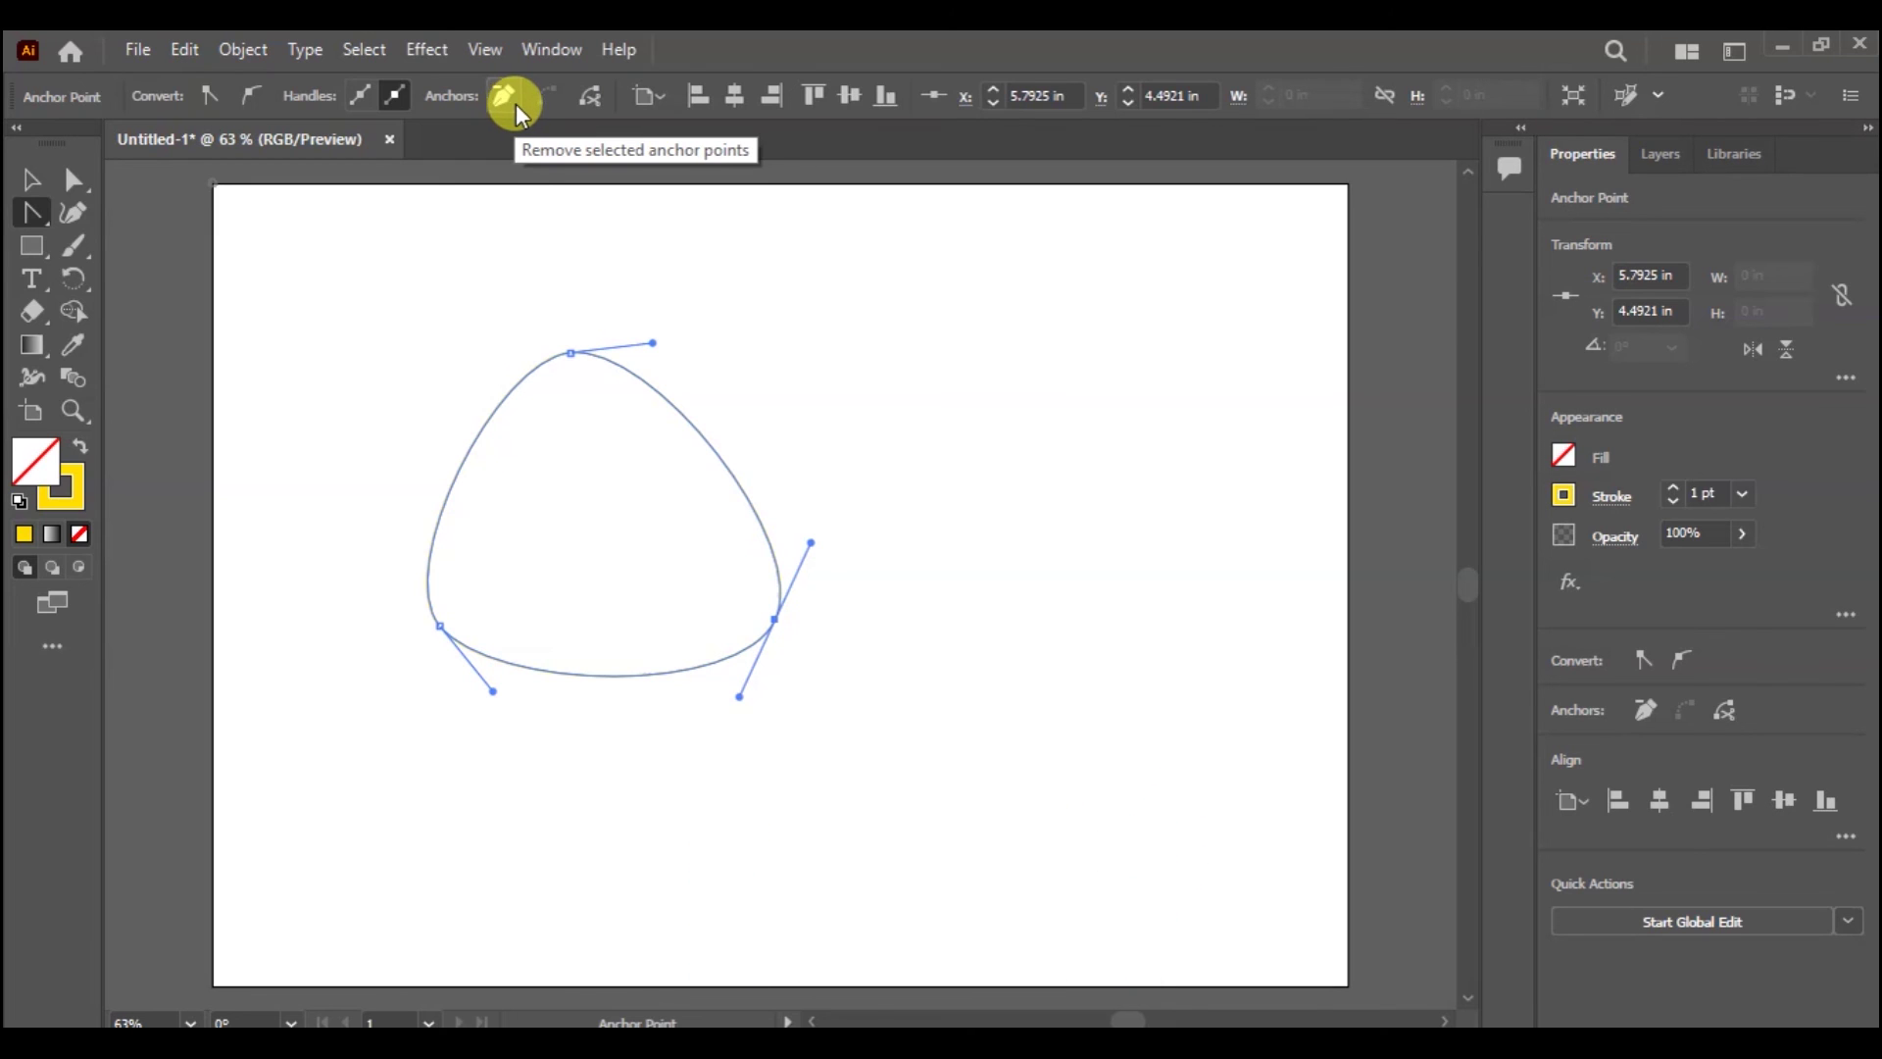
left_click(594, 108)
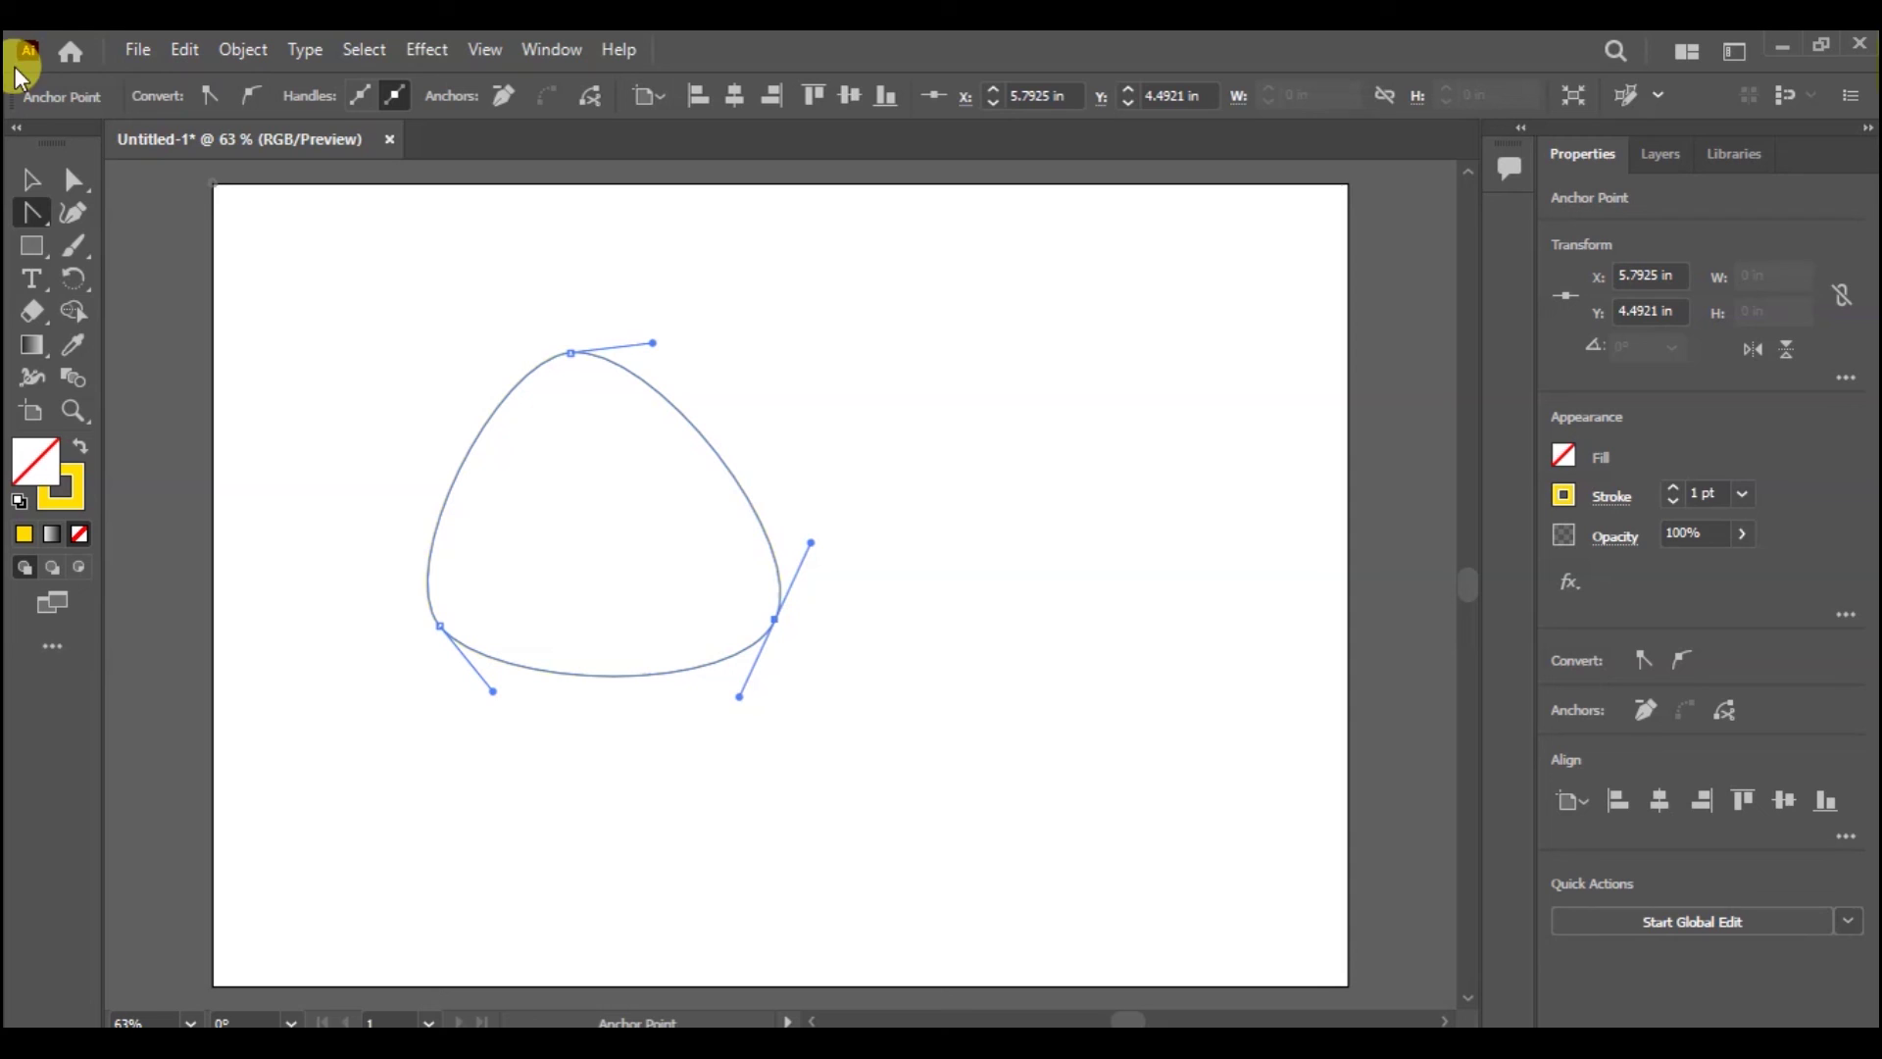
left_click(24, 180)
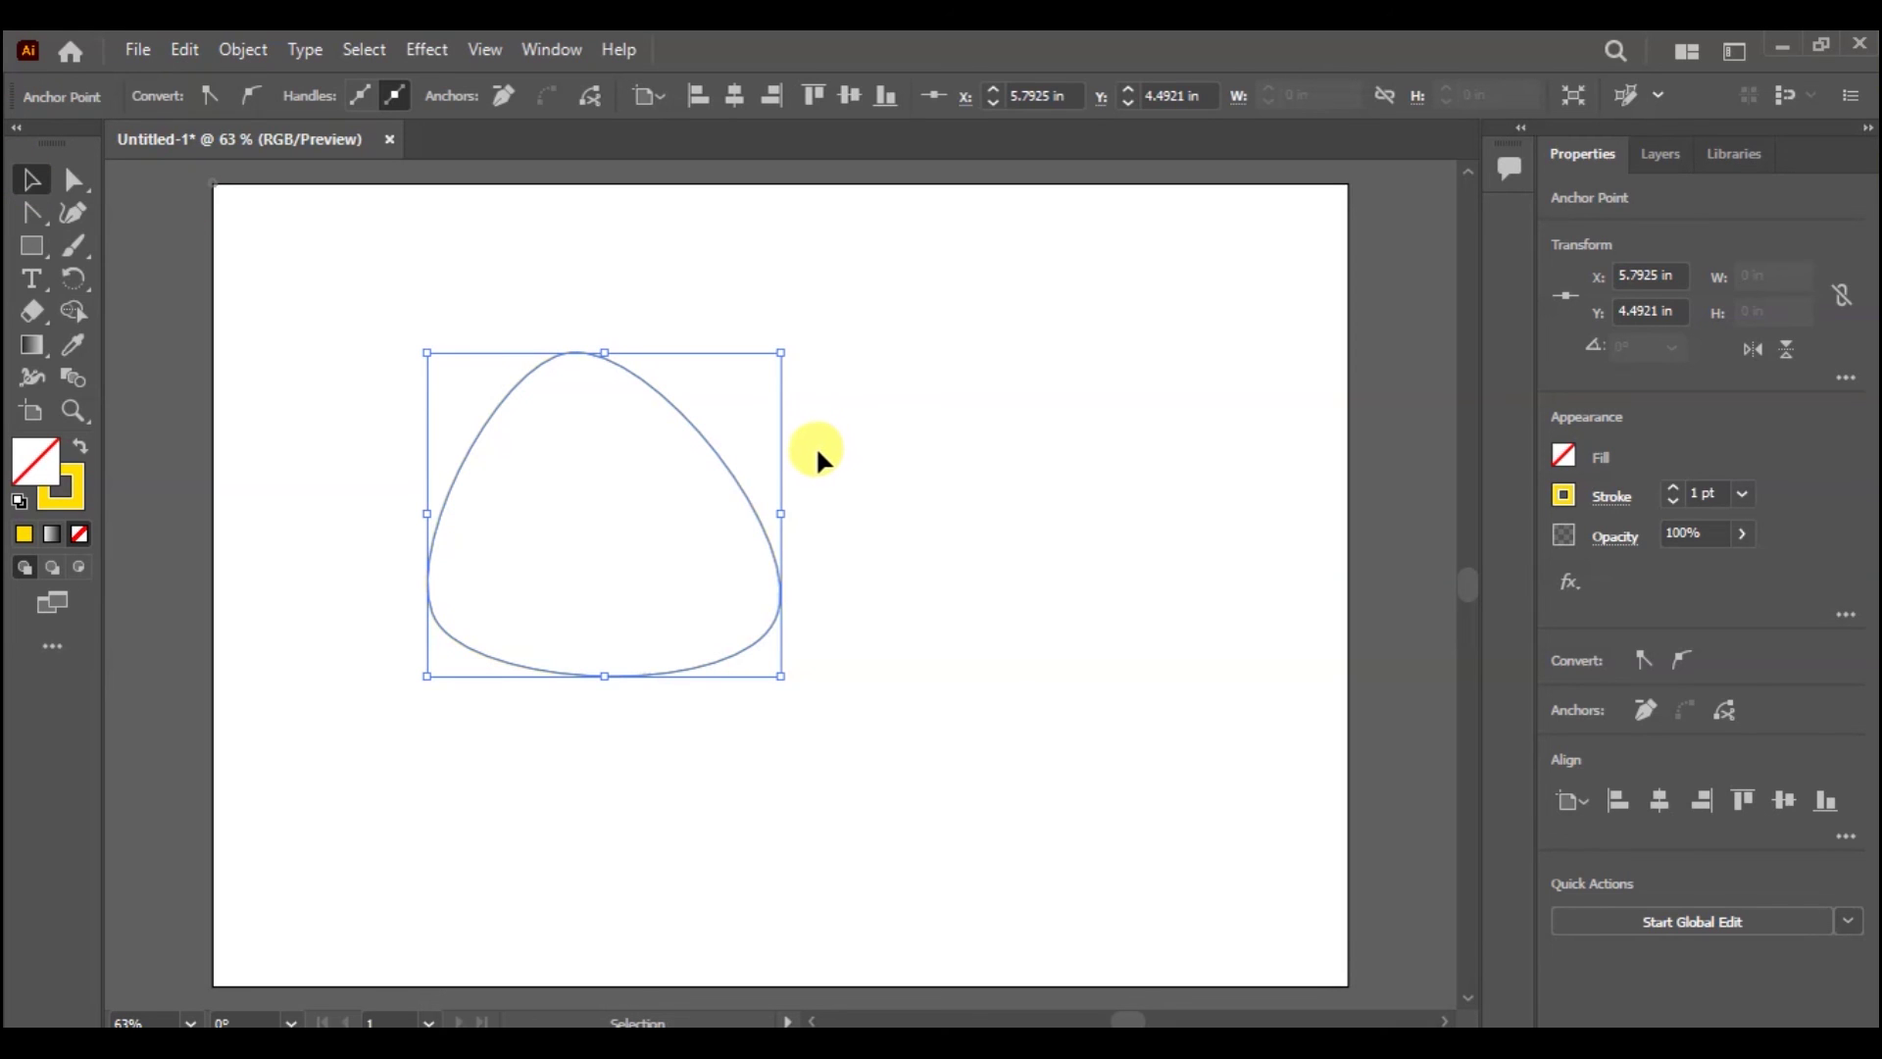
Step: Swap fill and stroke so the triangle becomes solid yellow with no outline, then deselect it
left_click(83, 447)
left_click(938, 586)
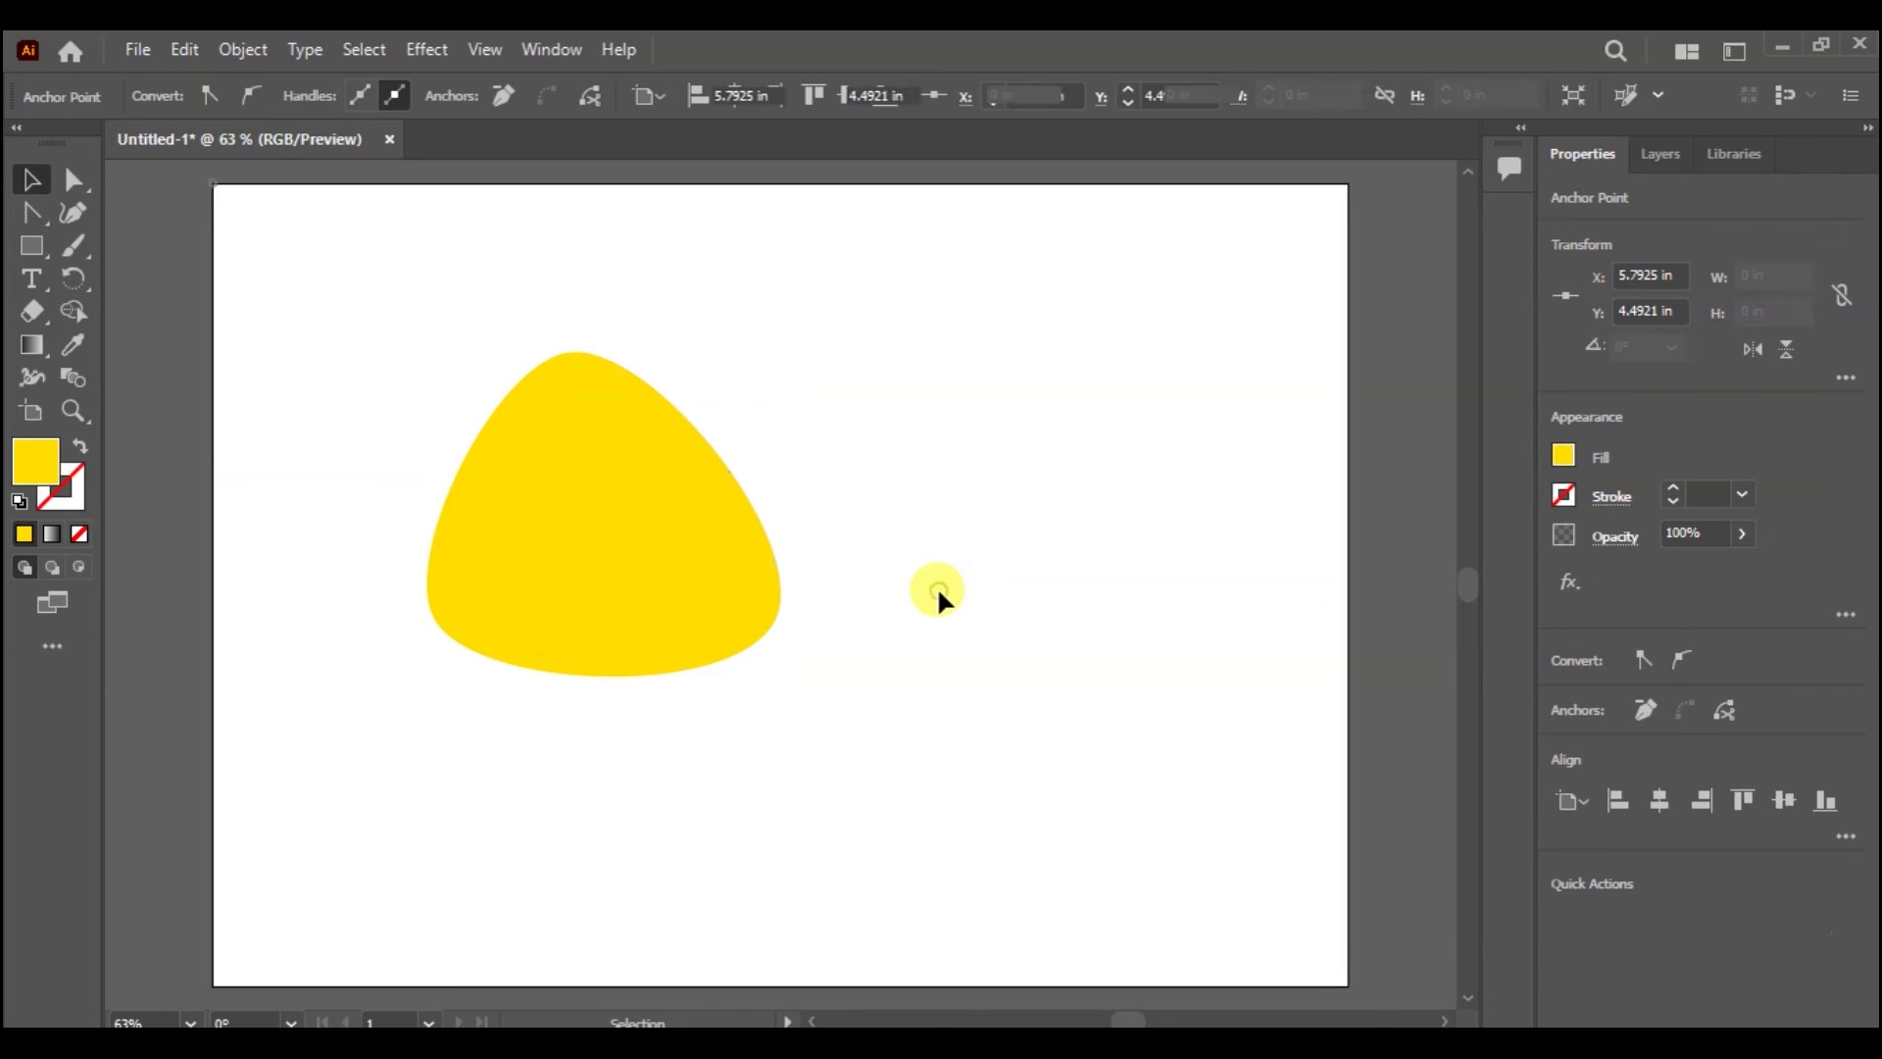